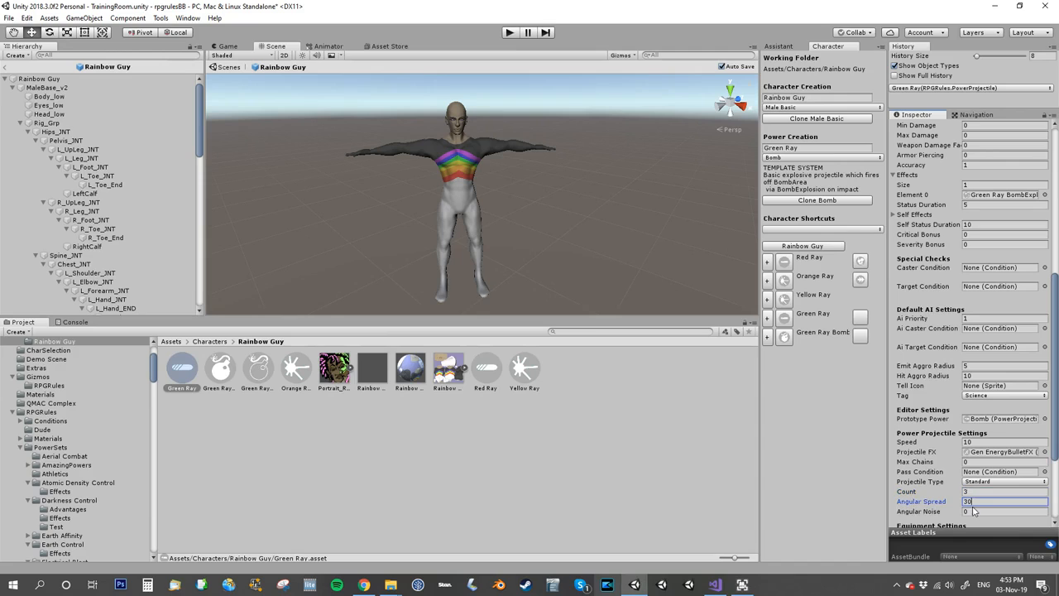
Set the Green Ray projectile's Angular Noise to 5.
click(972, 510)
text(5)
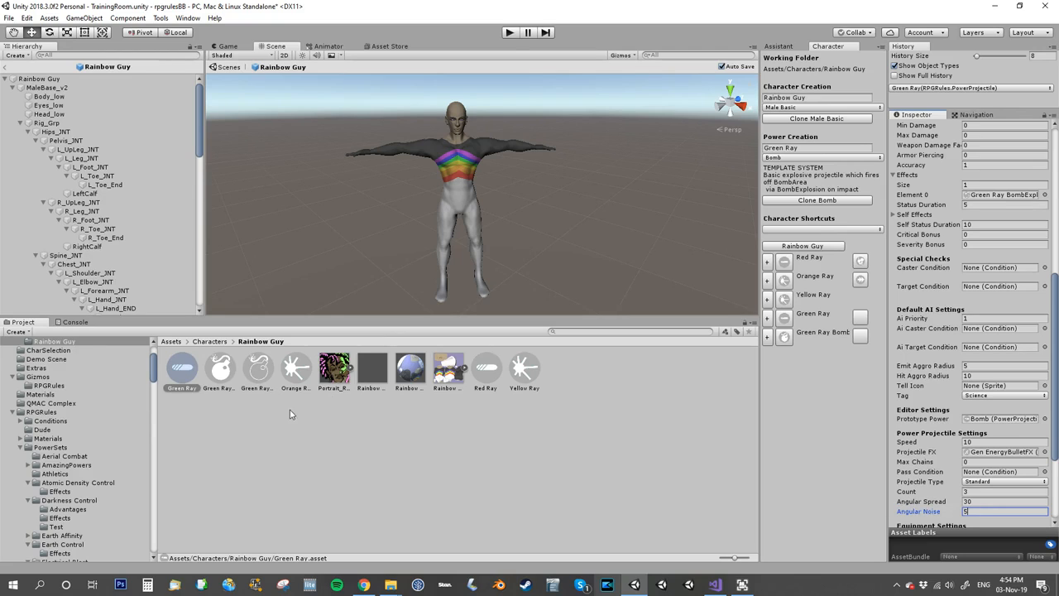
click(362, 435)
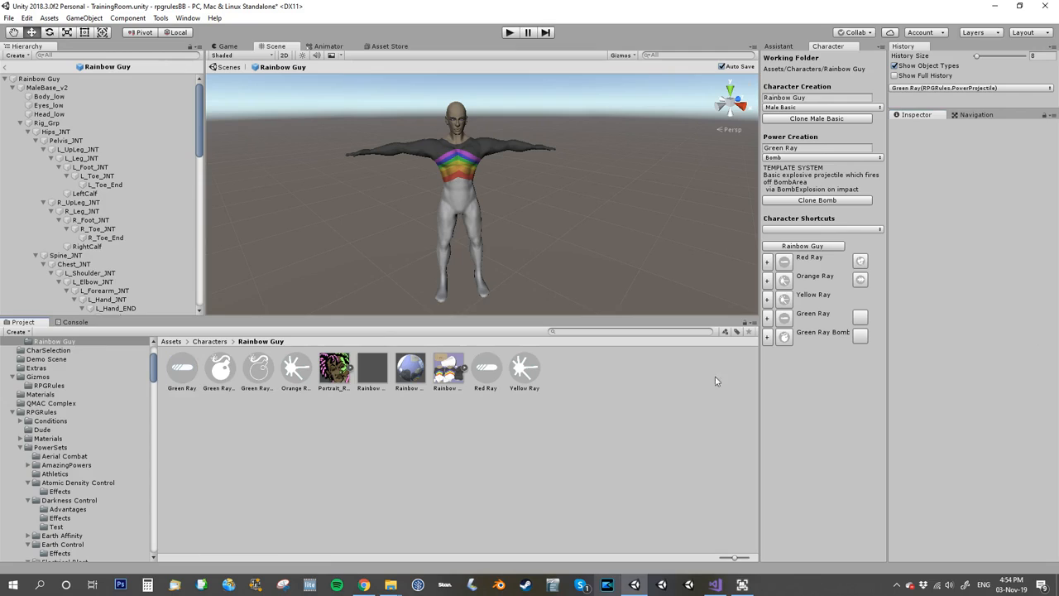
Create a new power named Blue Ray by cloning the Direct template.
click(808, 150)
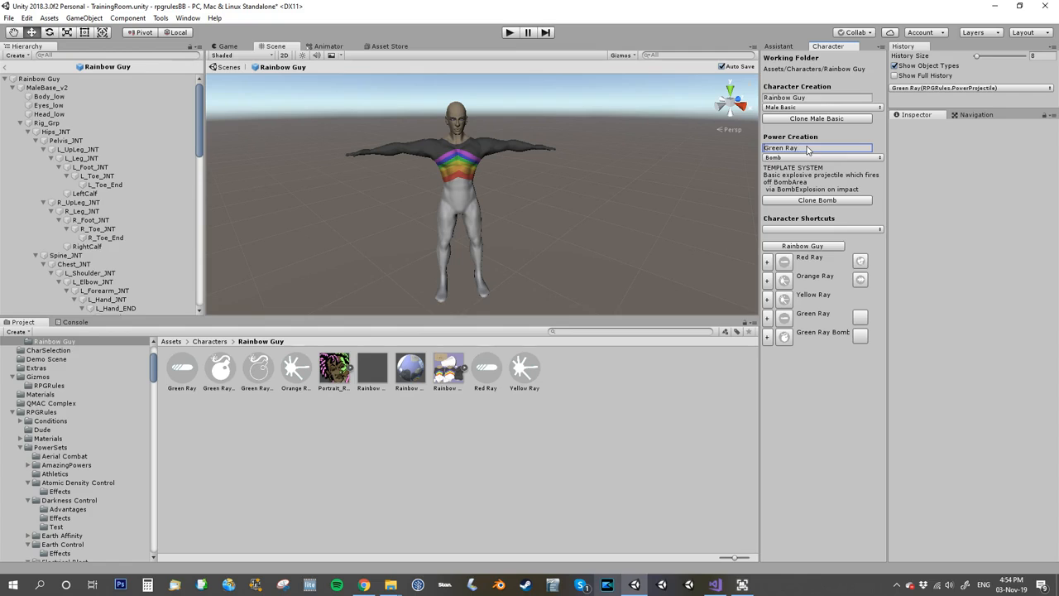
text(Blue)
key(Delete)
key(Delete)
click(813, 158)
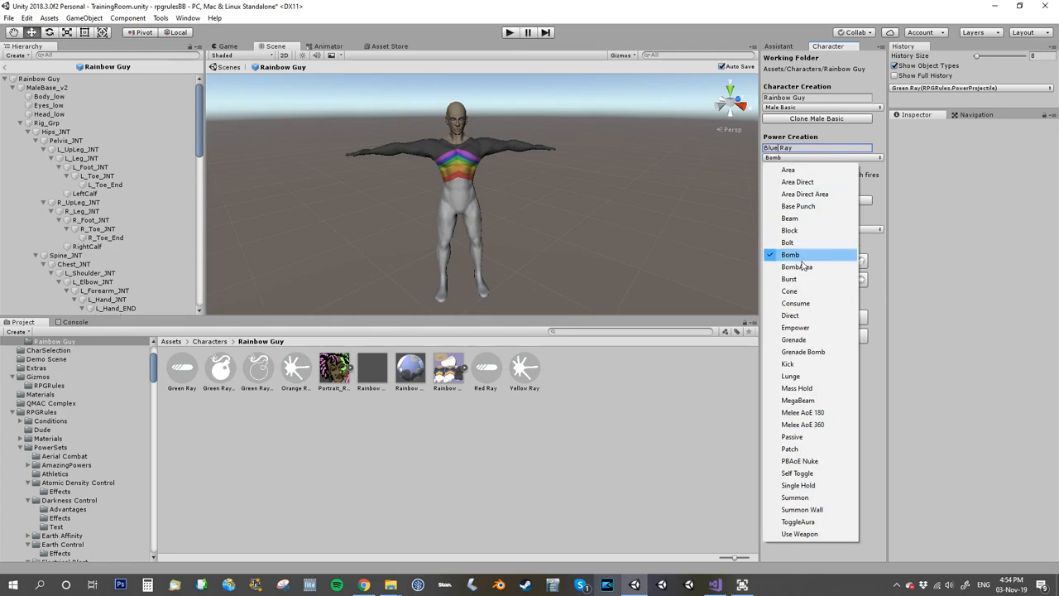
click(807, 316)
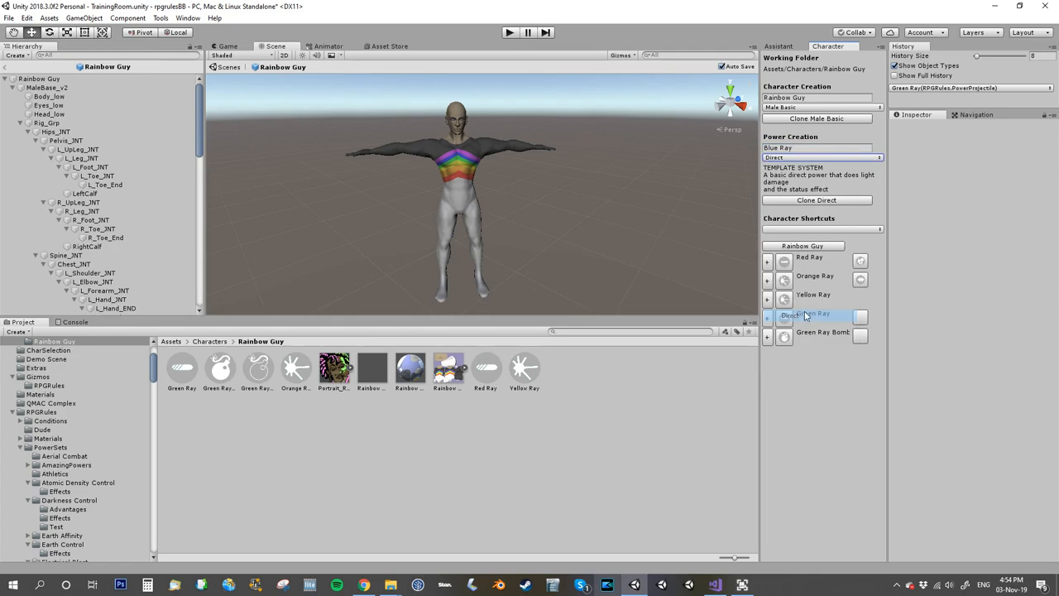
click(798, 200)
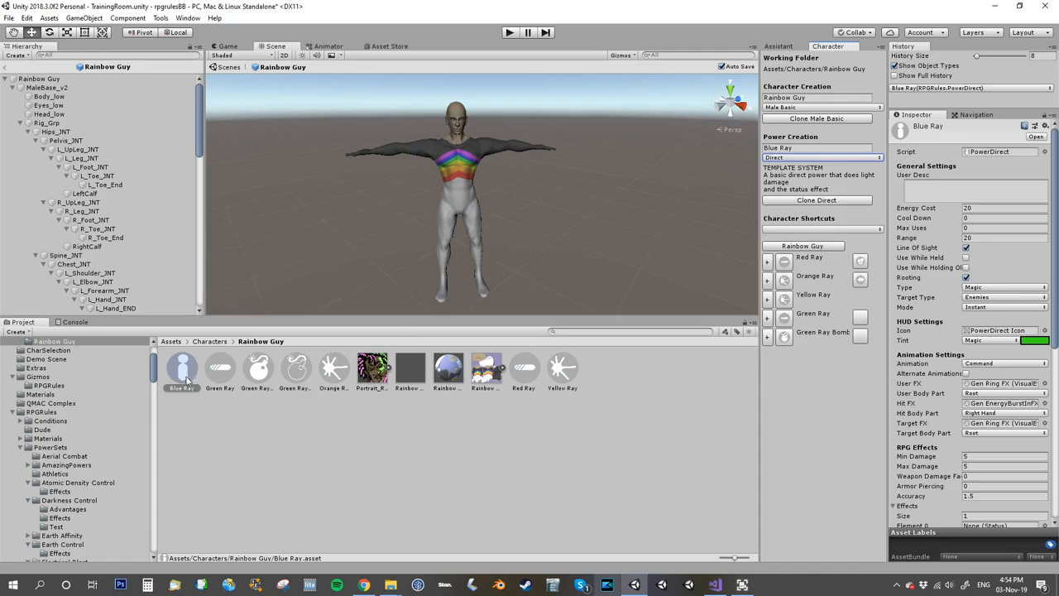
Show the Blue Ray power's basic settings and set its HUD tint to Electric.
click(780, 47)
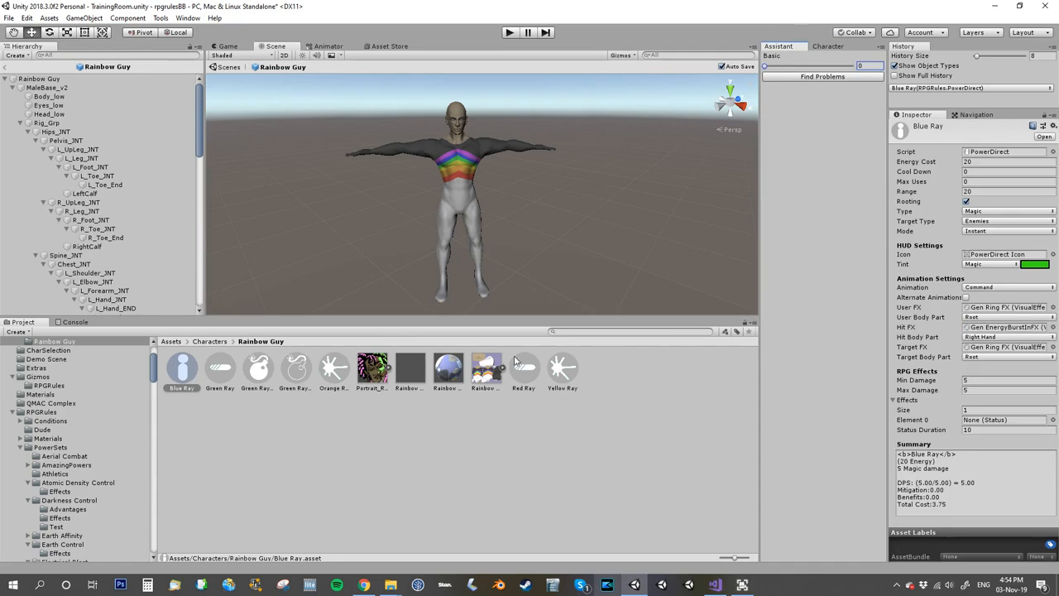
click(982, 265)
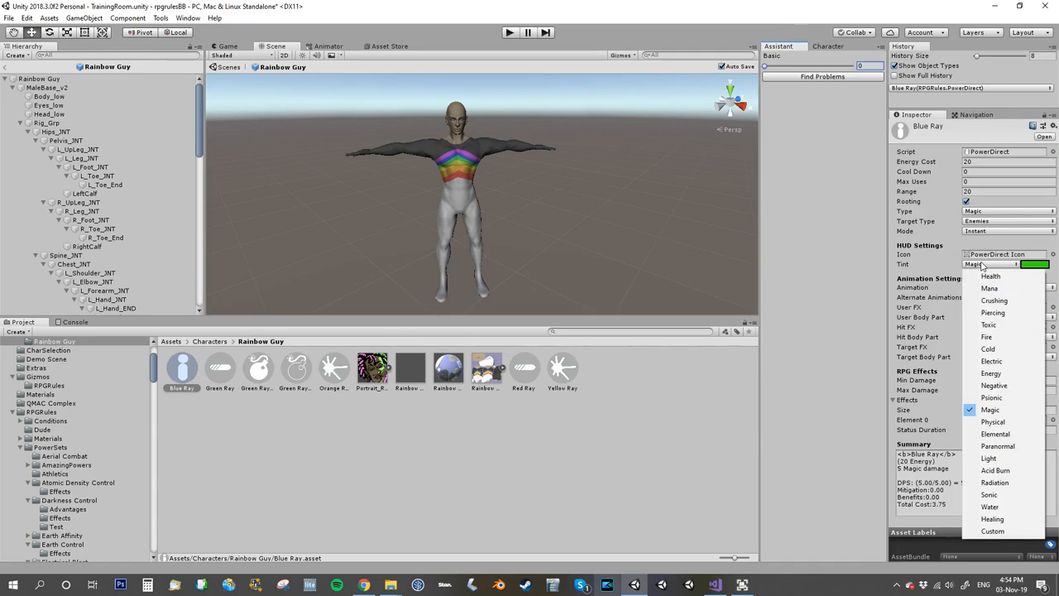
click(989, 362)
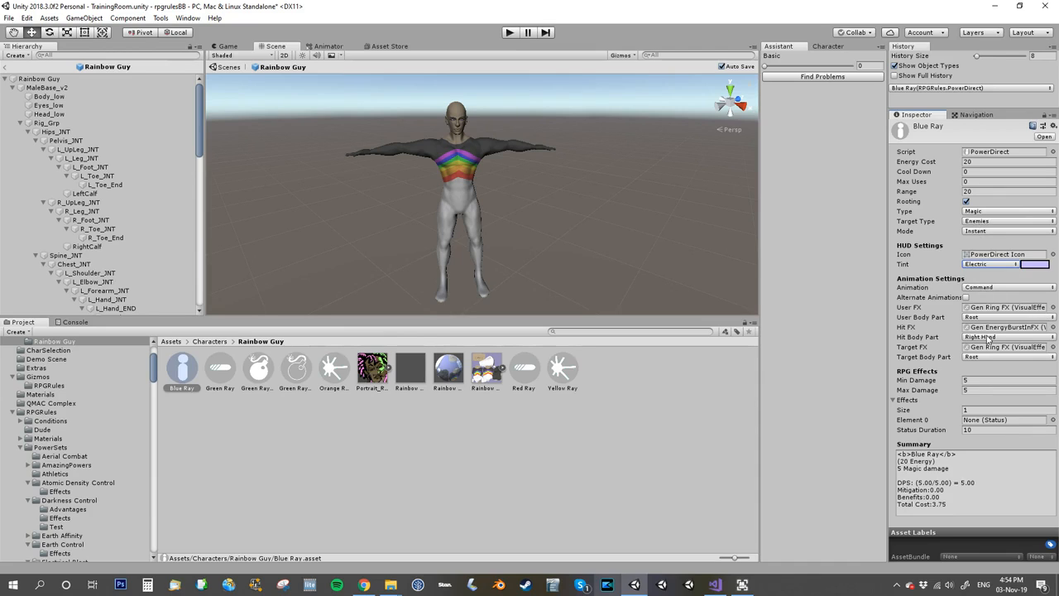
Set Blue Ray's minimum and maximum damage to 0.
click(980, 380)
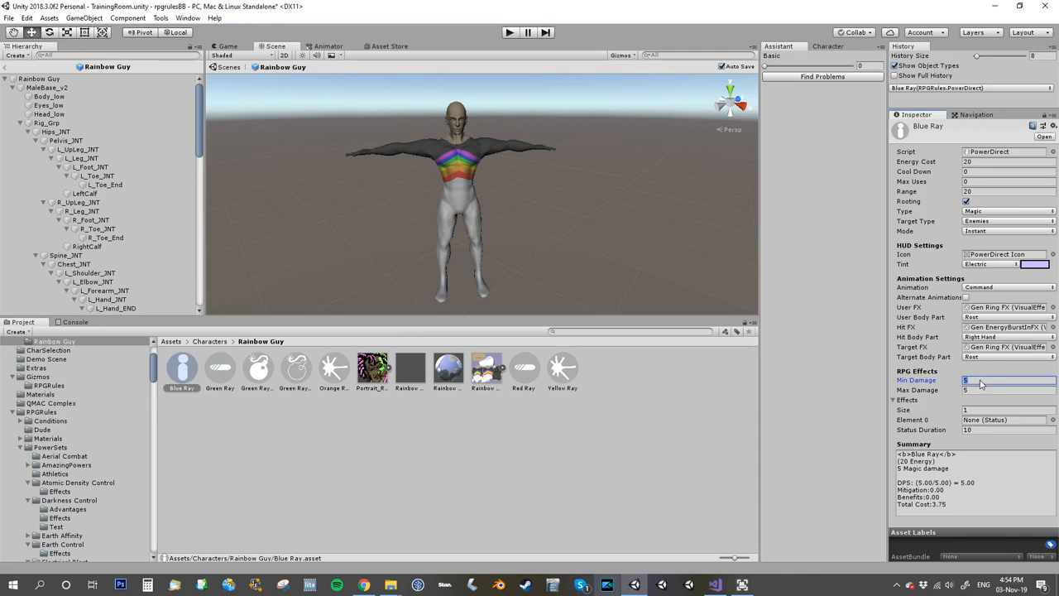
text(0)
key(Tab)
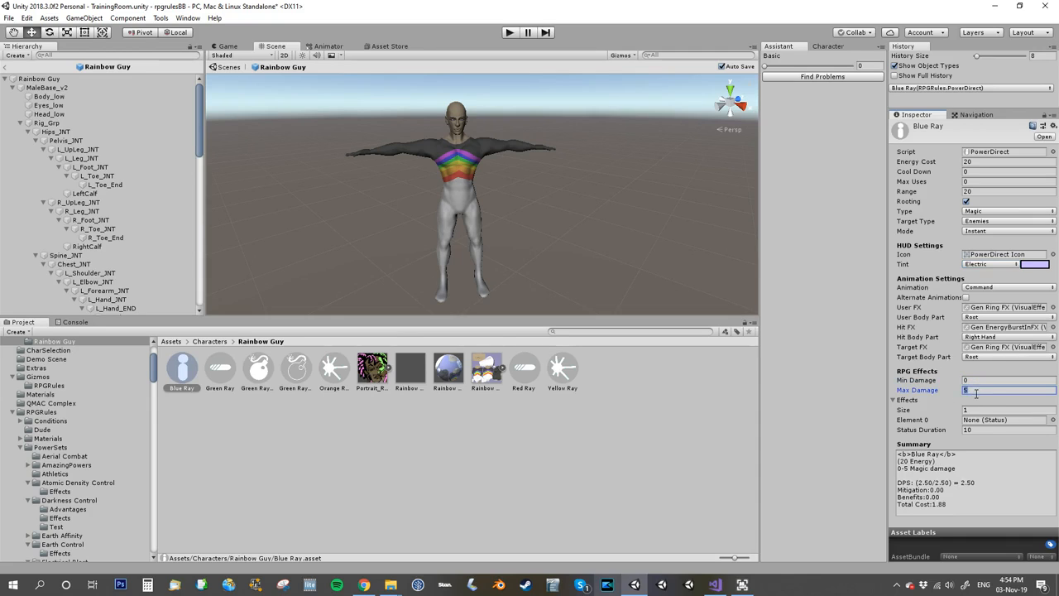
text(0)
click(950, 382)
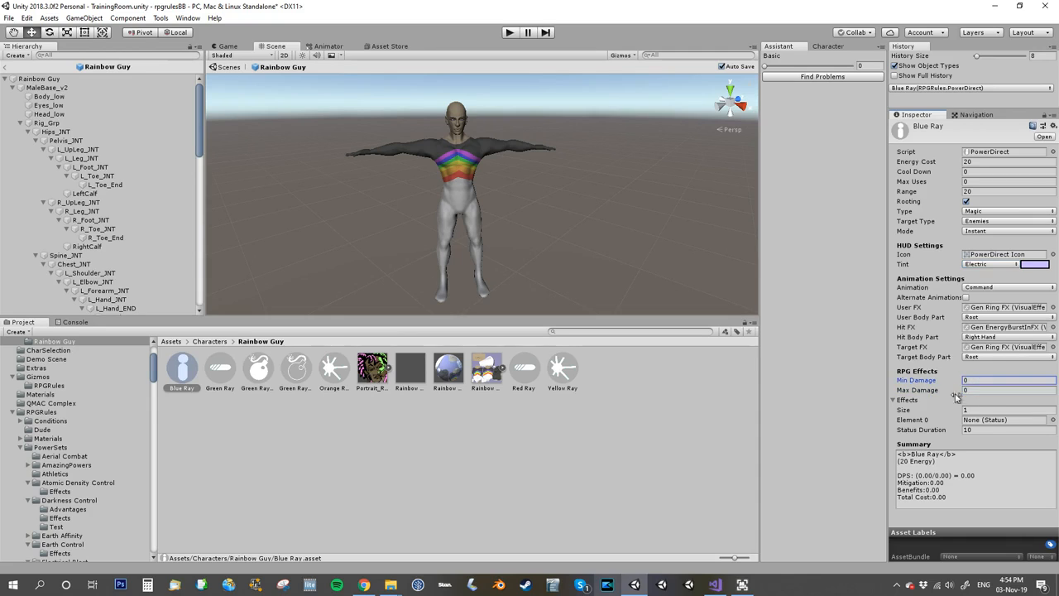
click(894, 400)
click(894, 400)
Create a Mez status asset in the Rainbow Guy folder and name it Blue Ray Paralysis.
click(824, 47)
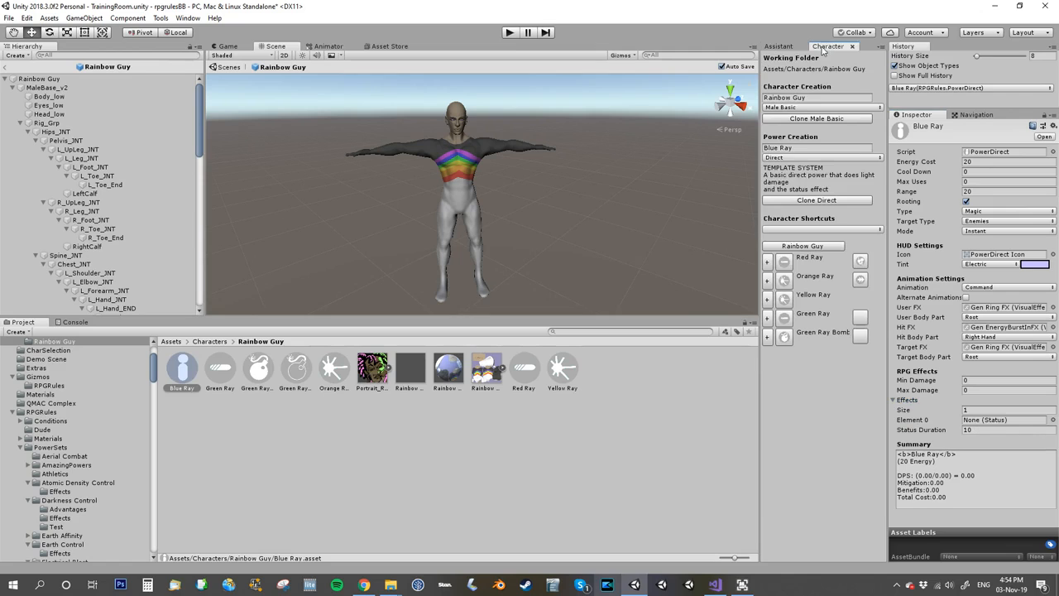
right_click(601, 380)
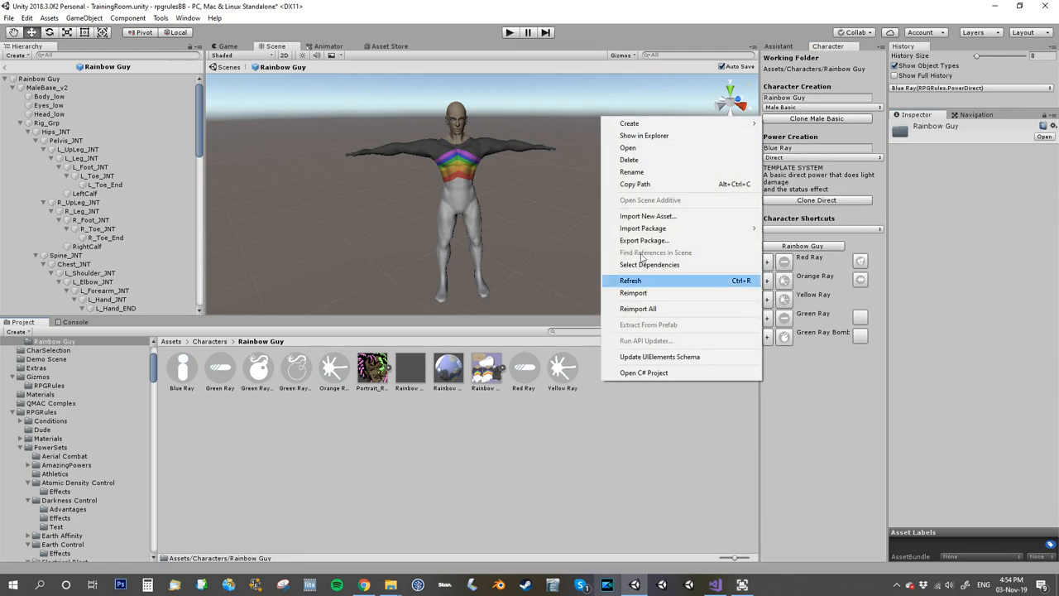
mouse_move(668, 126)
mouse_move(790, 124)
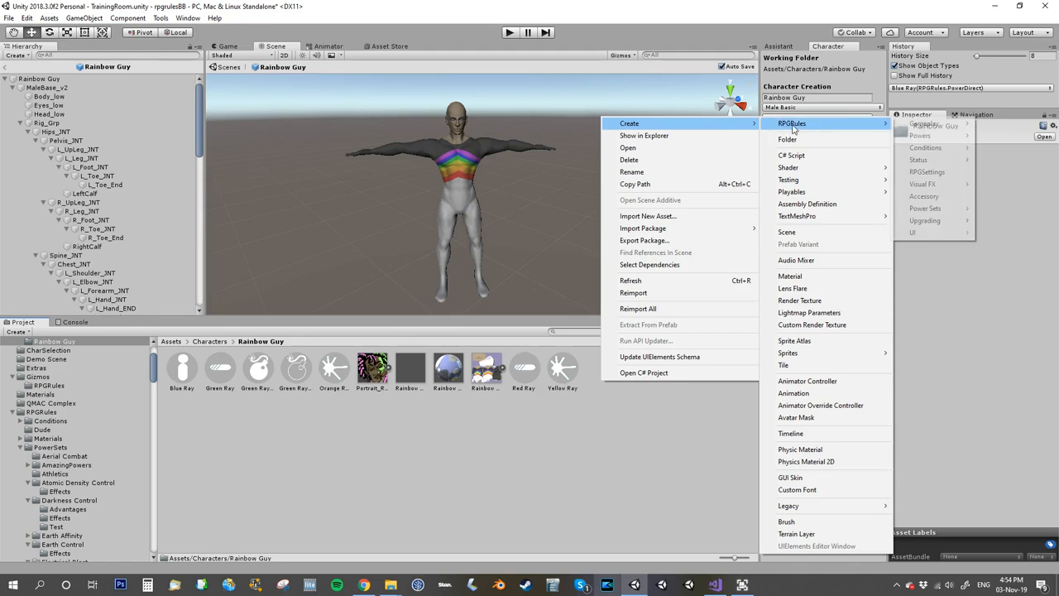
mouse_move(918, 160)
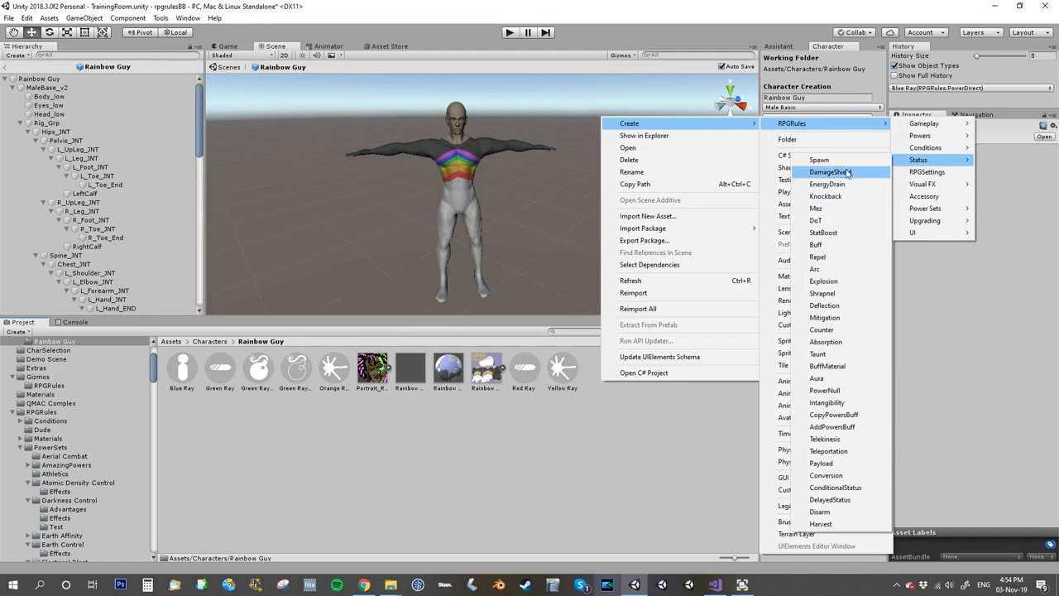
click(817, 209)
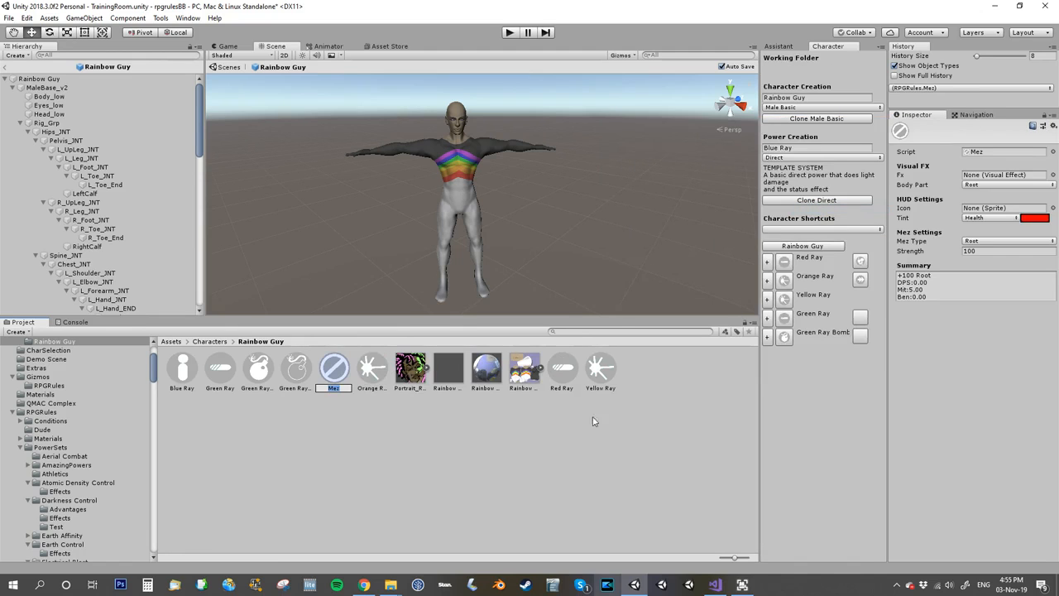
key(Return)
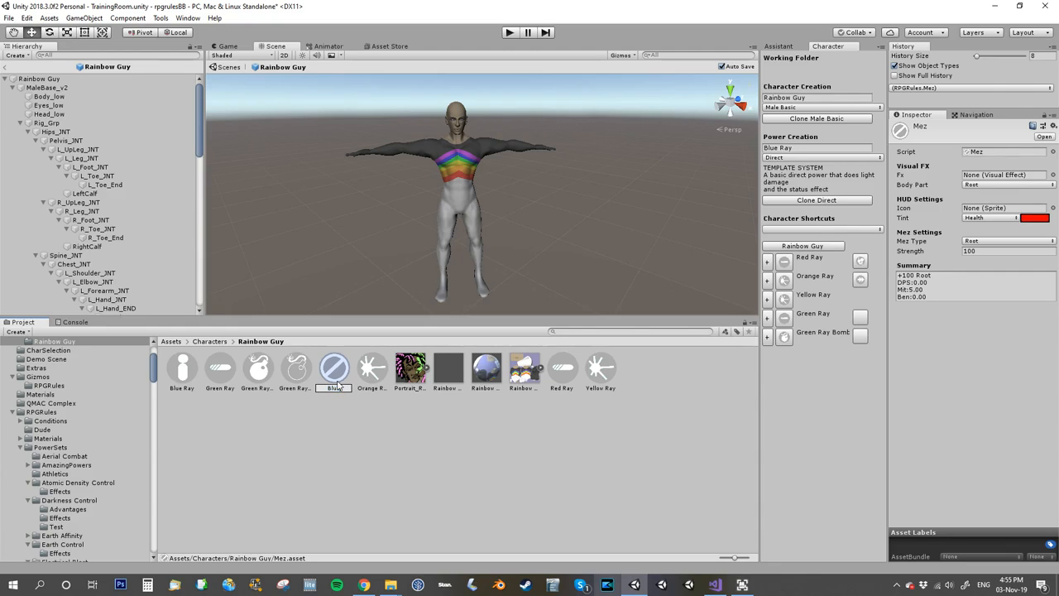
click(337, 385)
text(Blue Ray Paralysis)
key(Return)
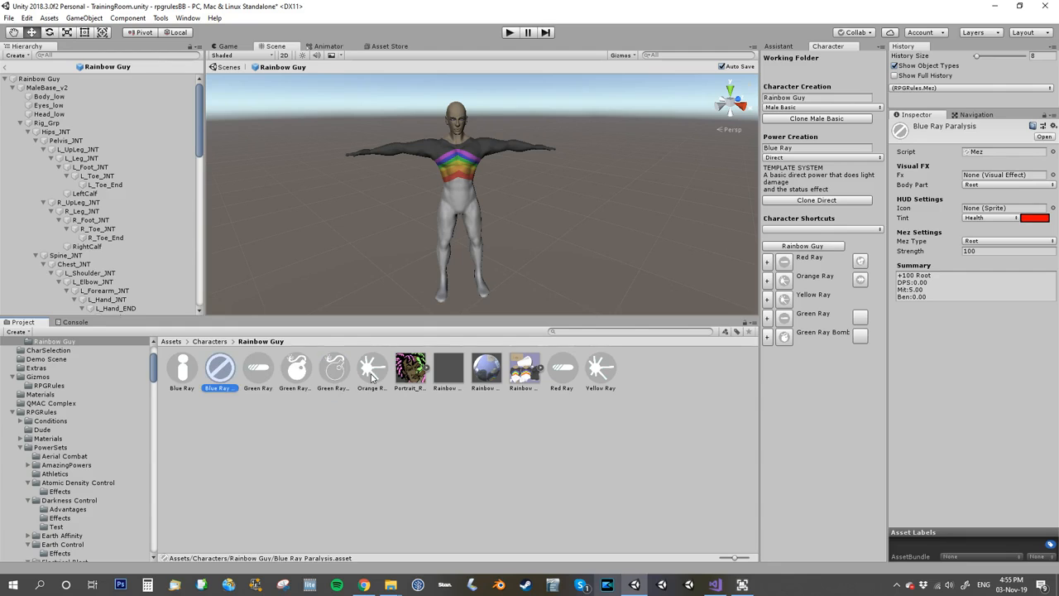
Set the Blue Ray Paralysis status's tint to Electric and its Mez Type to Hold.
click(997, 222)
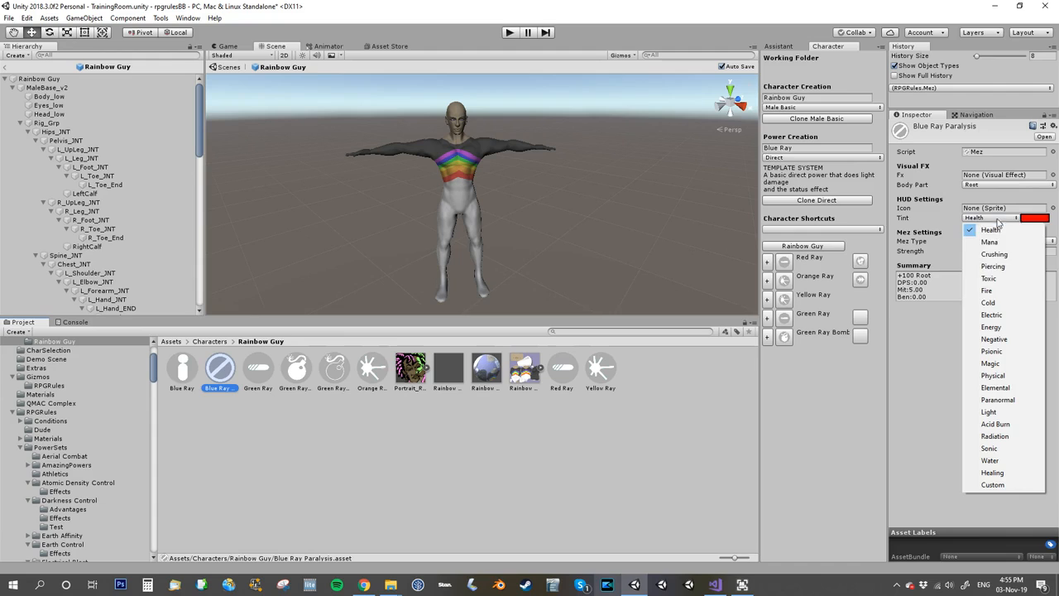
click(997, 317)
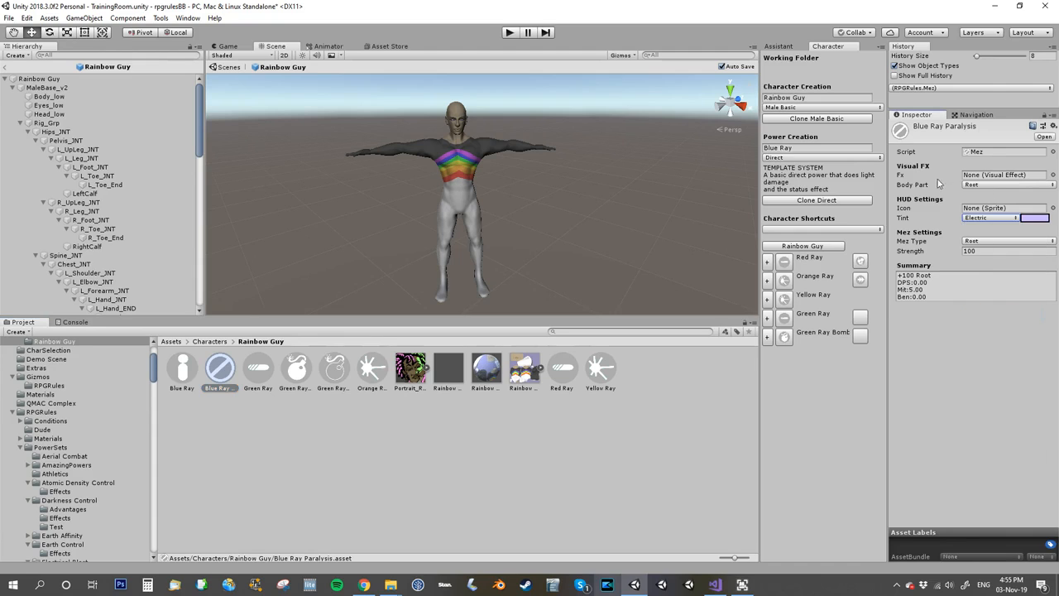
click(973, 242)
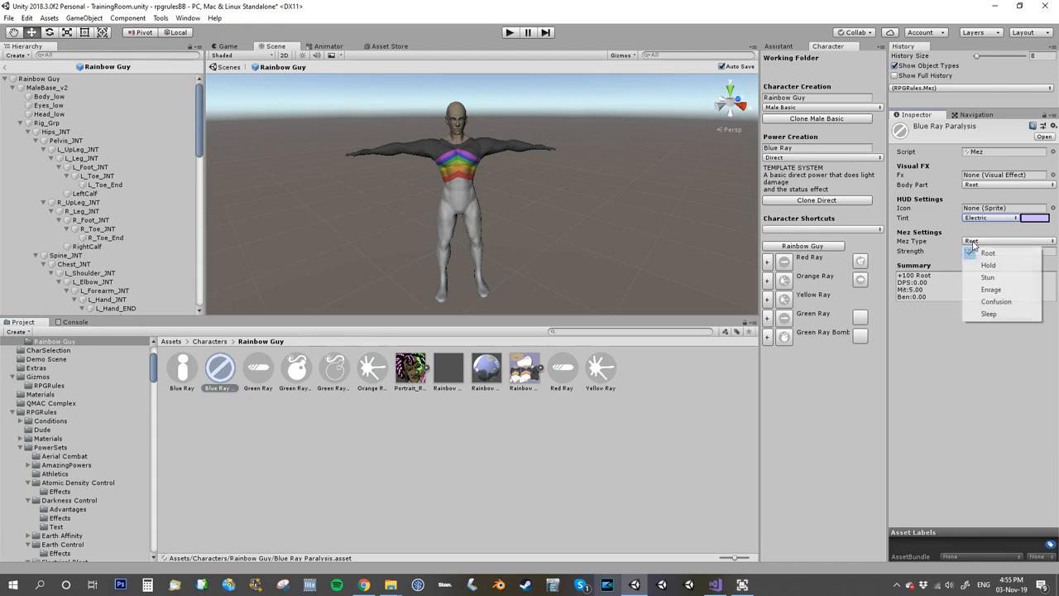
click(970, 254)
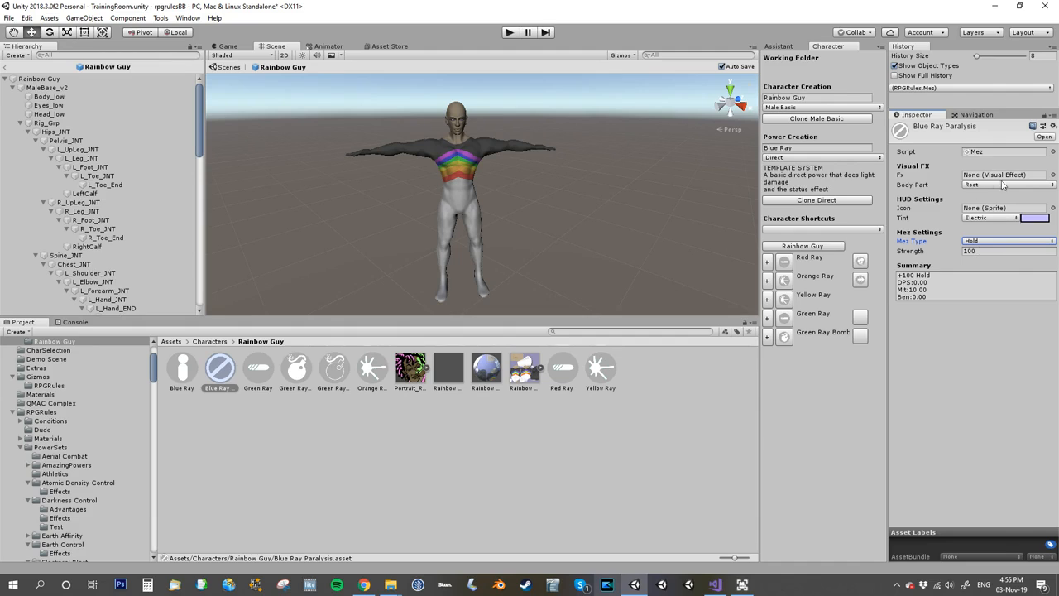
Assign the GlowBlue visual effect as the Fx of the Blue Ray Paralysis status.
click(1052, 175)
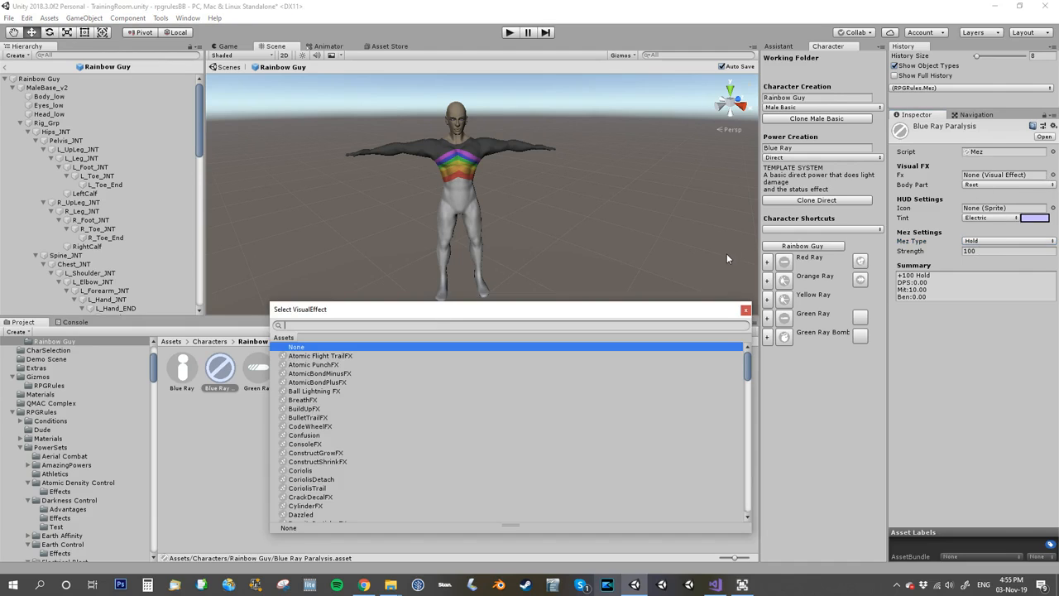
text(glow)
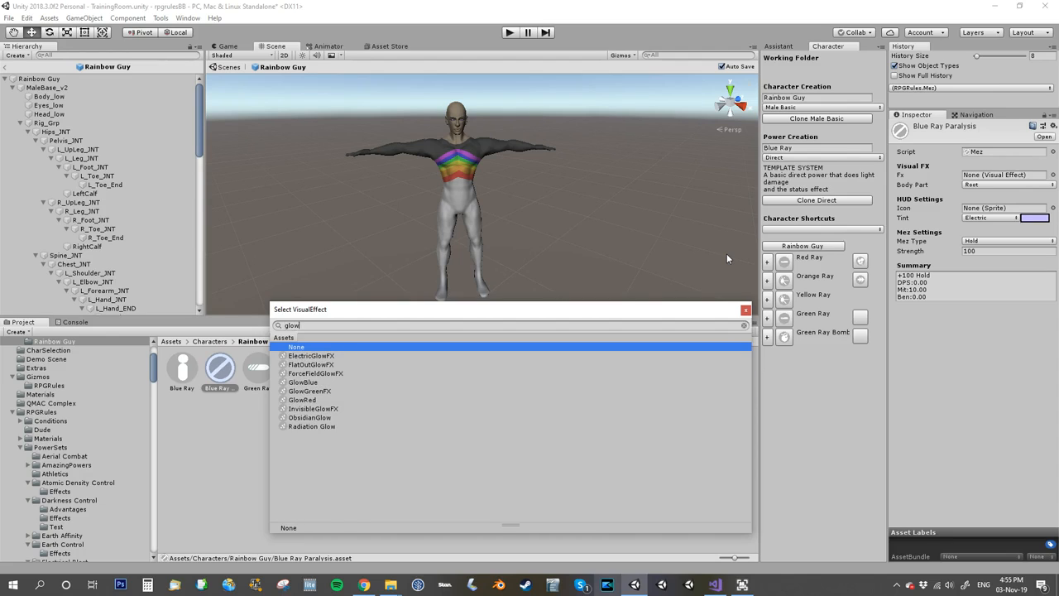
double_click(299, 383)
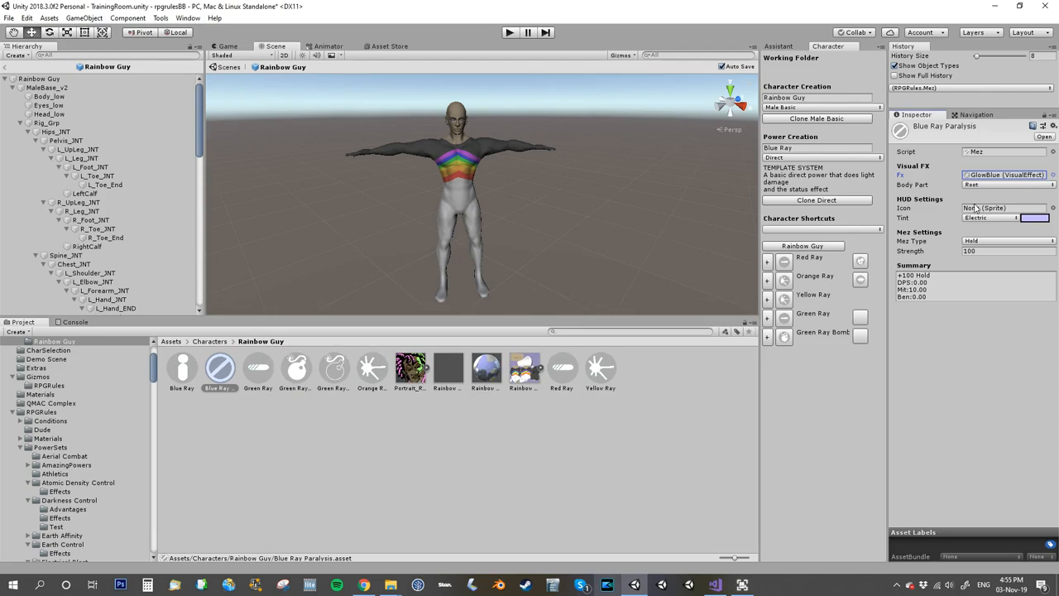
Assign Blue Ray Paralysis to Element 0 of Blue Ray's effects, and put Blue Ray in Element 4 of Rainbow Guy's active powers.
click(187, 370)
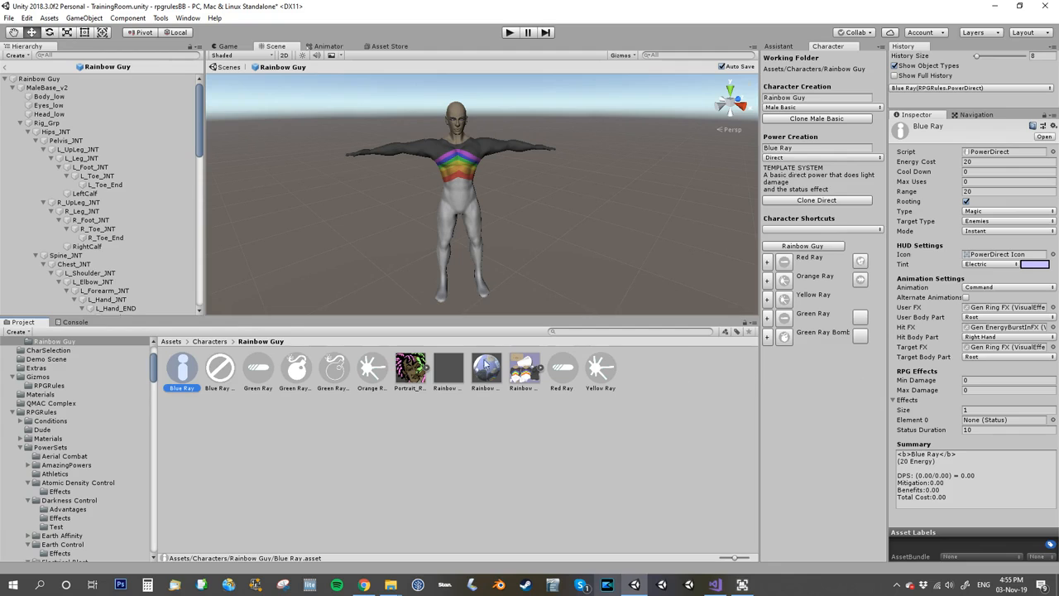
click(983, 423)
drag(983, 429, 983, 429)
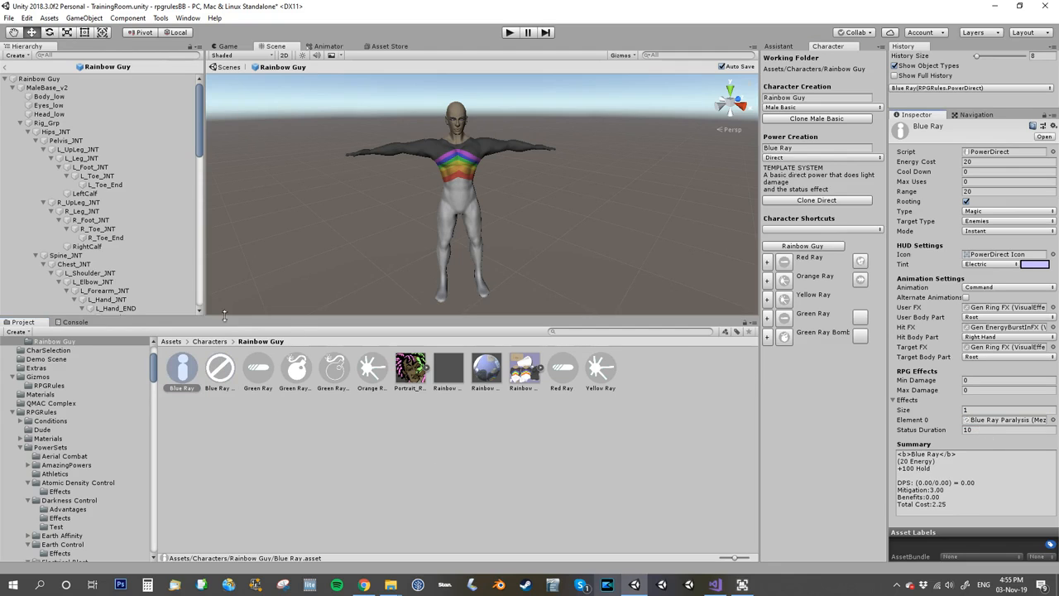
click(41, 79)
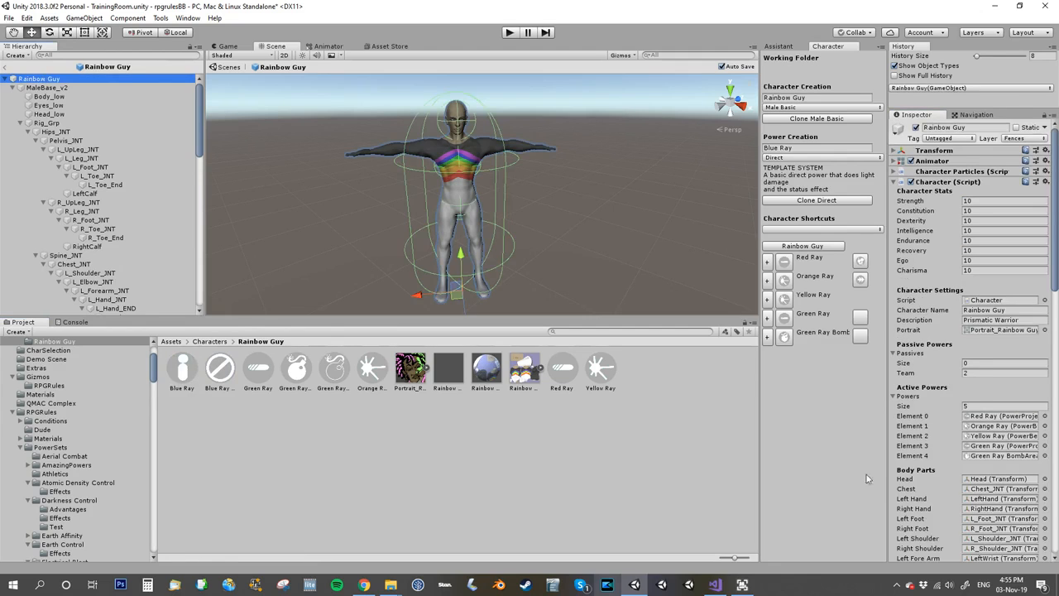
drag(187, 370, 985, 456)
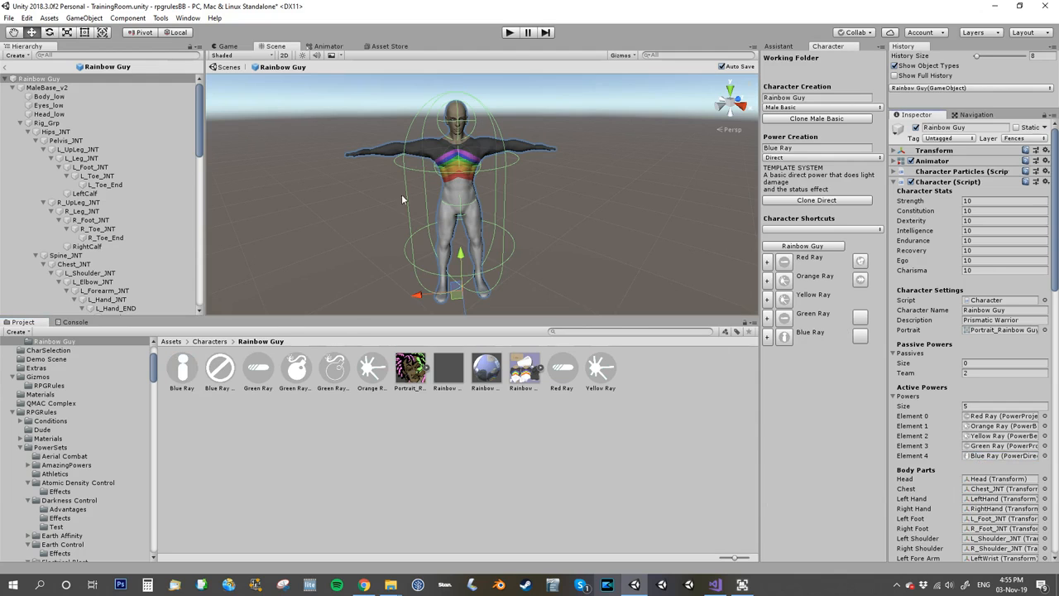
Run the game and test the Blue Ray power on the Test Dummy, viewing the effect from another angle.
click(509, 32)
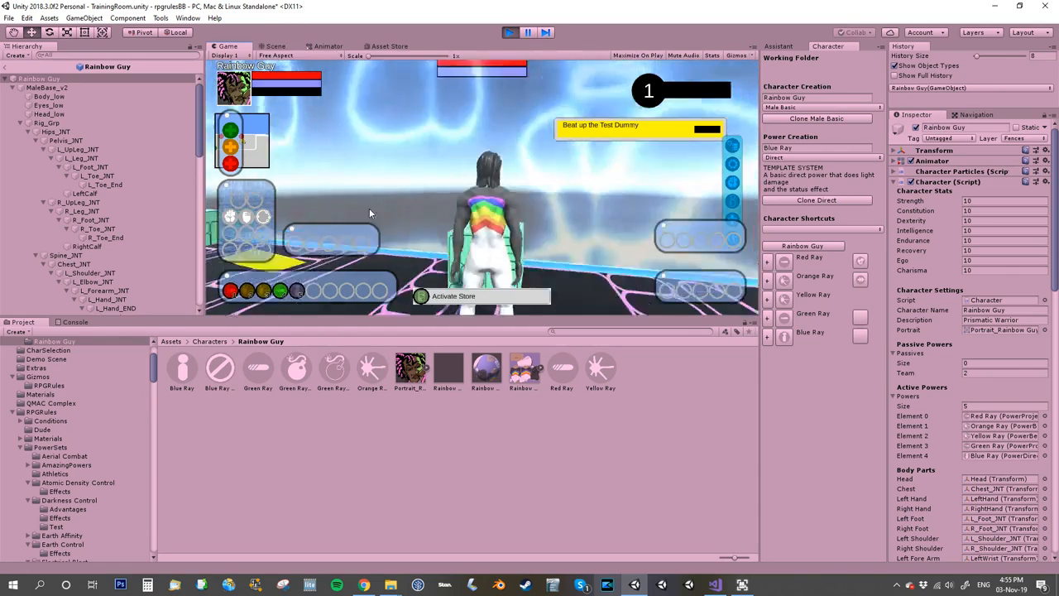
mouse_move(282, 295)
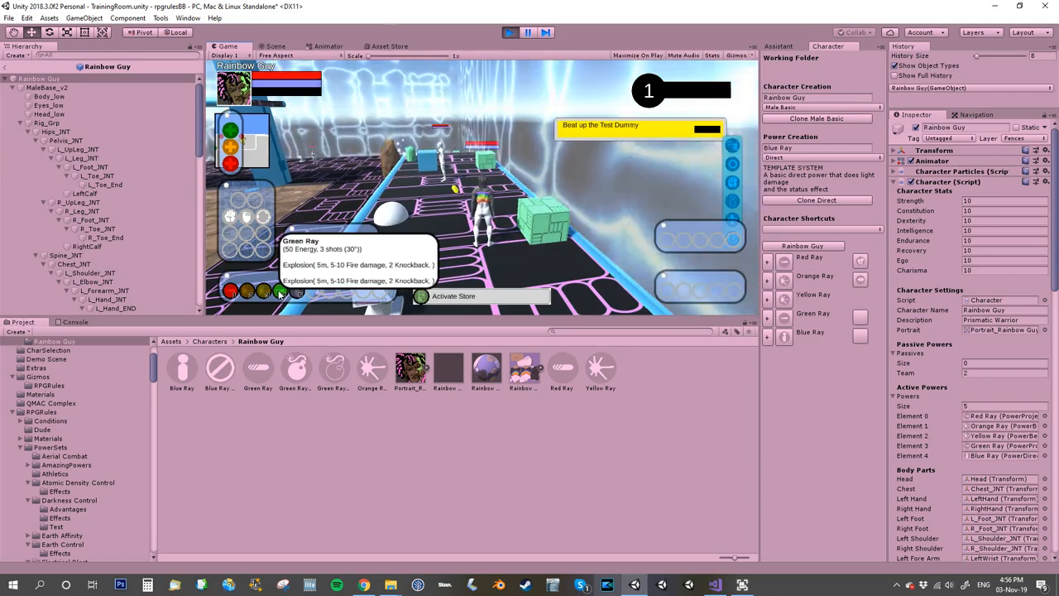
mouse_move(230, 291)
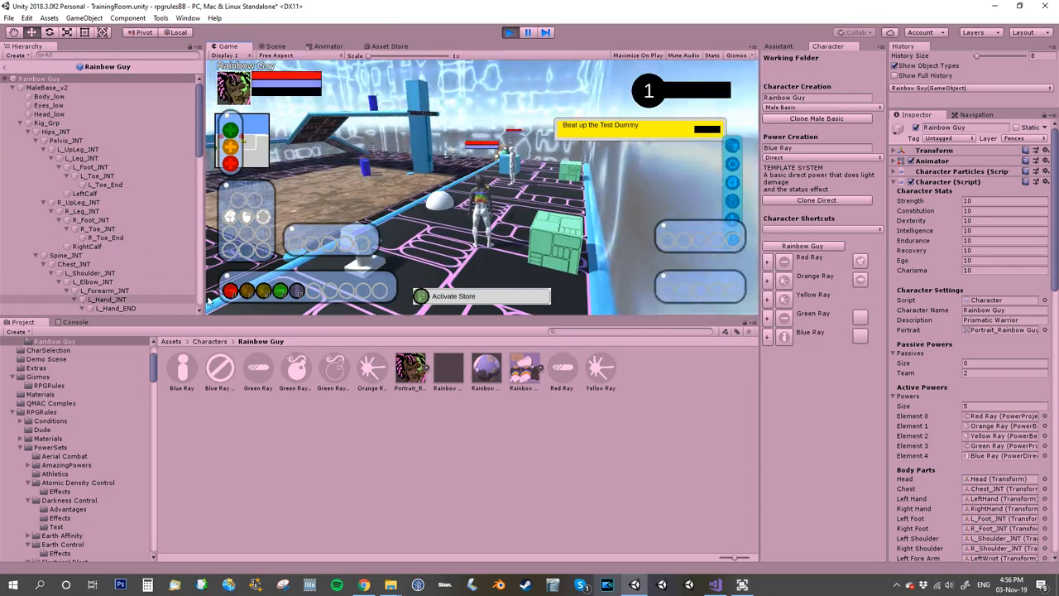
click(300, 294)
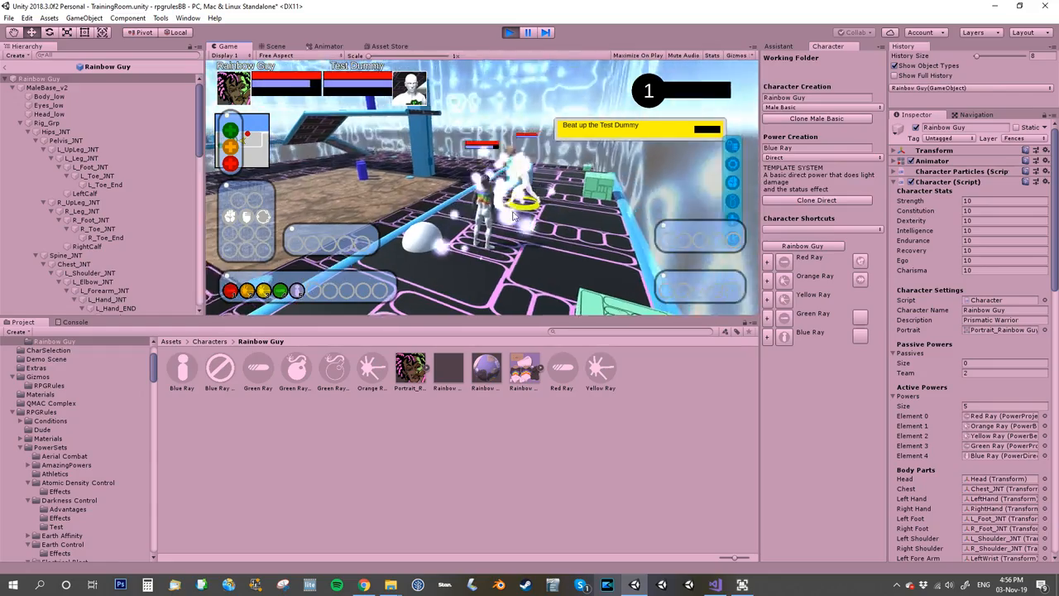
right_drag(507, 203, 638, 204)
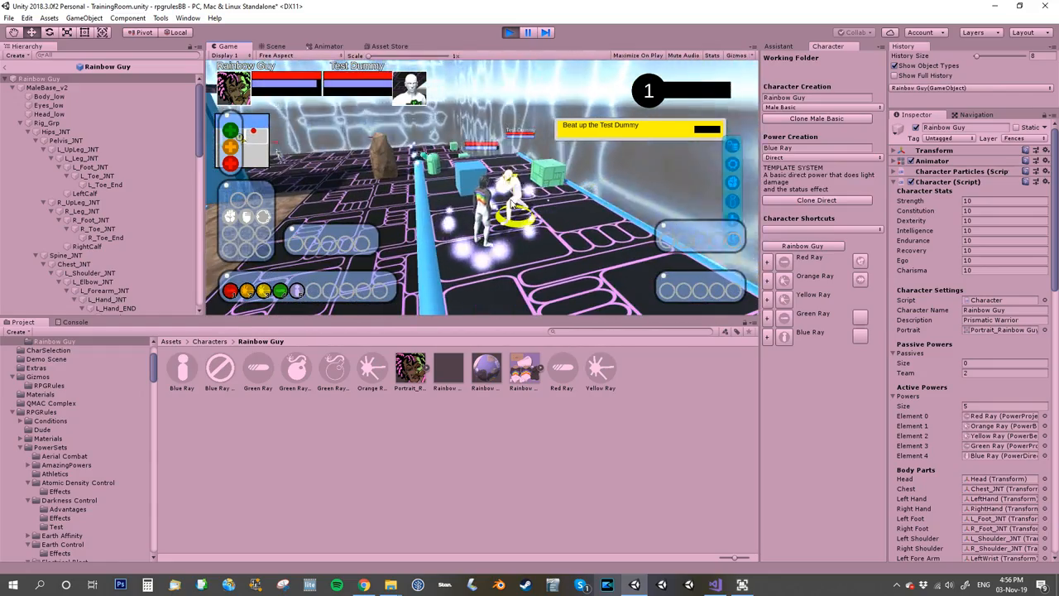
Run Rainbow Guy over to the Gun Robot, target it and test the Blue Ray power on it, ending the play session.
right_drag(532, 197, 339, 190)
key(w)
click(444, 183)
key(Tab)
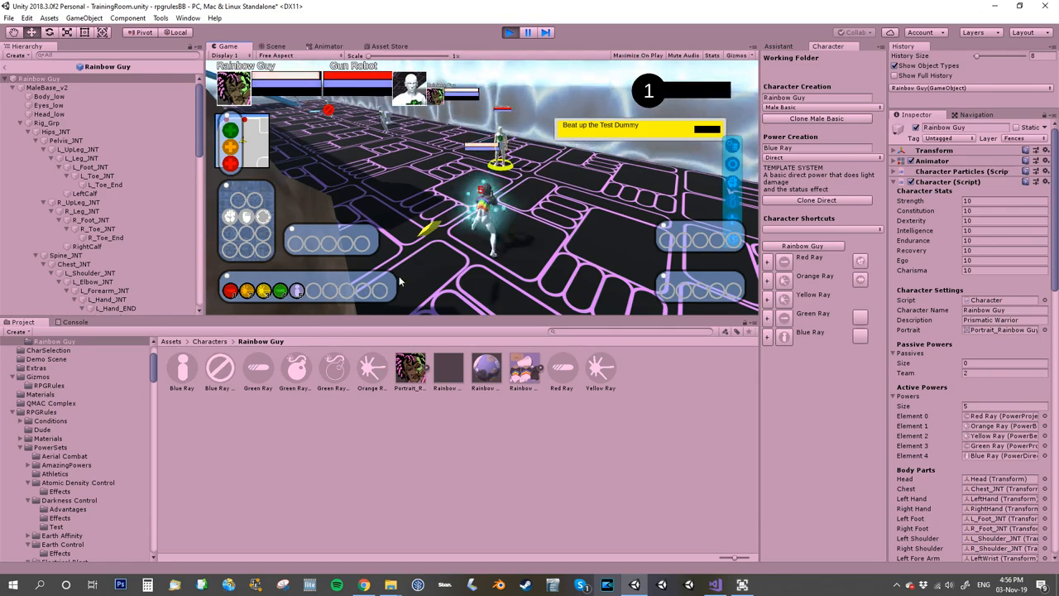
click(295, 291)
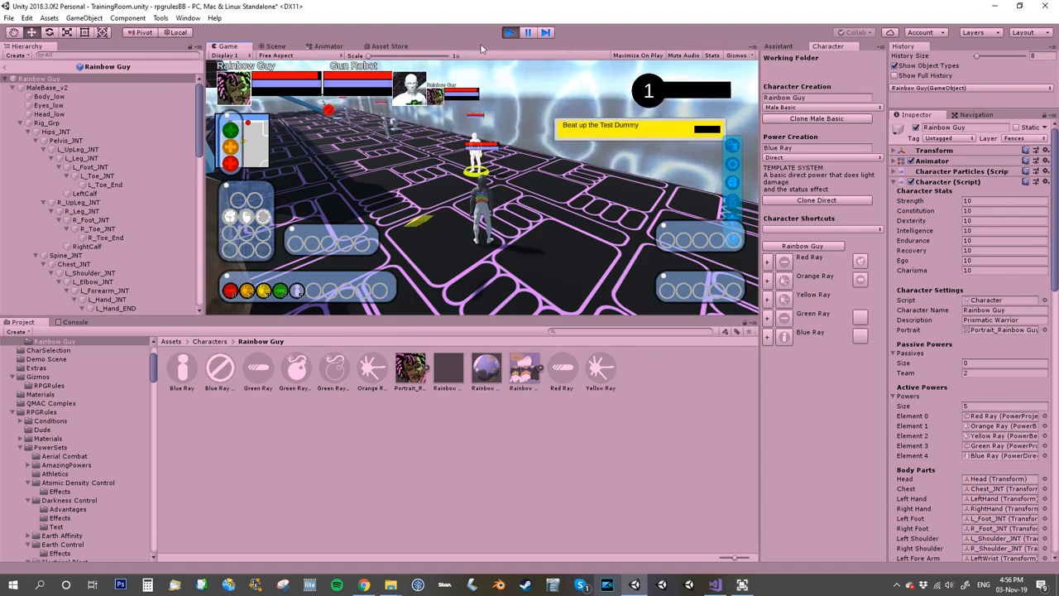
click(508, 33)
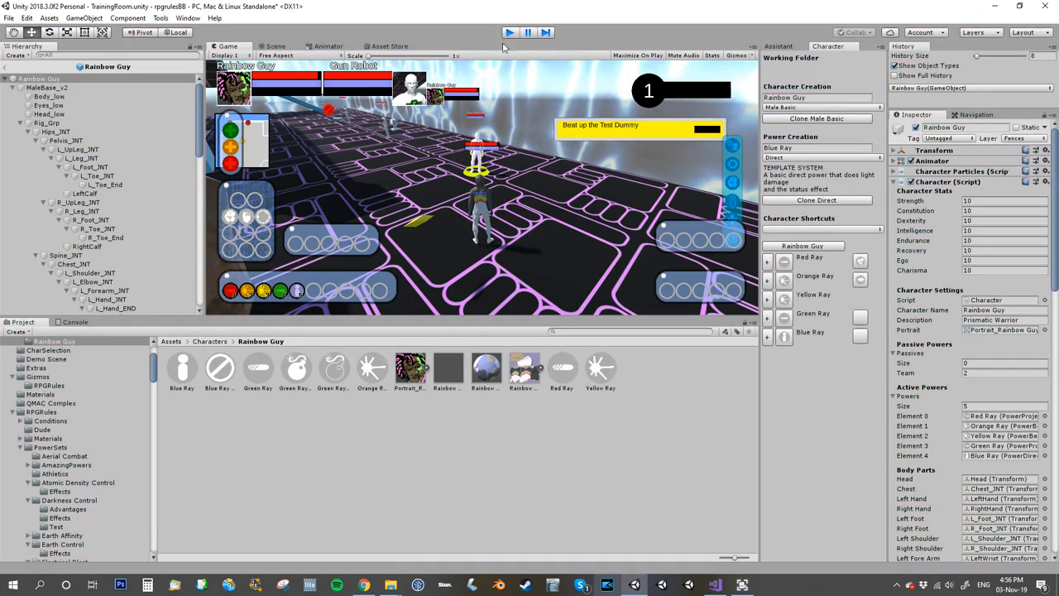
Assign the Mez Icon sprite as the icon of the Blue Ray Paralysis status.
click(220, 374)
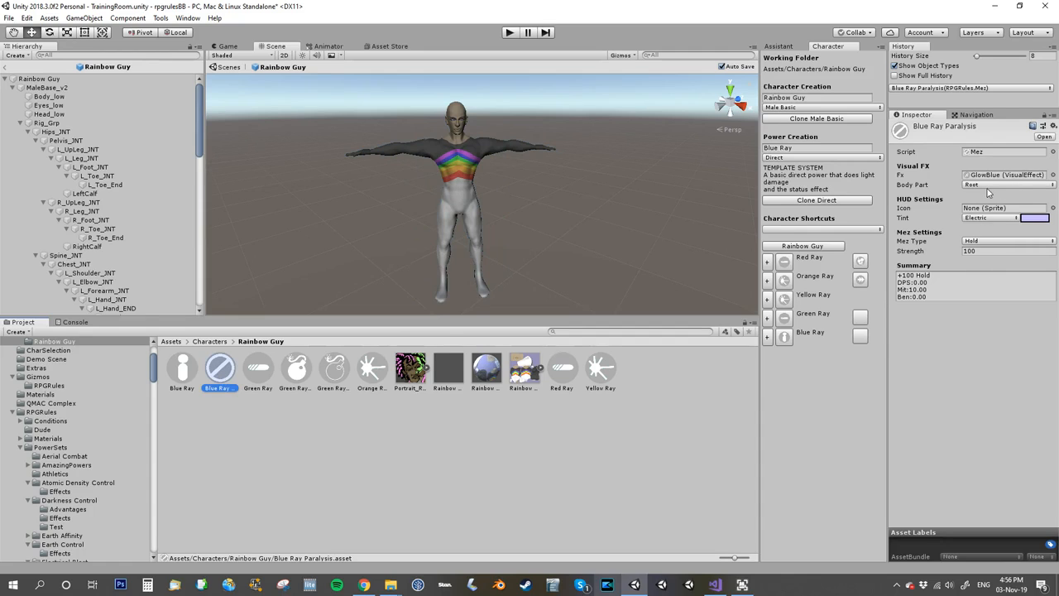
click(1053, 207)
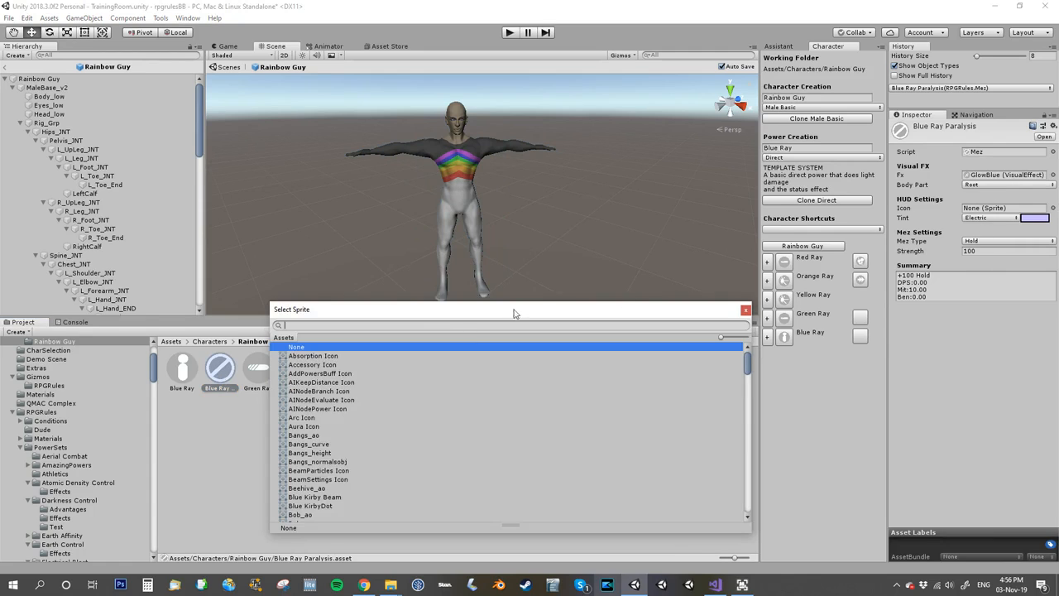
text(mez)
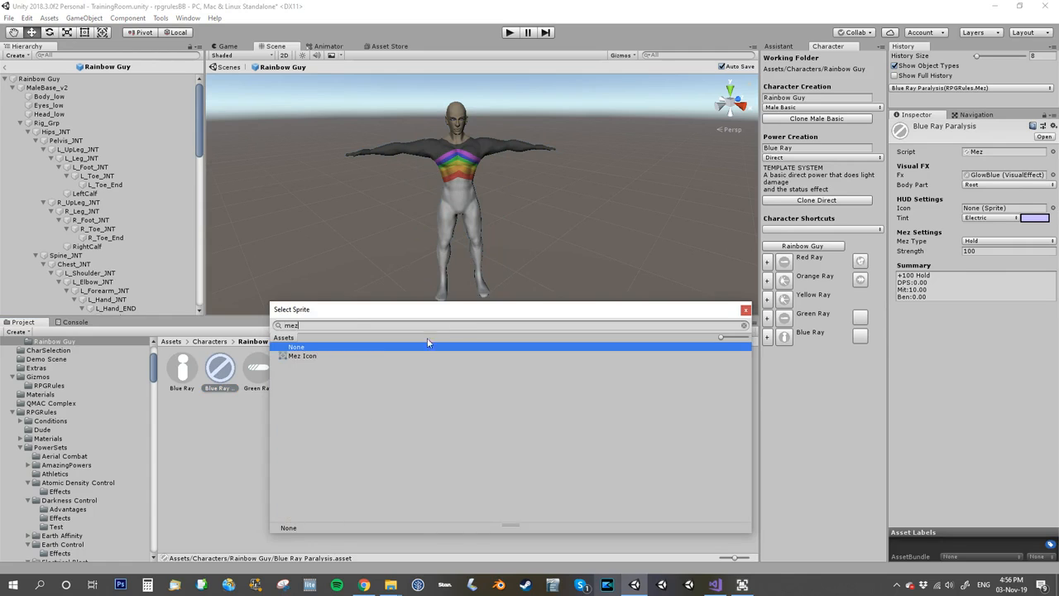
double_click(302, 357)
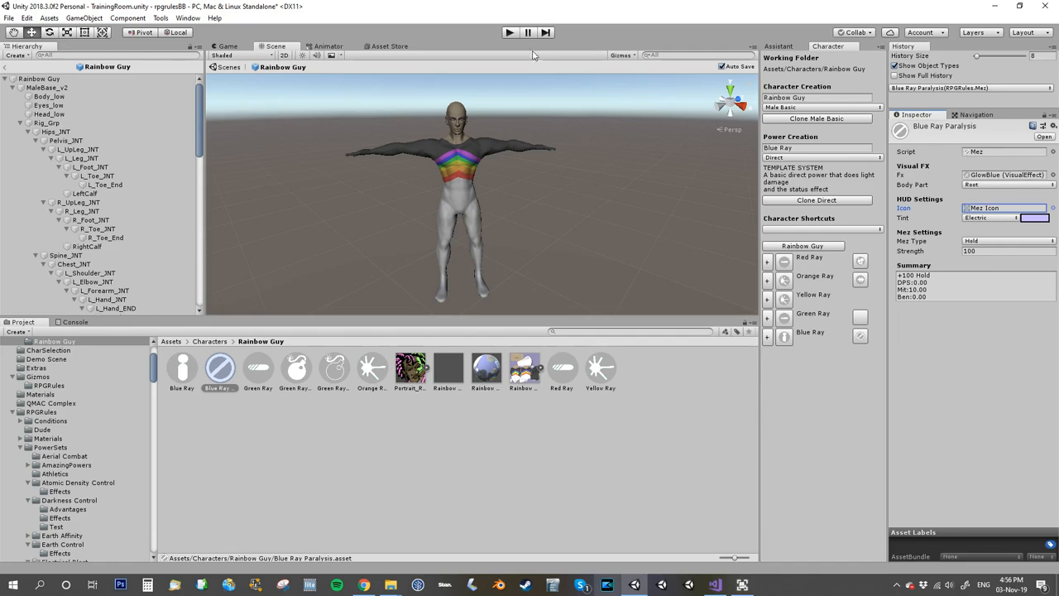
Run the game again and test Blue Ray on the Gun Robot to check the status icon, ending the play session.
click(510, 33)
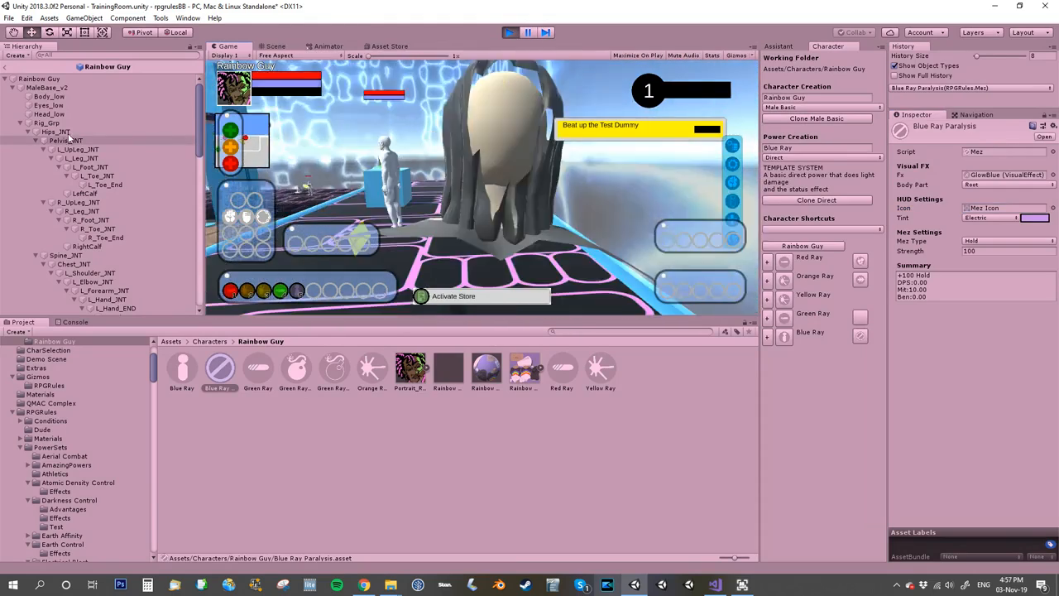
key(w)
click(488, 149)
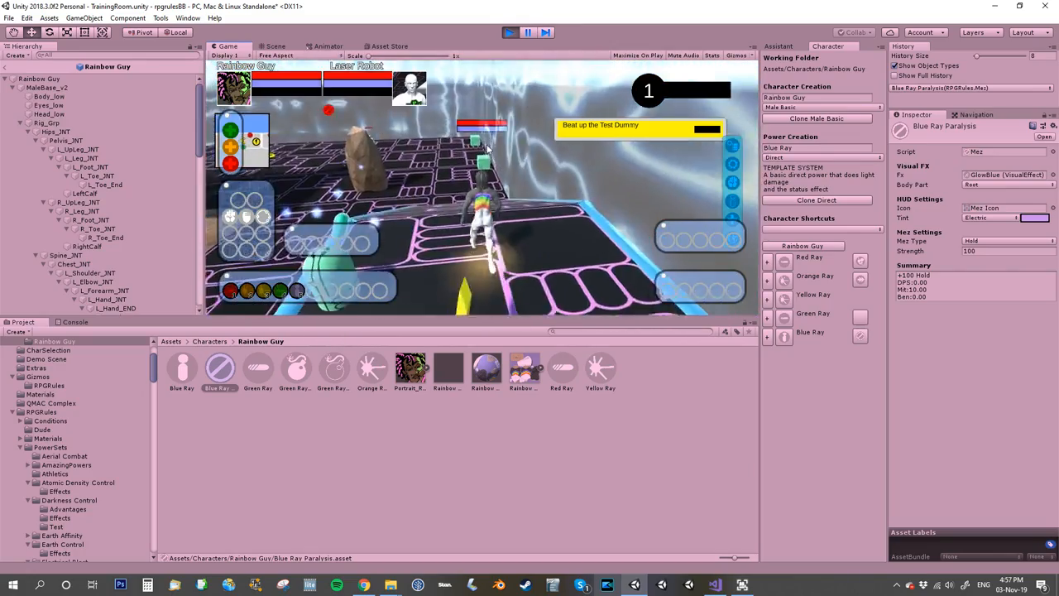
key(w)
click(422, 146)
key(w)
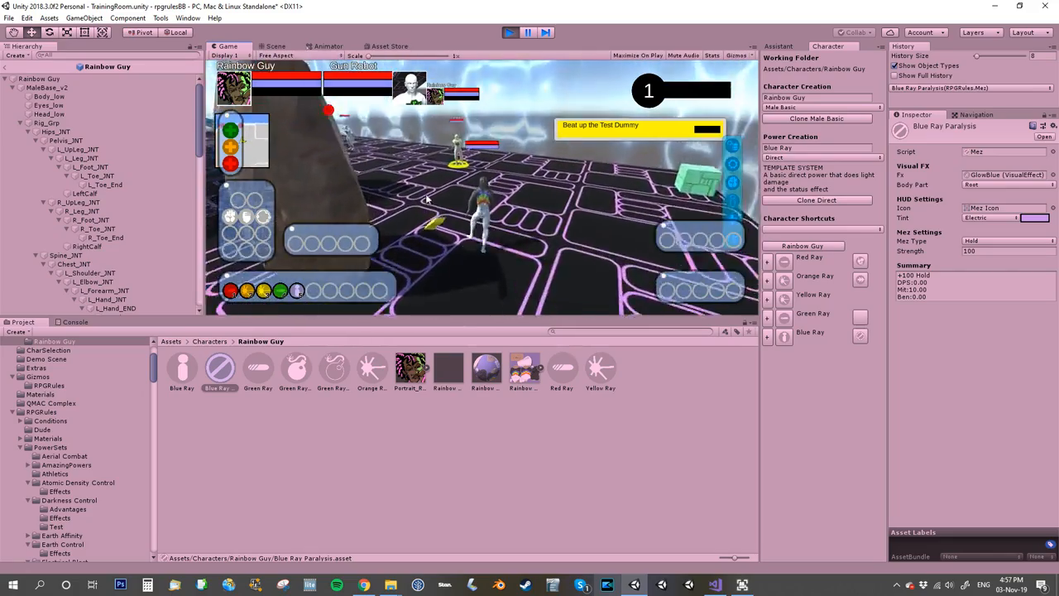
key(w)
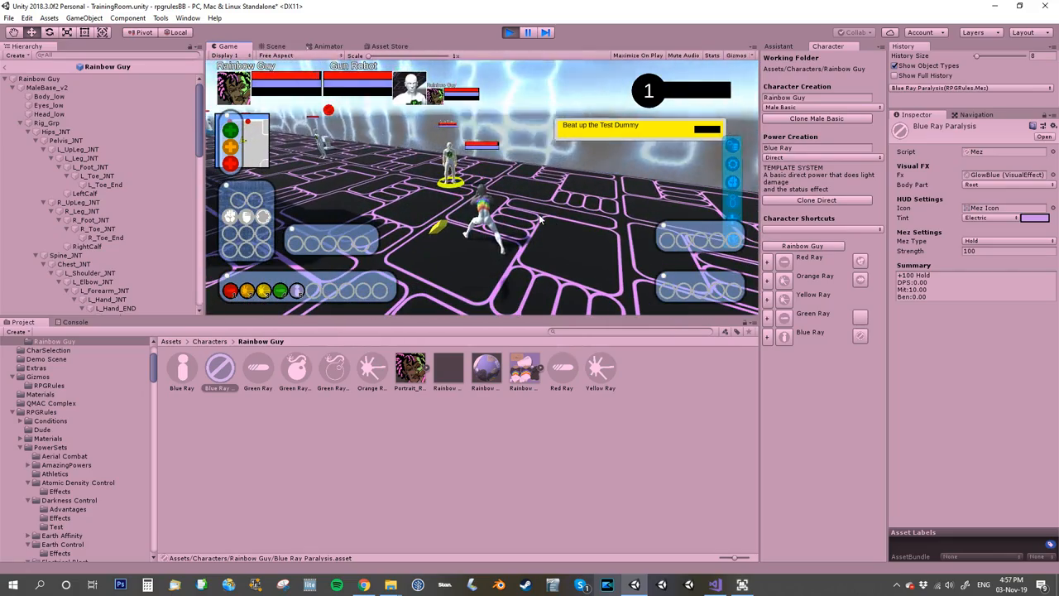
key(5)
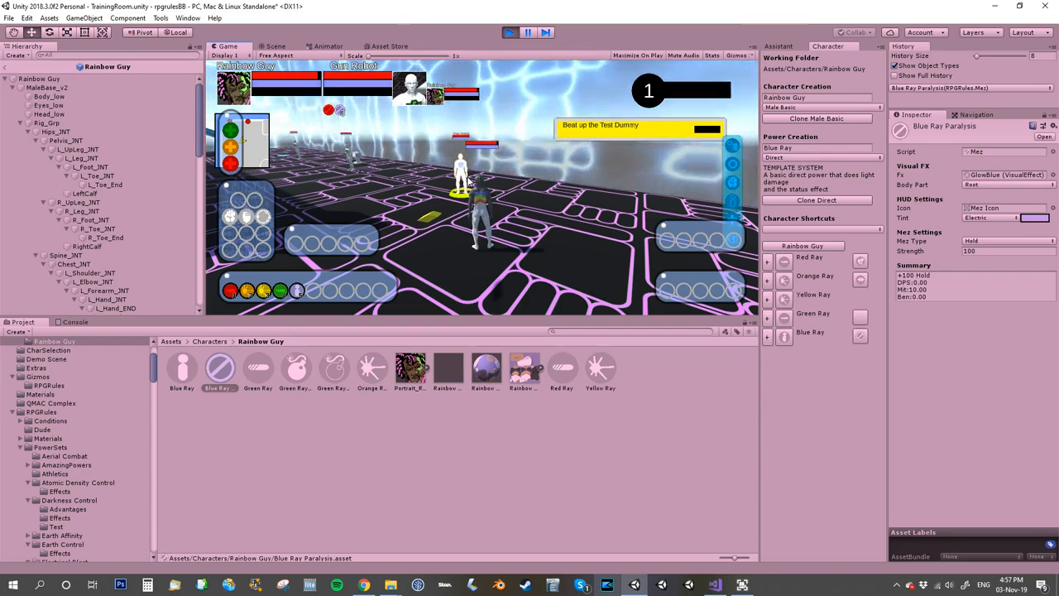
click(508, 32)
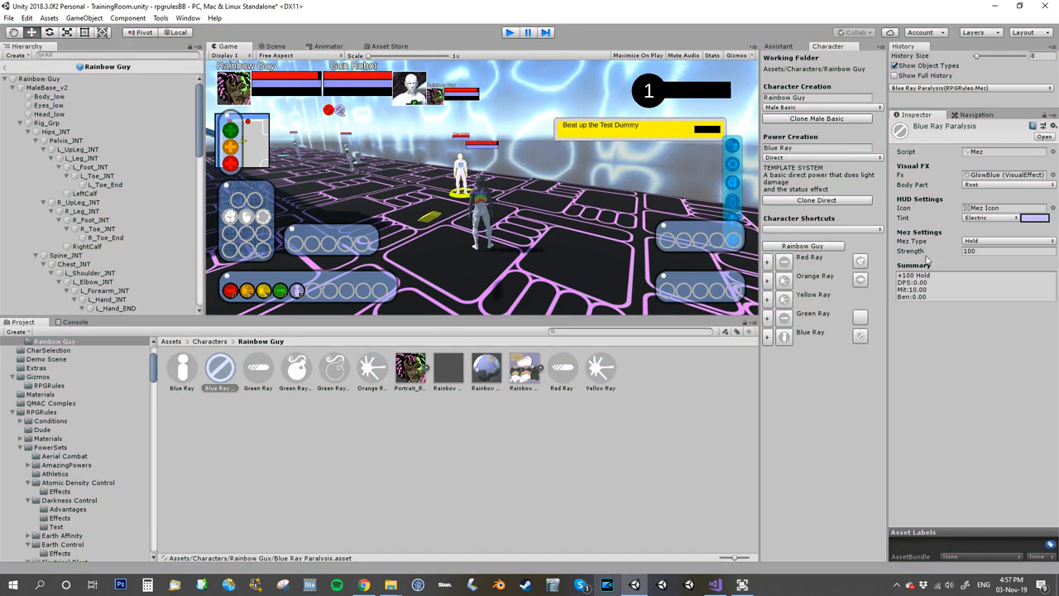
Locate the GlowBlue visual effect and its GlowBlue prefab in the Generic Effects folder and duplicate both.
click(992, 179)
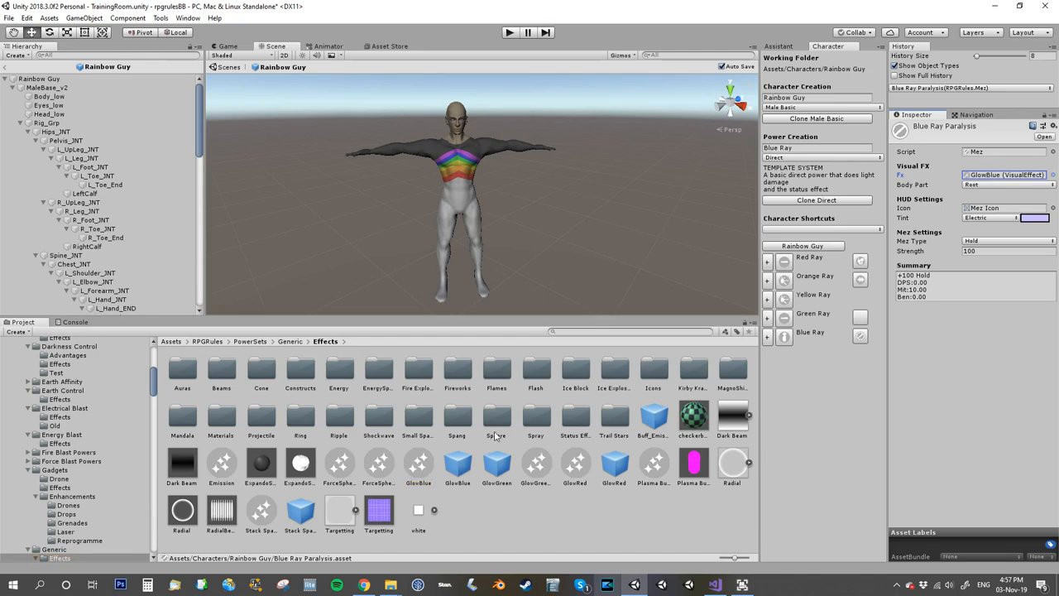
click(416, 470)
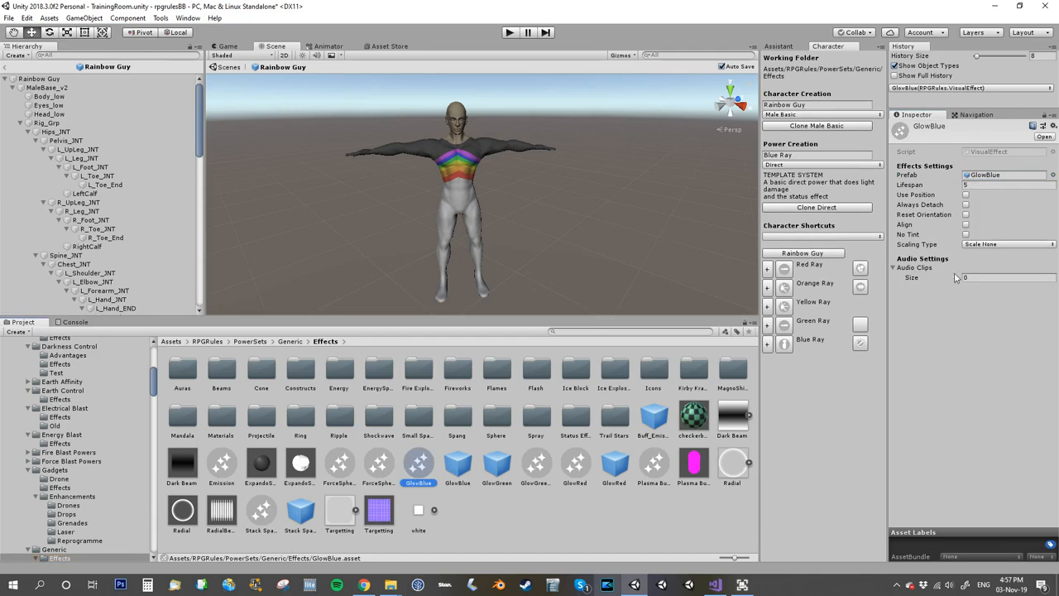
click(993, 178)
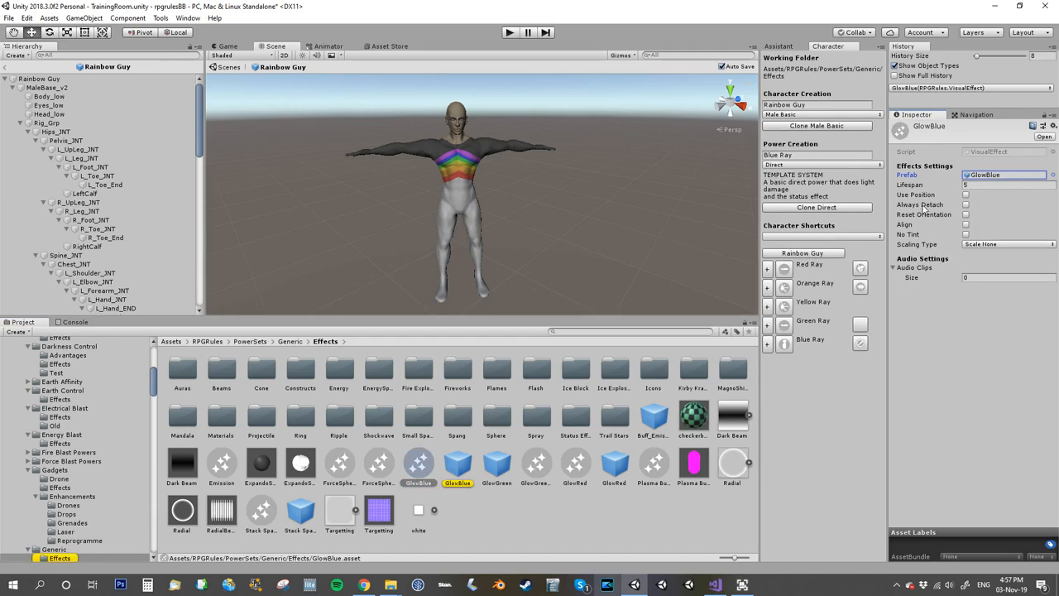
click(459, 470)
ctrl+click(419, 468)
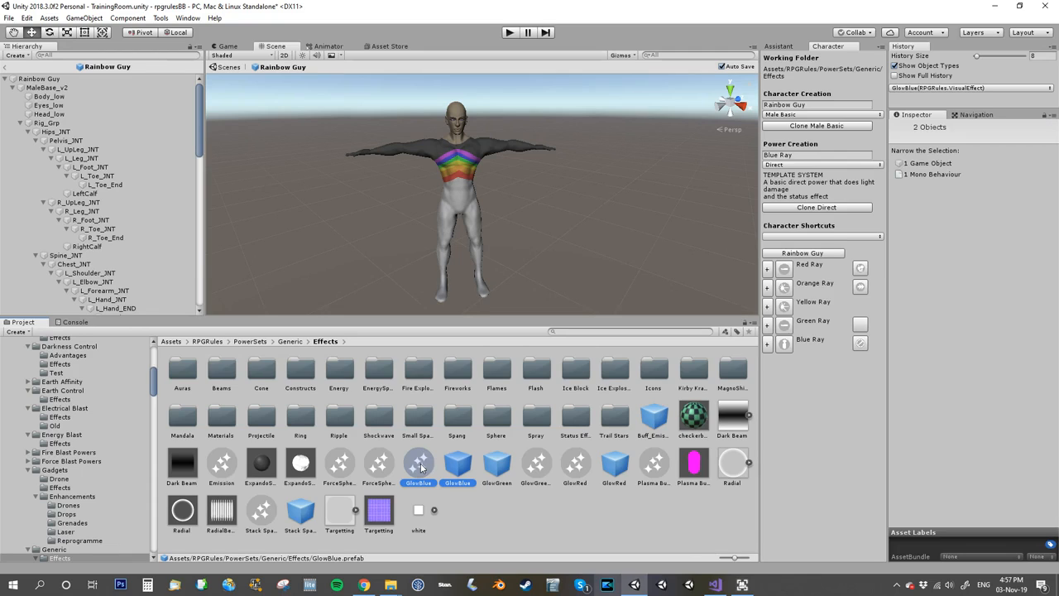
key(ctrl+d)
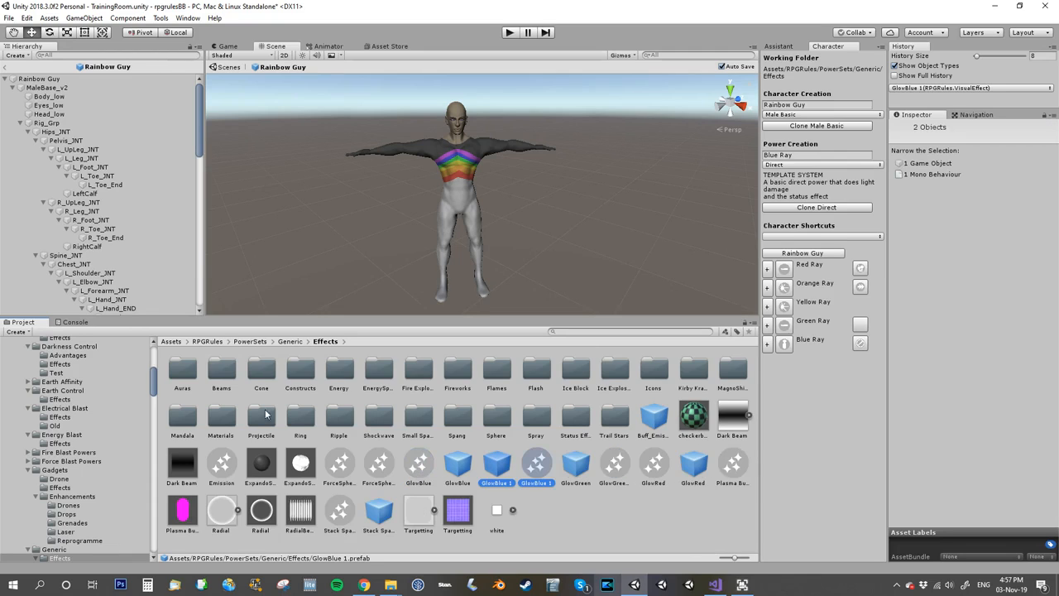
Move the duplicated GlowBlue 1 effect and prefab into the Rainbow Guy character folder and open that folder.
drag(154, 381, 153, 358)
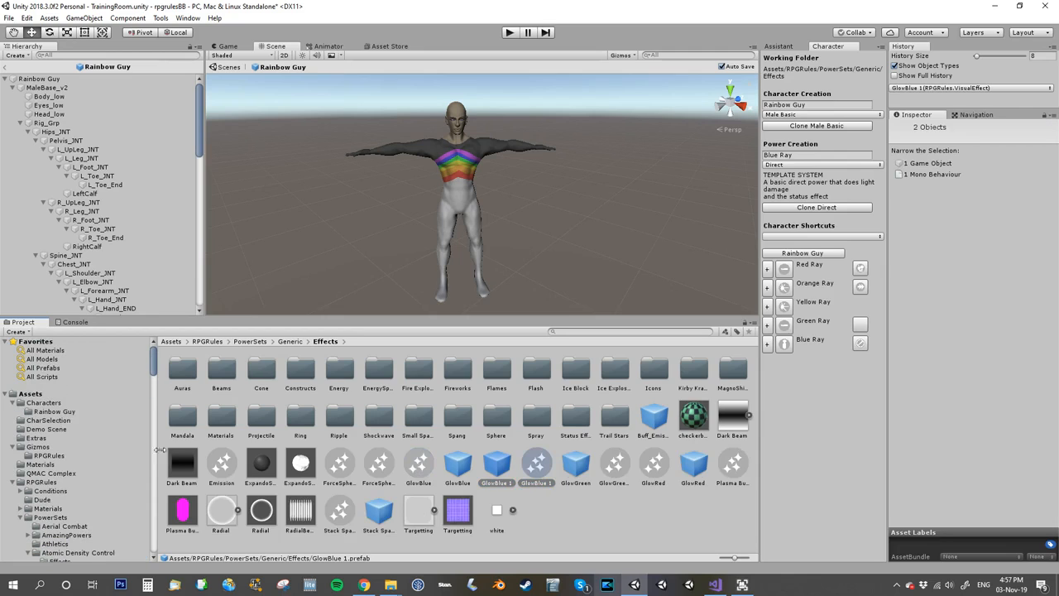
drag(149, 429, 64, 418)
scroll(89, 476, up, 5)
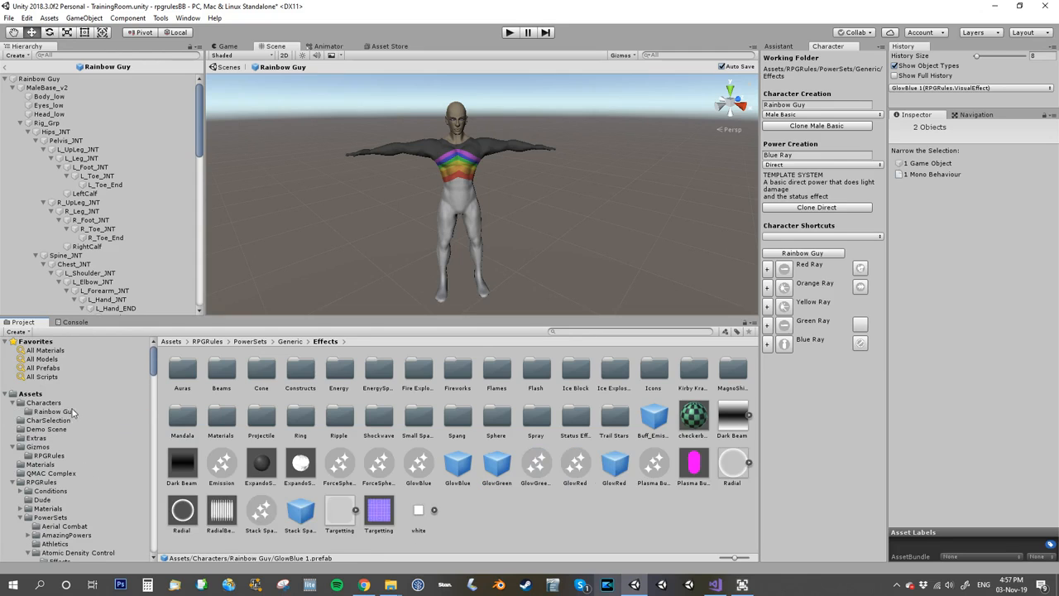
click(72, 413)
Rename both the copied visual effect and the copied prefab as GlowBlueRay.
click(295, 370)
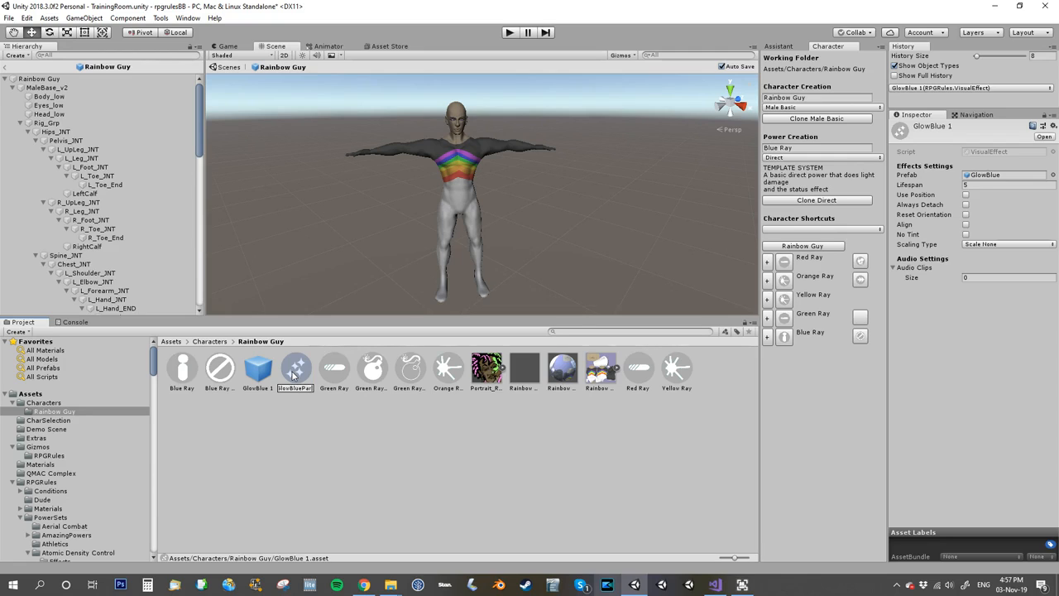
key(Return)
click(264, 381)
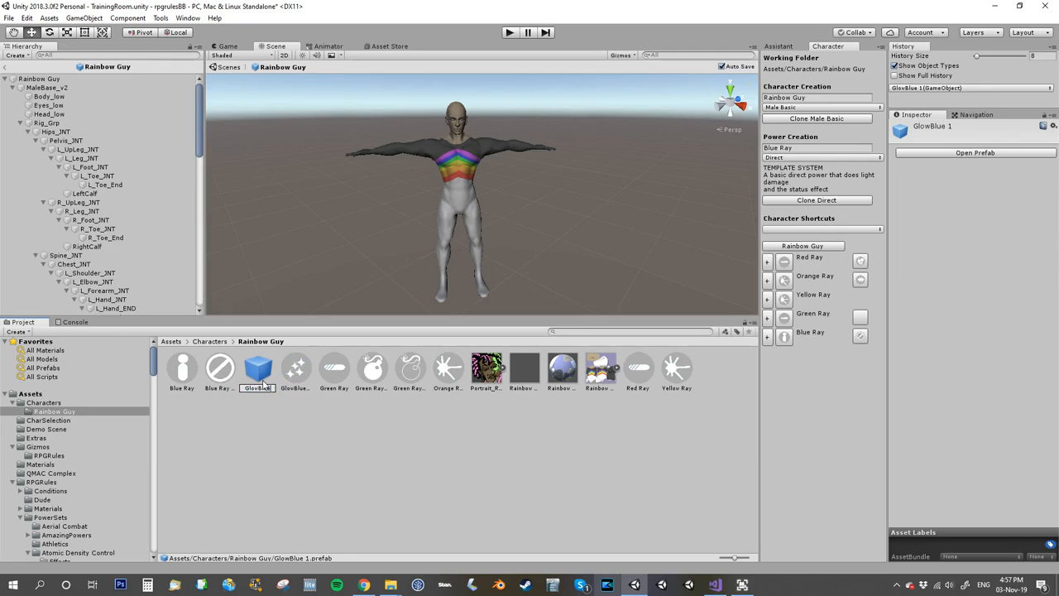
key(Return)
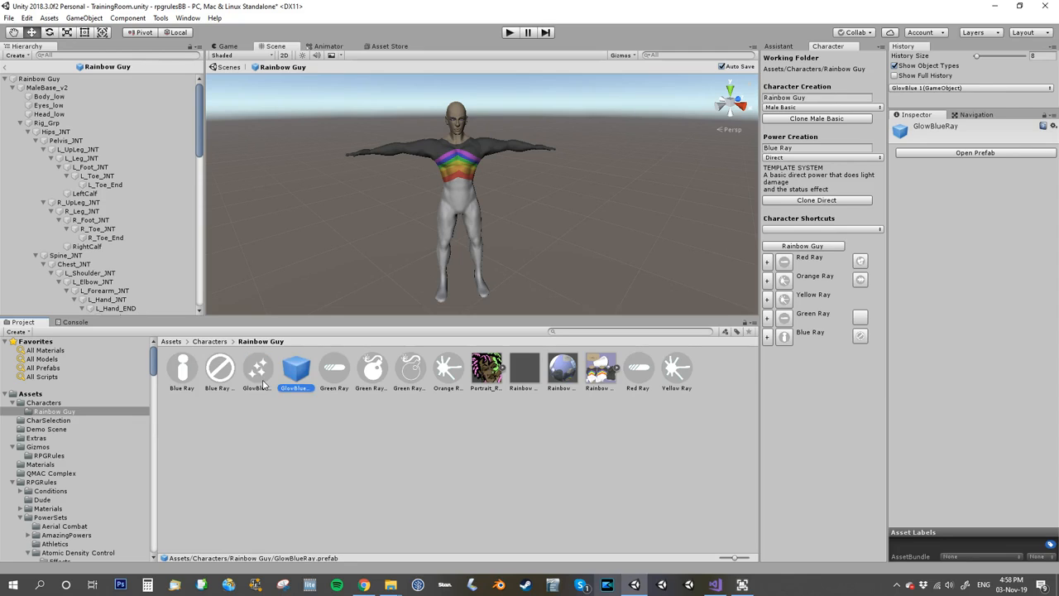
Assign the GlowBlueRay prefab as the Prefab of the GlowBlueRay visual effect.
click(253, 372)
drag(299, 377, 1012, 177)
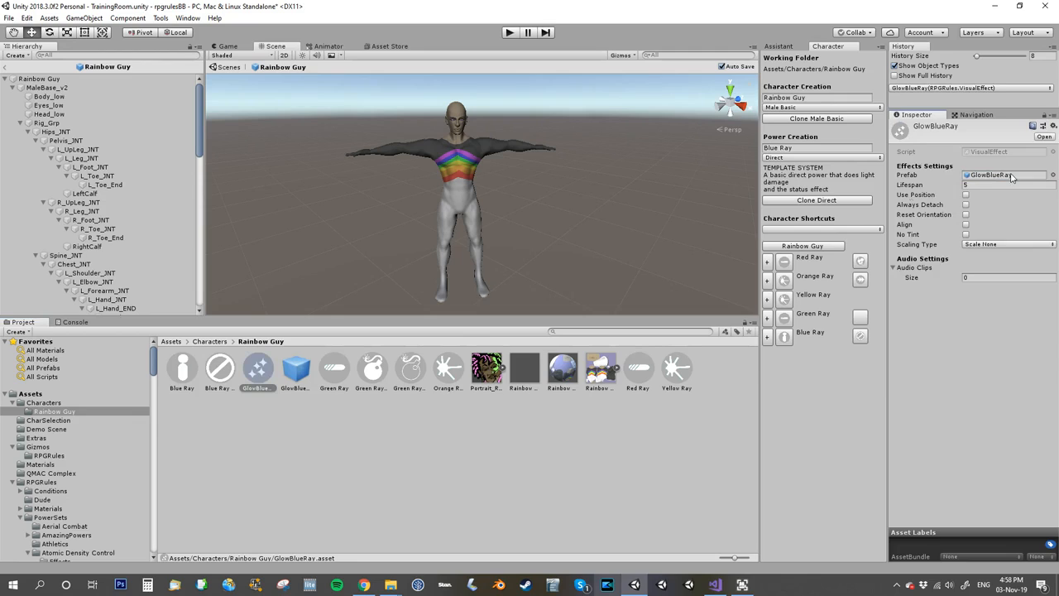
click(295, 377)
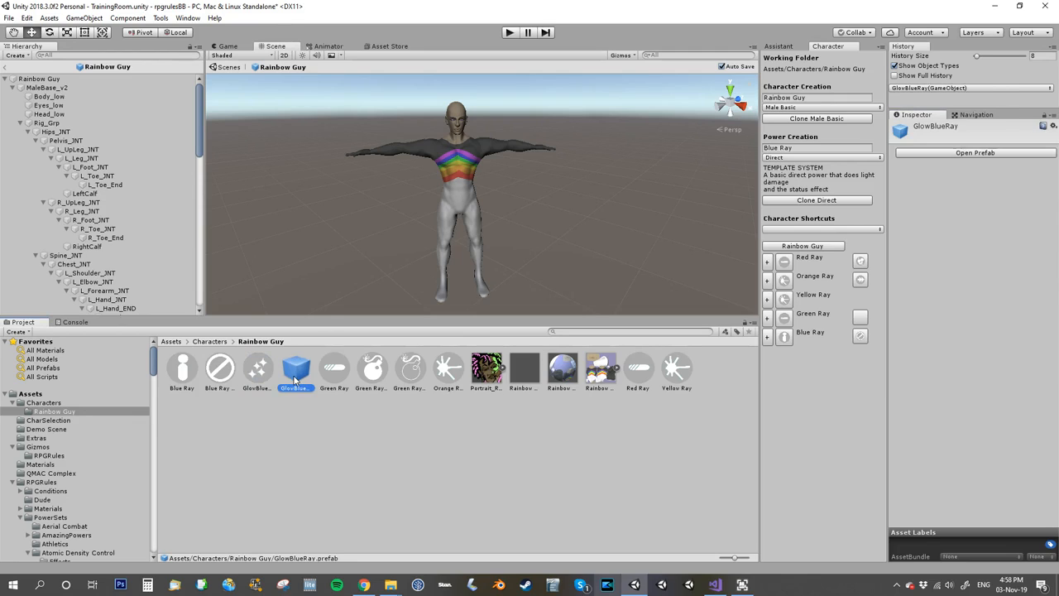
click(263, 364)
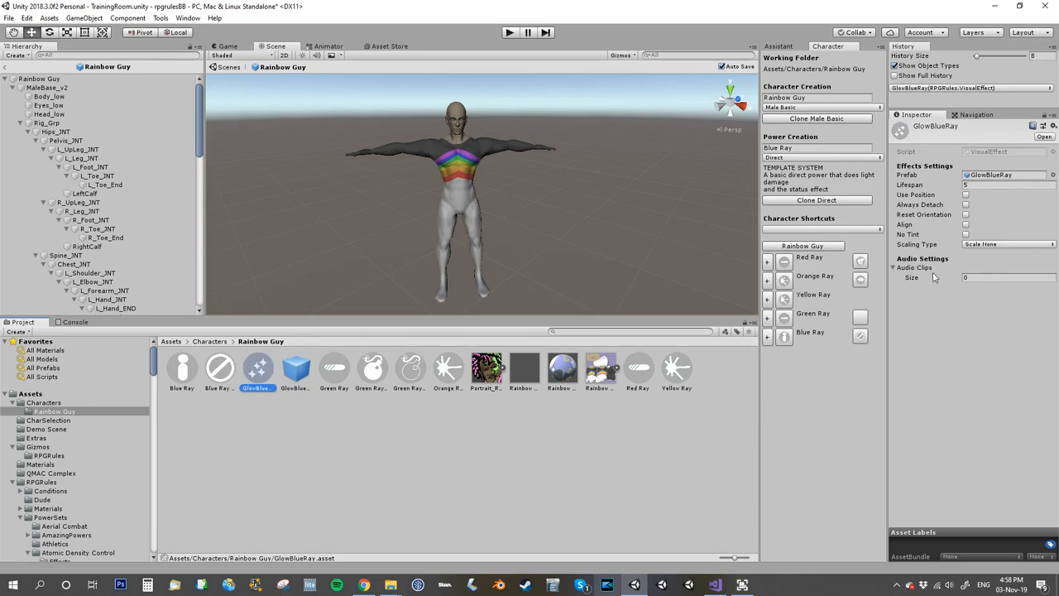
Add an Animation Freezer component to the GlowBlueRay prefab and return to the TrainingRoom scene.
double_click(291, 375)
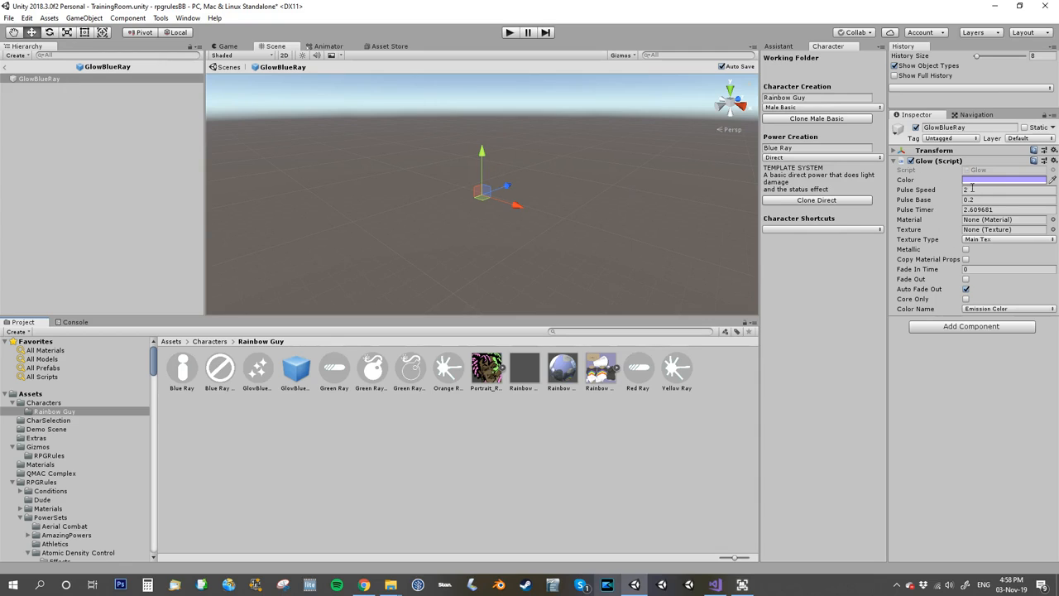
click(959, 328)
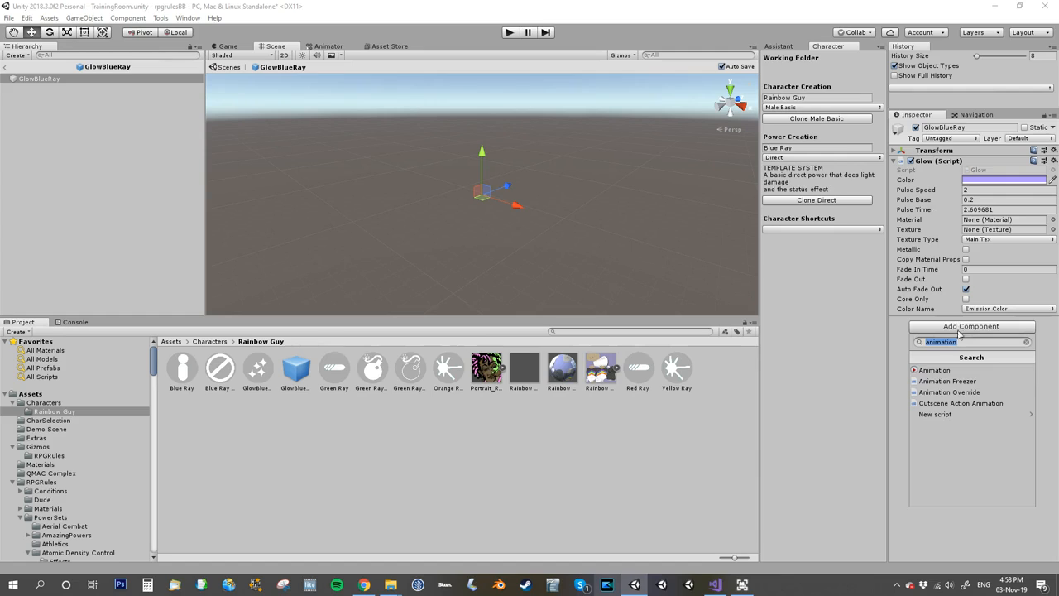
click(956, 381)
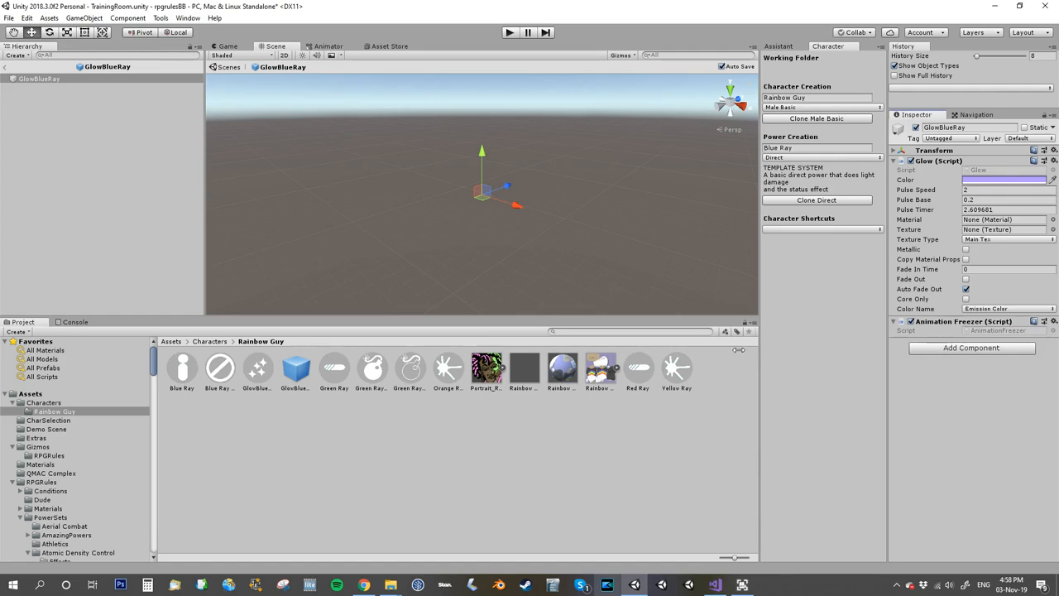
click(6, 68)
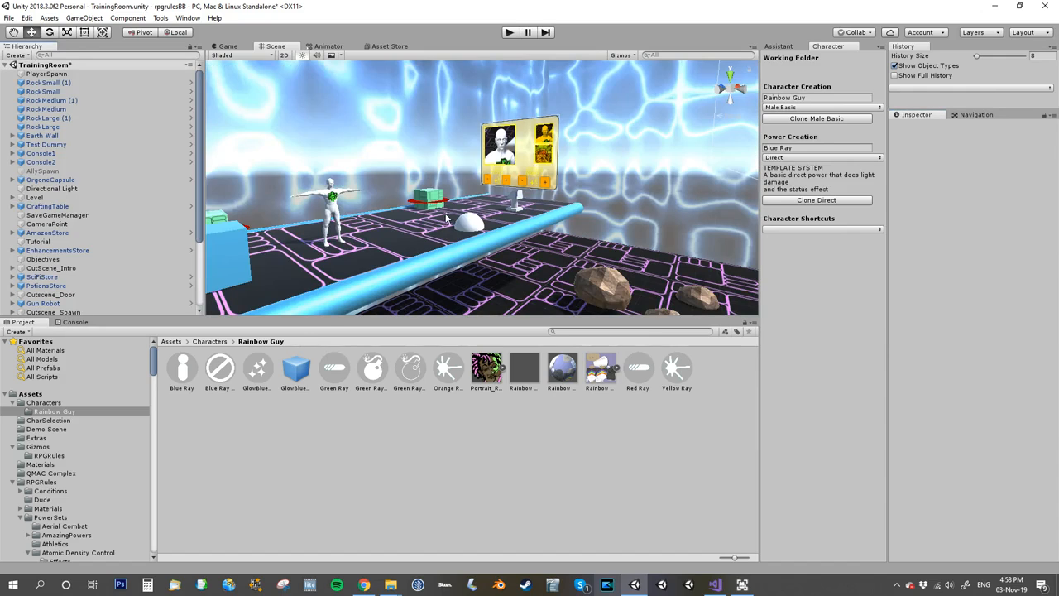
Assign the GlowBlueRay visual effect as the Fx of the Blue Ray Paralysis status.
click(219, 373)
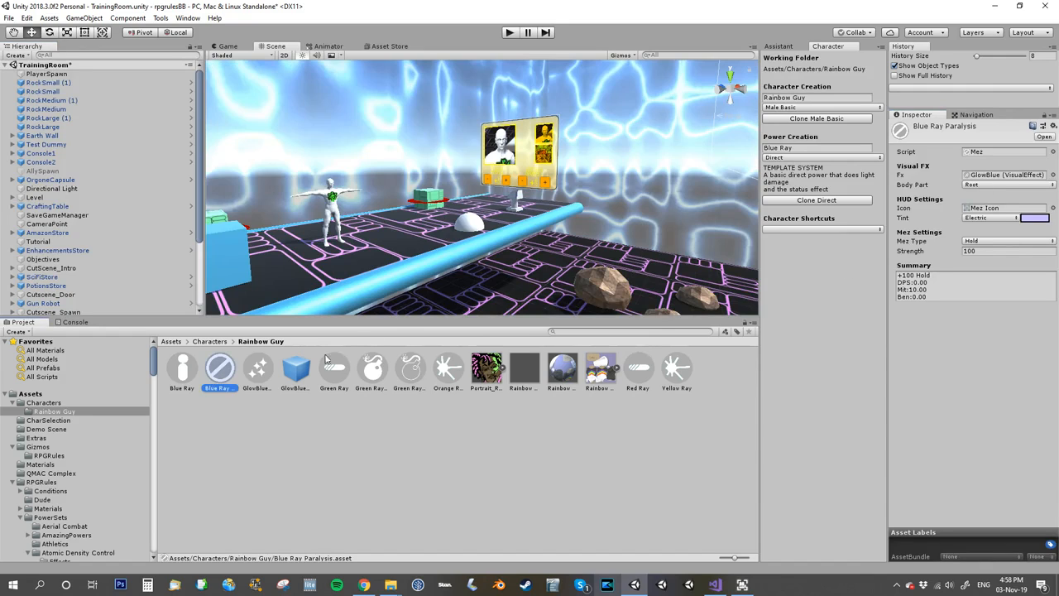
drag(259, 368, 982, 180)
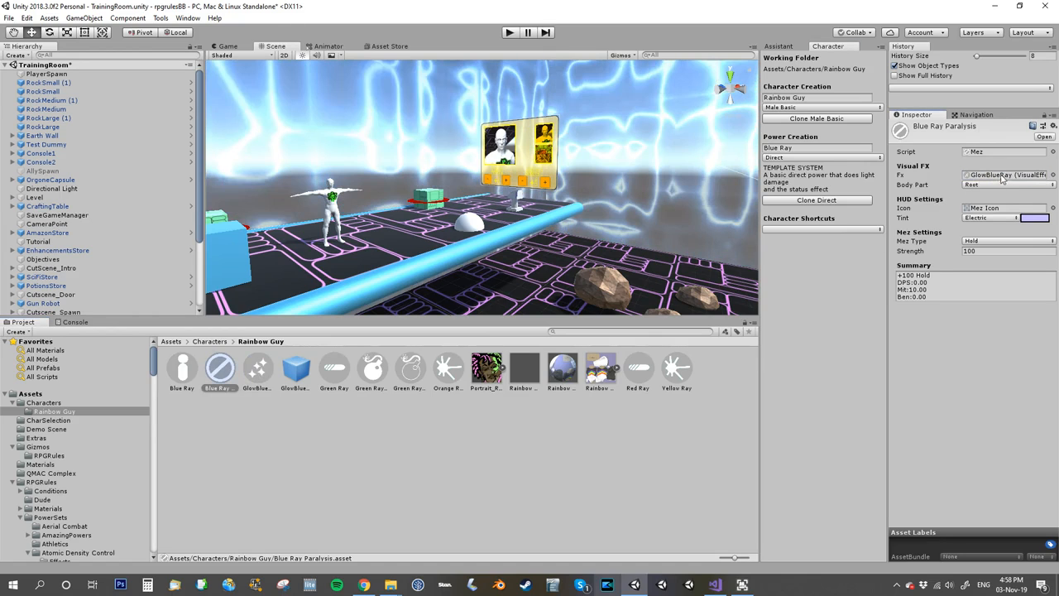
Run the game and move Rainbow Guy through the training room to target the Gun Robot.
click(509, 32)
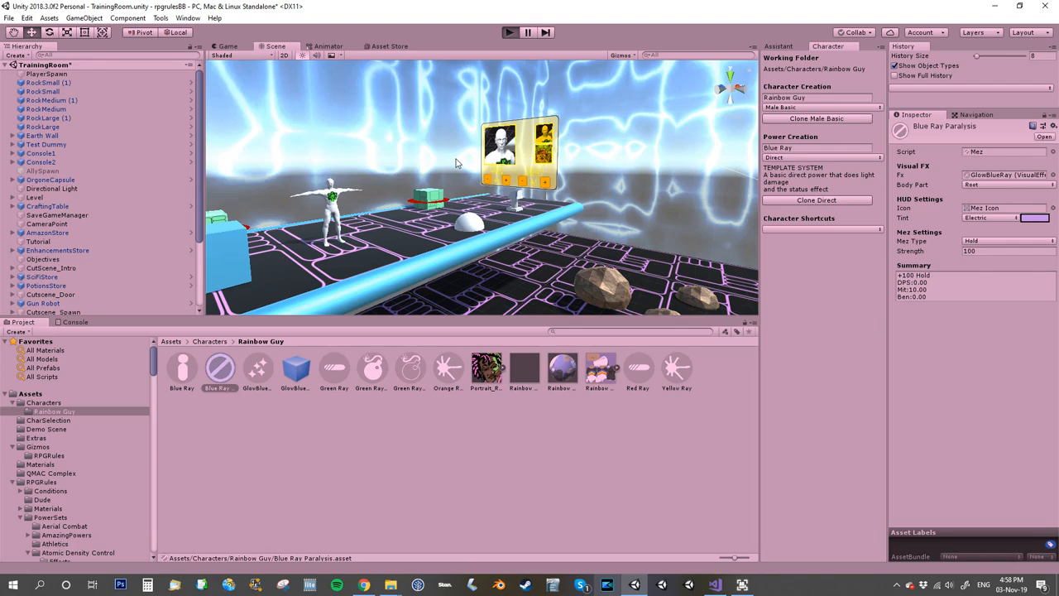
key(w)
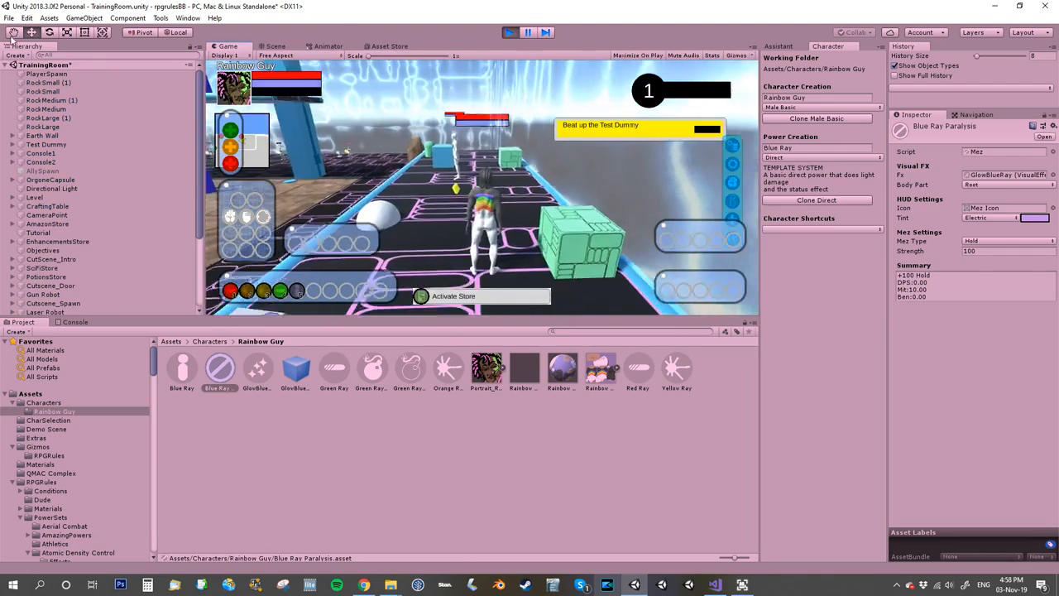
key(a)
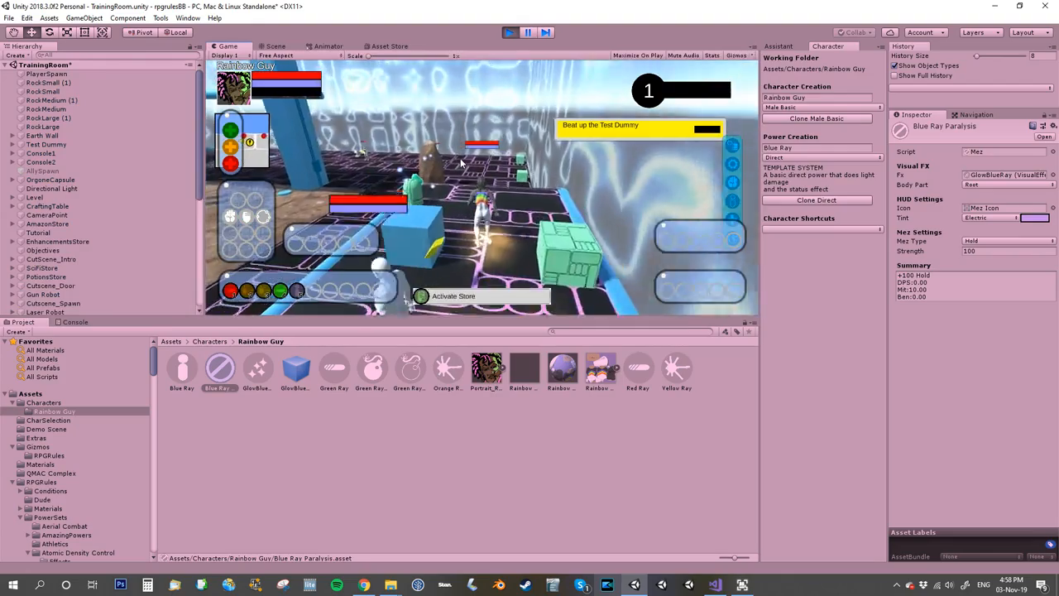
key(Tab)
key(w)
key(Tab)
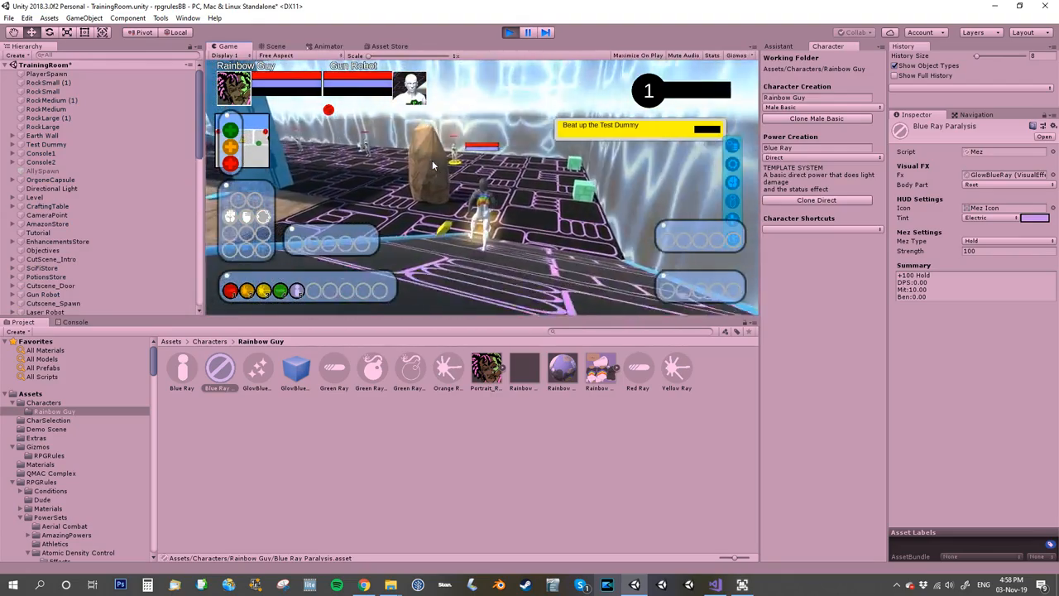
Advance on the Gun Robot and fire the Red, Orange and Yellow Rays at it.
key(w)
key(1)
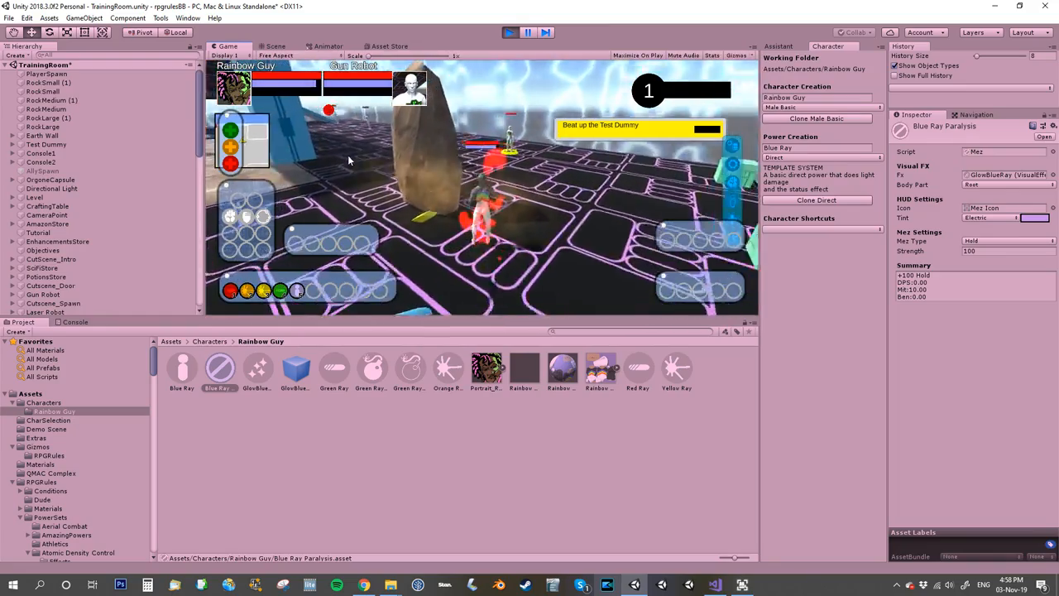
key(w)
key(2)
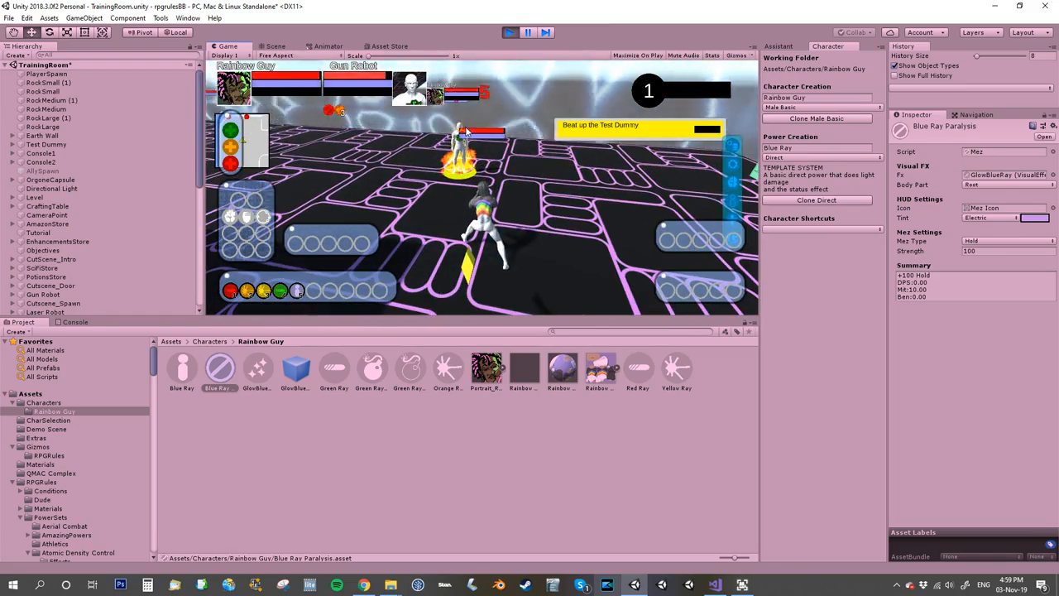
key(3)
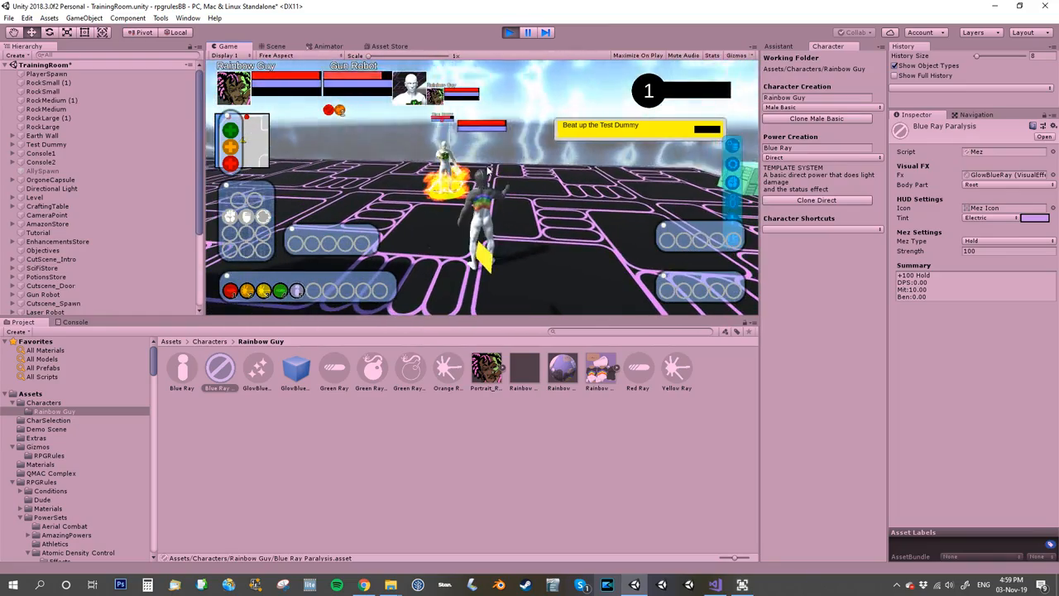
Check the status effect description on the targeted Gun Robot and view the robot from several sides.
right_drag(492, 169, 619, 253)
mouse_move(338, 111)
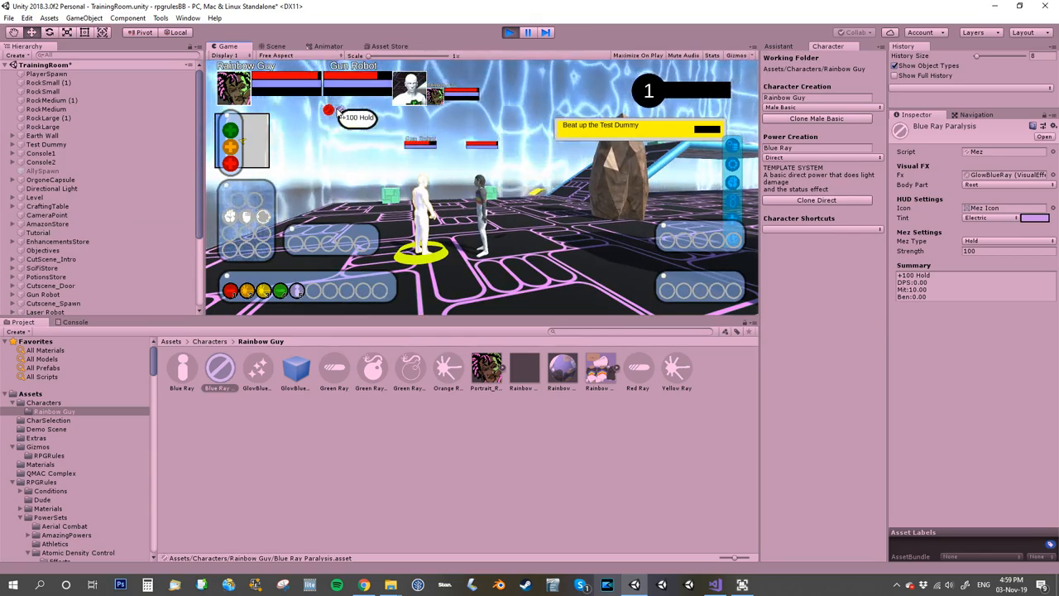
right_drag(447, 203, 241, 171)
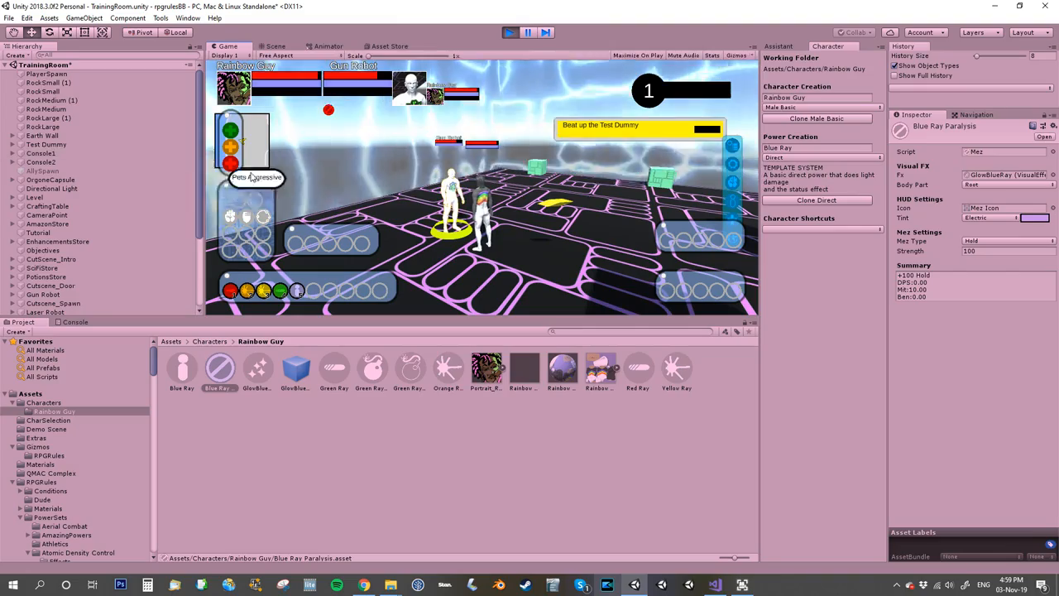
right_drag(480, 229, 352, 189)
Approach the Gun Robot and use the Green Ray and the Blue Ray on it.
key(w)
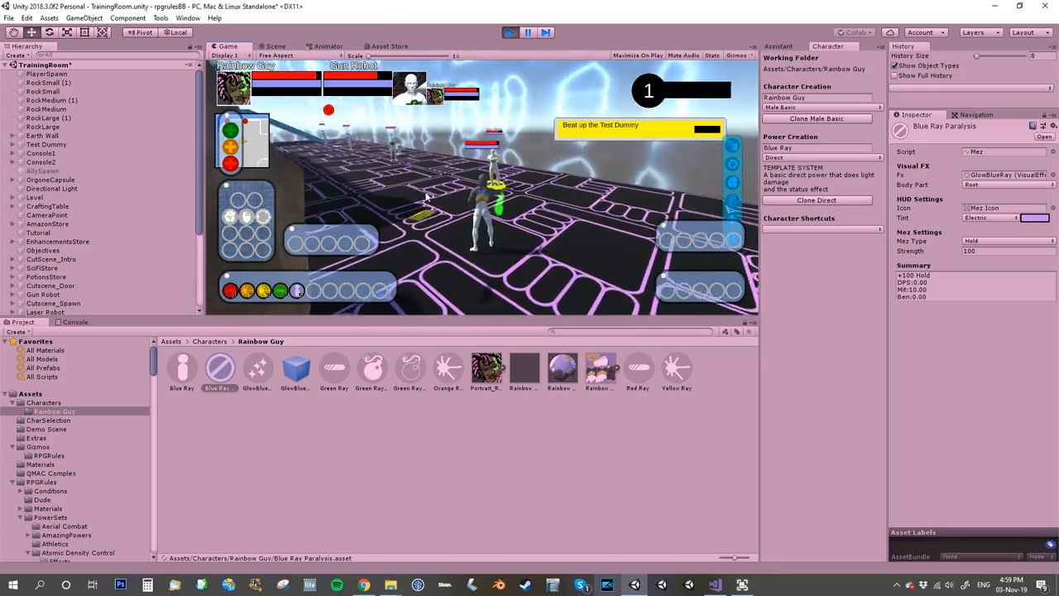
key(4)
right_drag(344, 182, 225, 184)
key(5)
Target the Laser Robot and attack it with the Blue Ray, the Green Ray and the Blue Ray again.
key(Tab)
right_drag(428, 216, 1058, 177)
key(w)
key(s)
key(5)
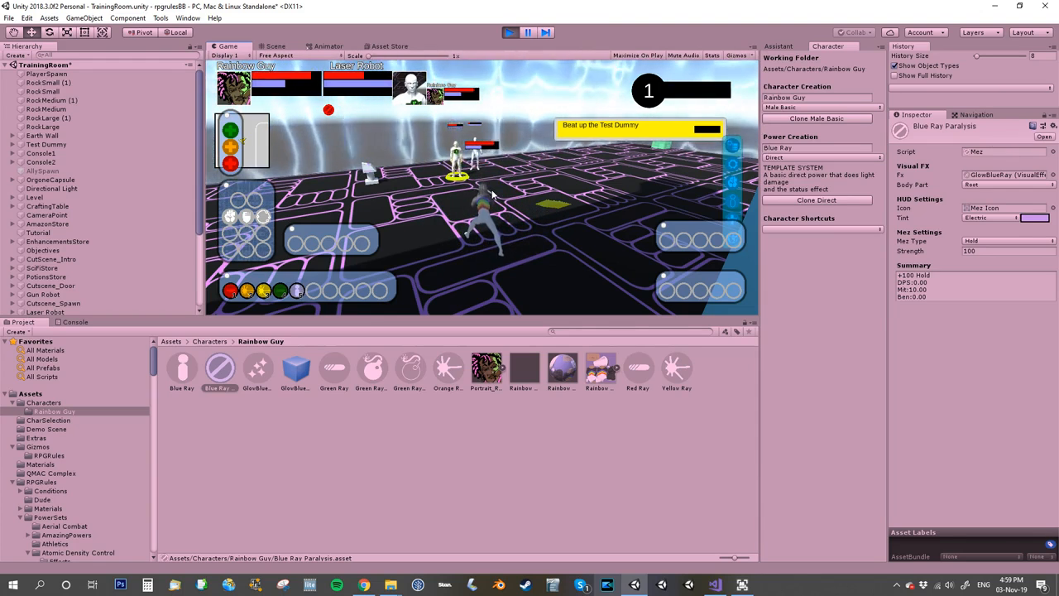
key(4)
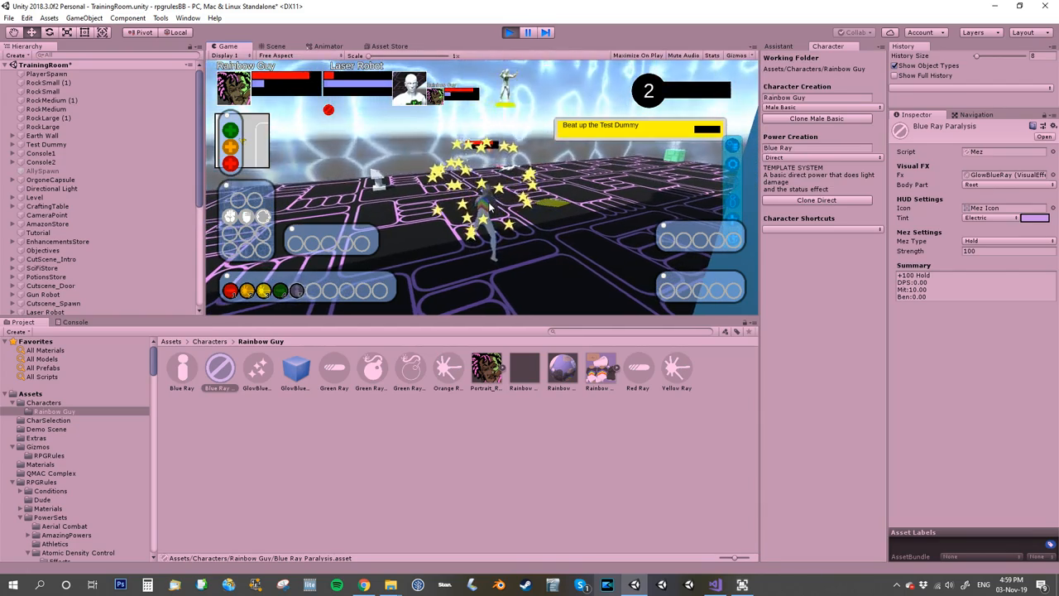
key(5)
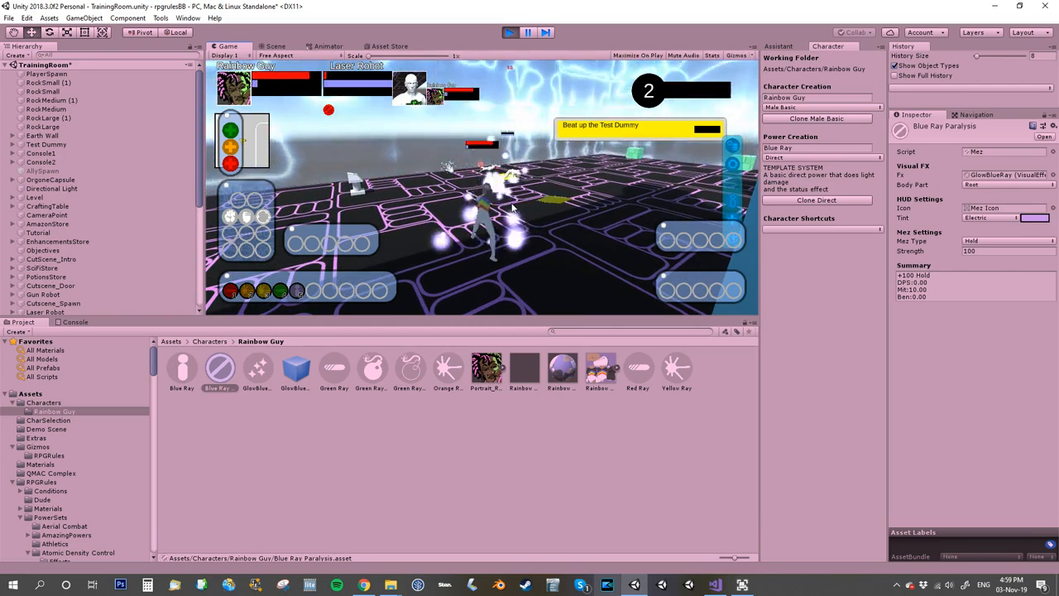
Test the Yellow and Red Rays on the Laser Robot, examine its frozen glow up close, and stop the game.
right_drag(512, 208, 538, 196)
key(3)
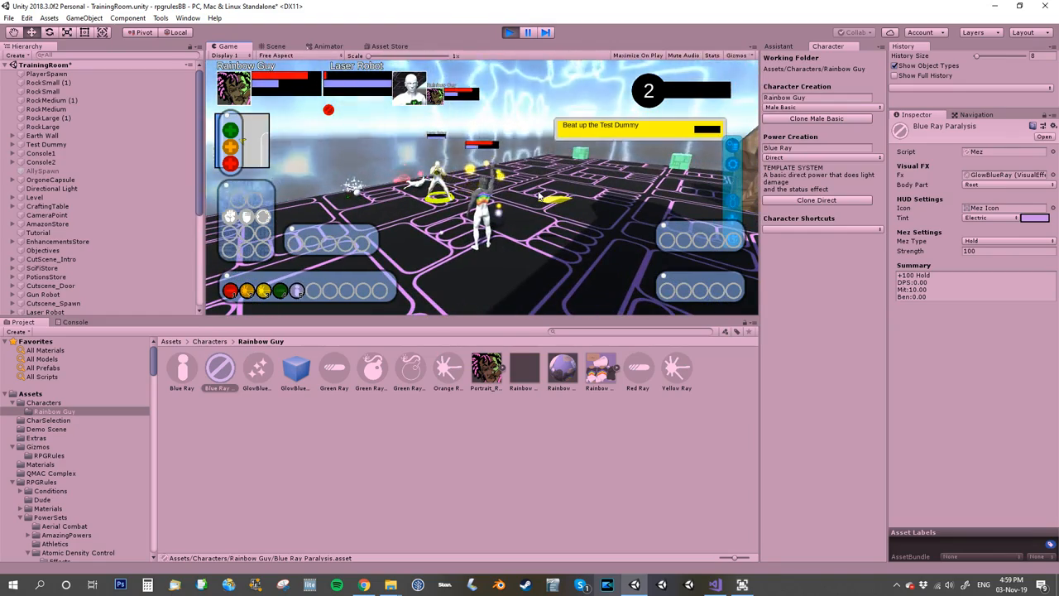
right_drag(539, 196, 824, 246)
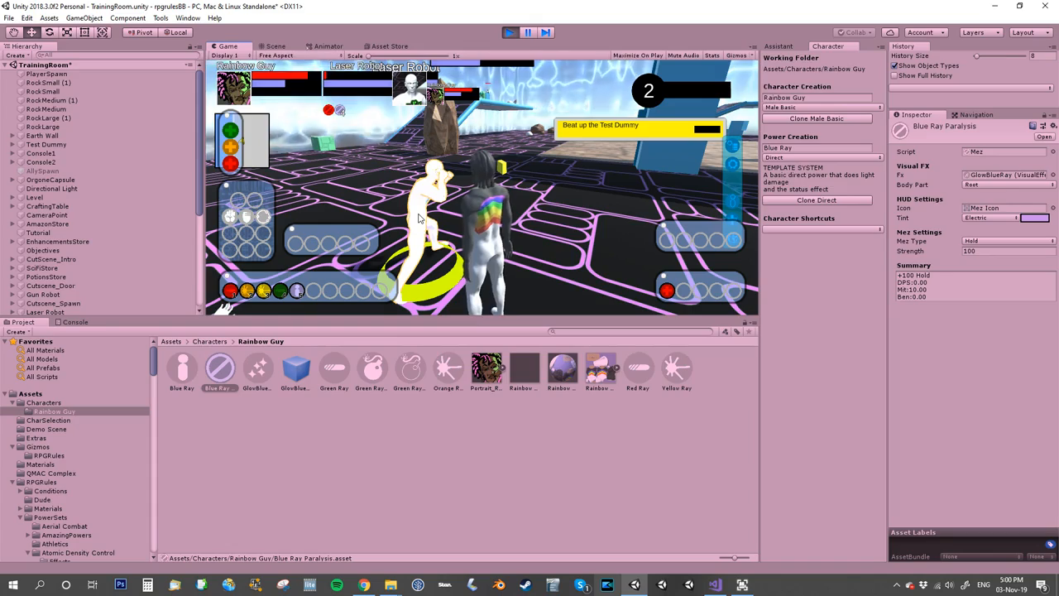
key(1)
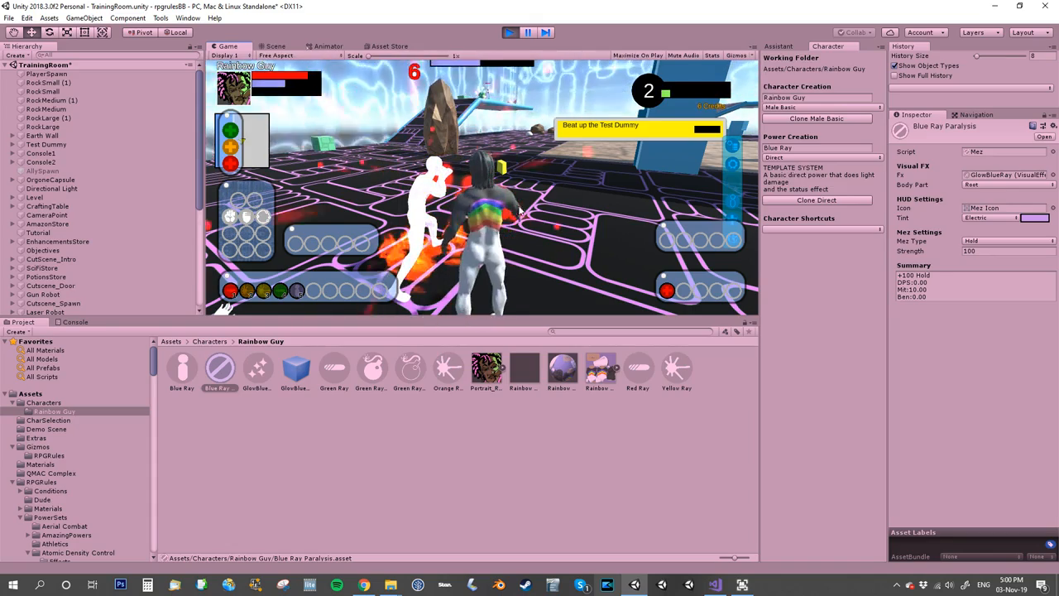
right_drag(510, 178, 430, 181)
scroll(476, 185, down, 5)
key(w)
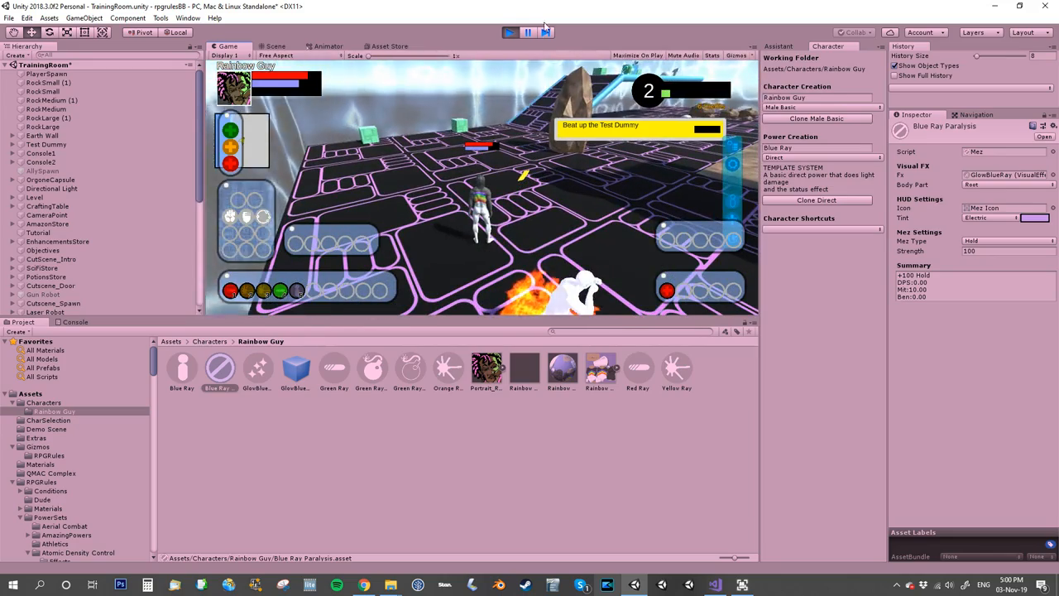
click(508, 36)
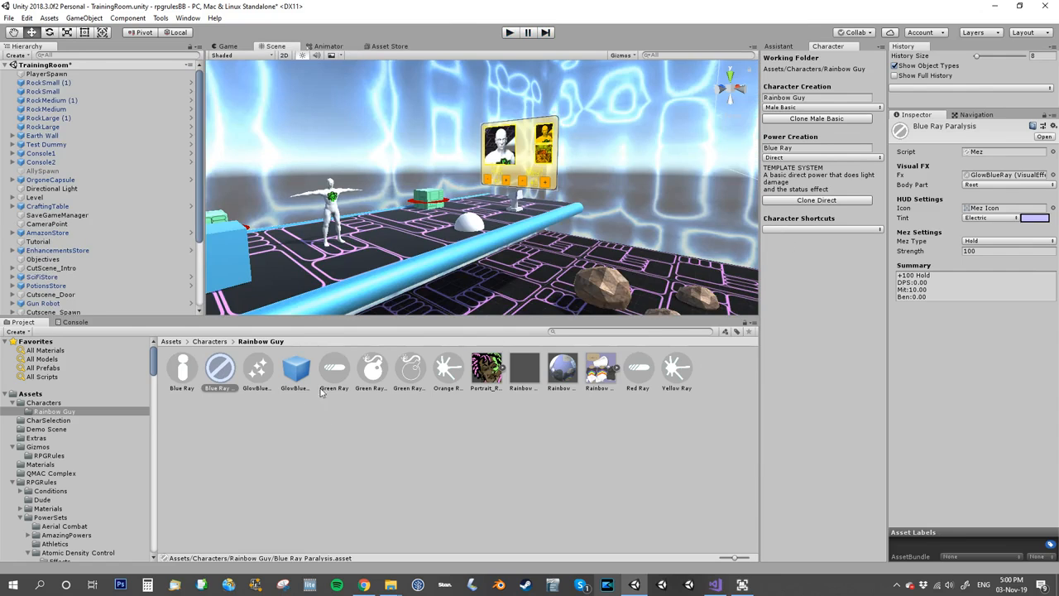
Create a power called Indigo Ray by cloning the Lunge template.
click(808, 149)
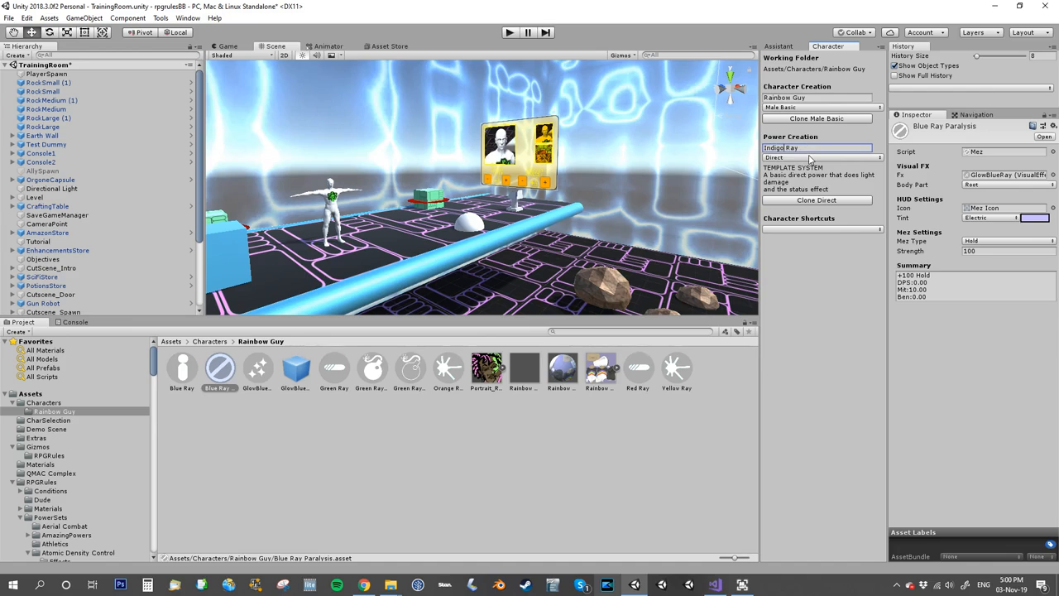
click(810, 158)
click(798, 377)
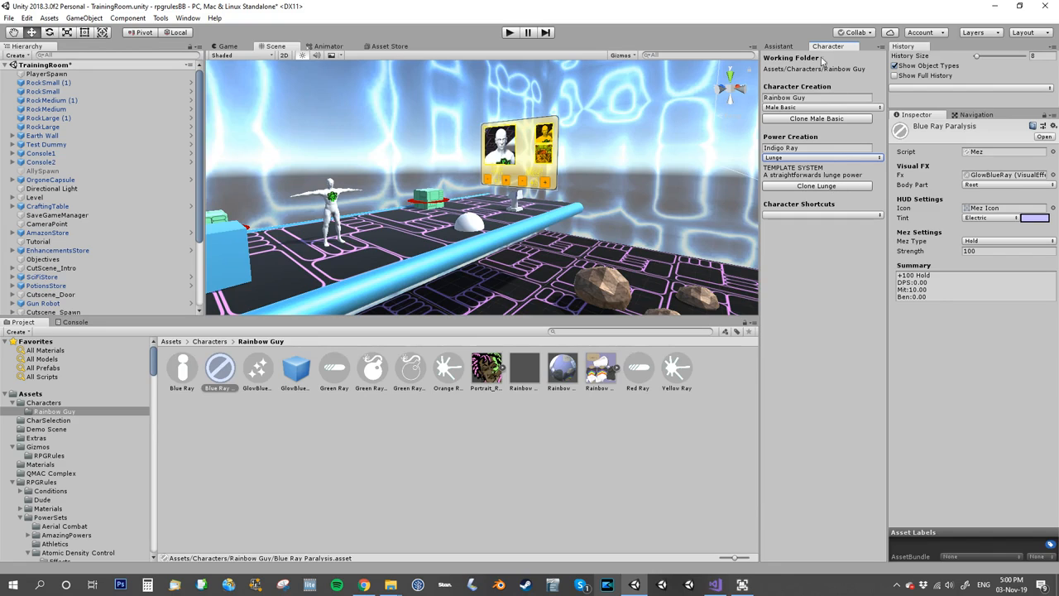
click(816, 186)
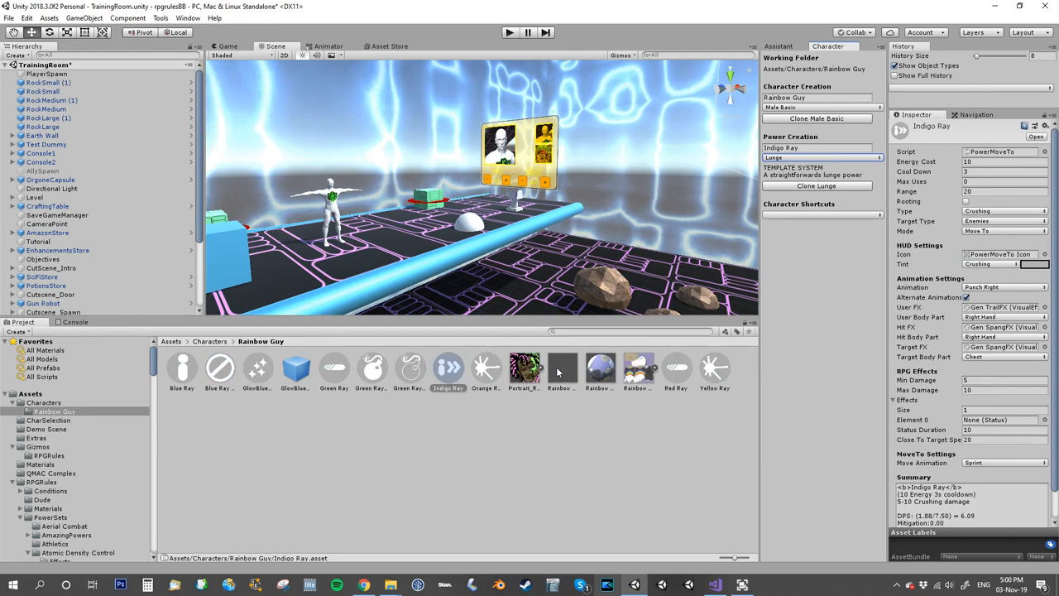
Increase the Rainbow Guy prefab's Powers size to 6 and assign Indigo Ray as Element 5.
click(561, 369)
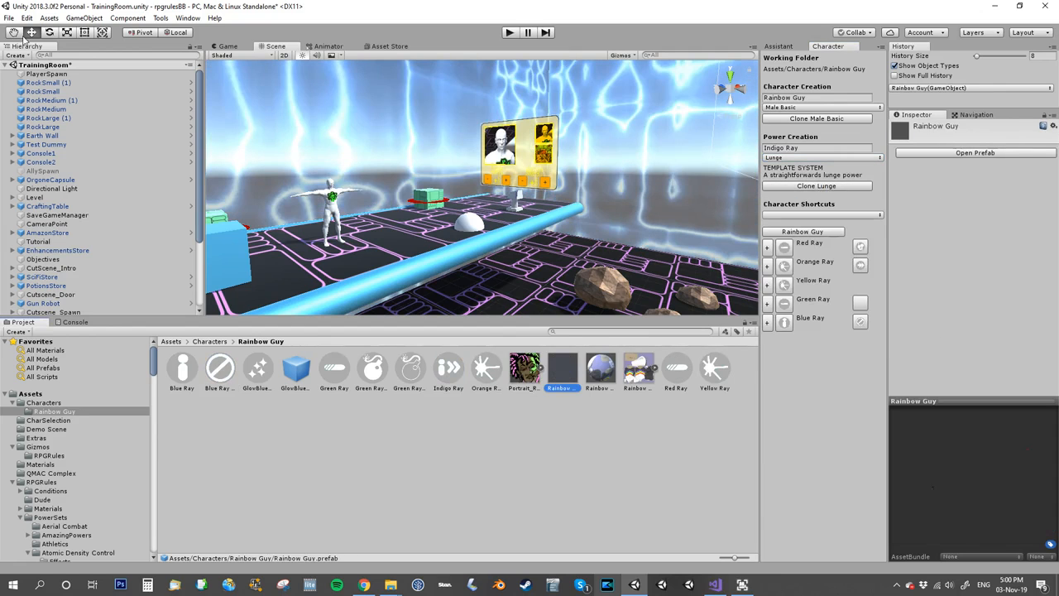
click(935, 152)
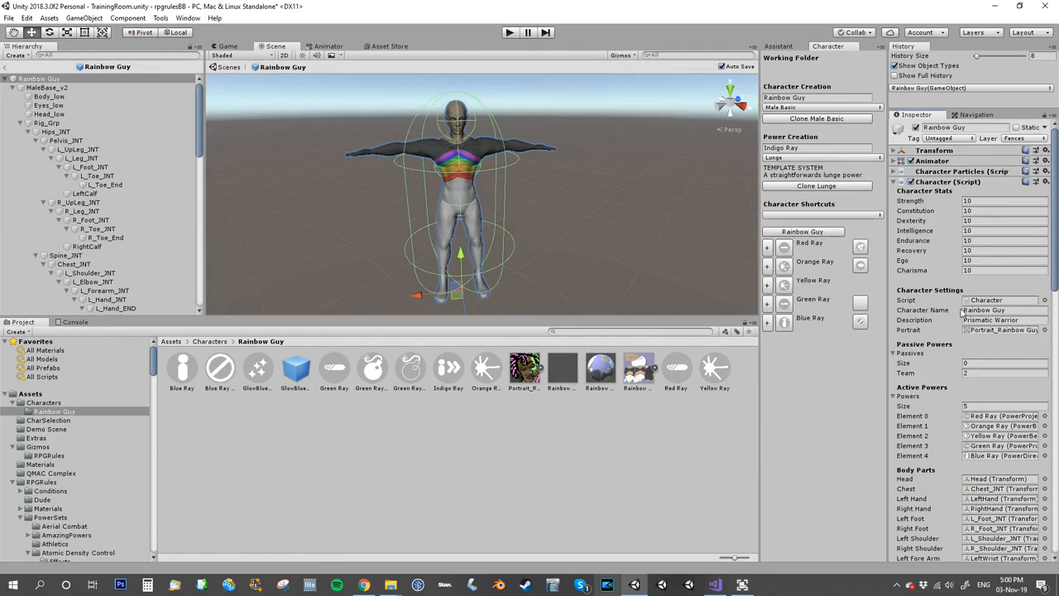
scroll(983, 328, down, 4)
click(983, 307)
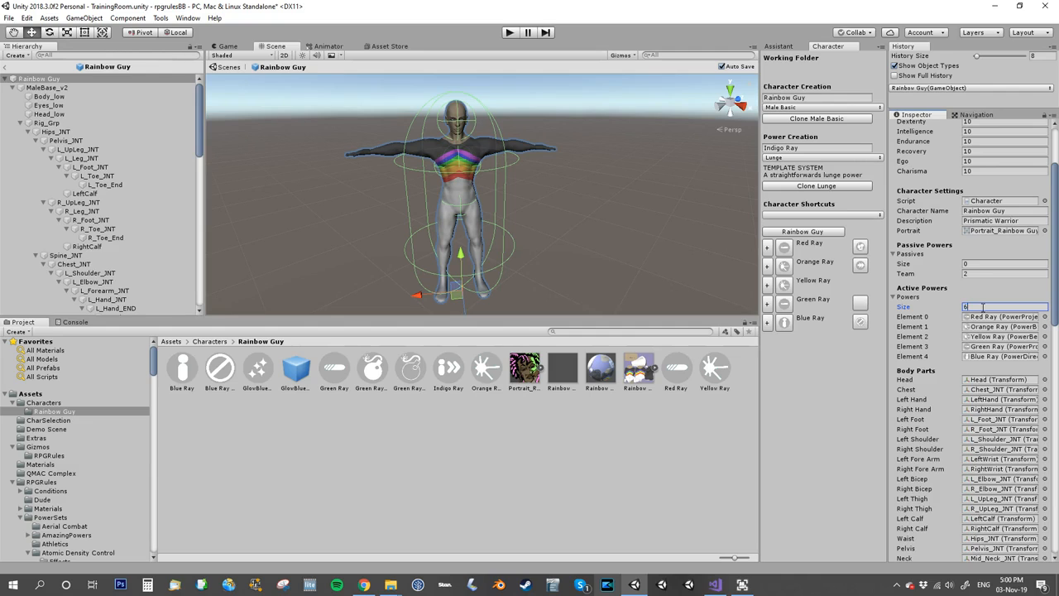
text(6)
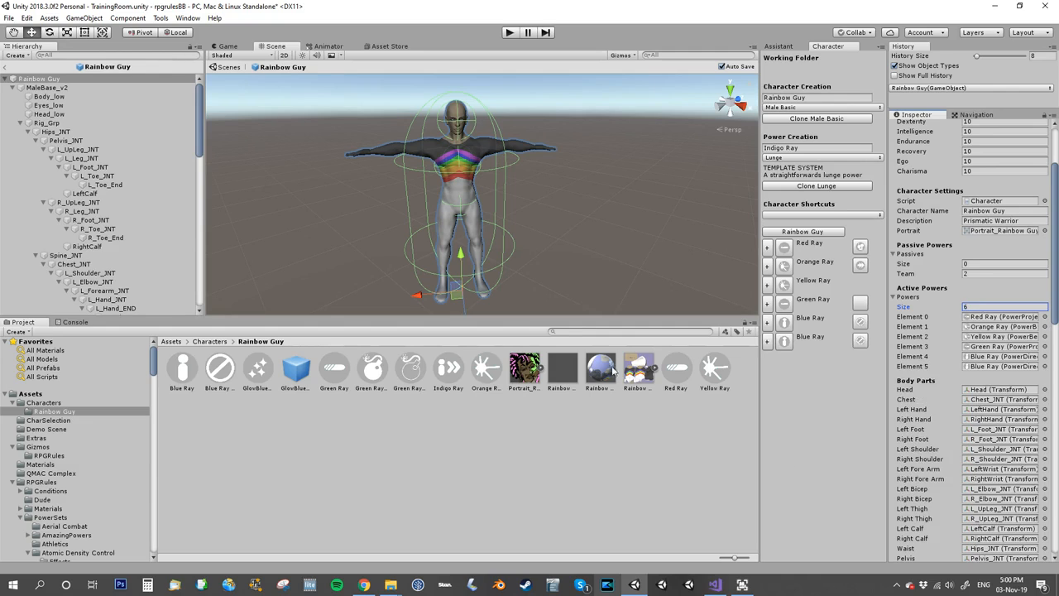
drag(448, 372, 985, 365)
Set the HUD tint of the Indigo Ray power to Mana.
click(453, 374)
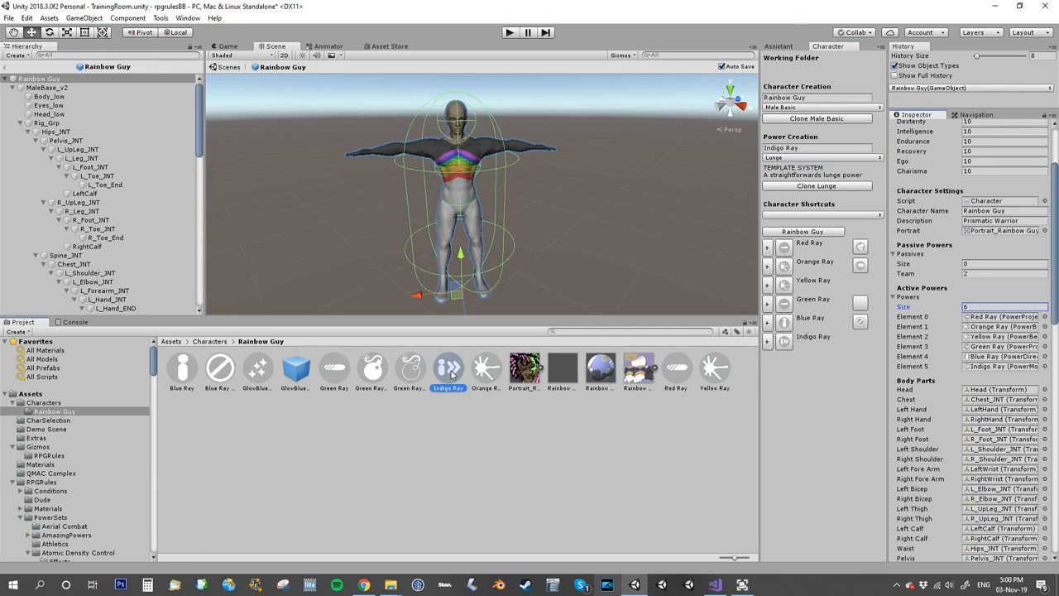
scroll(928, 218, up, 2)
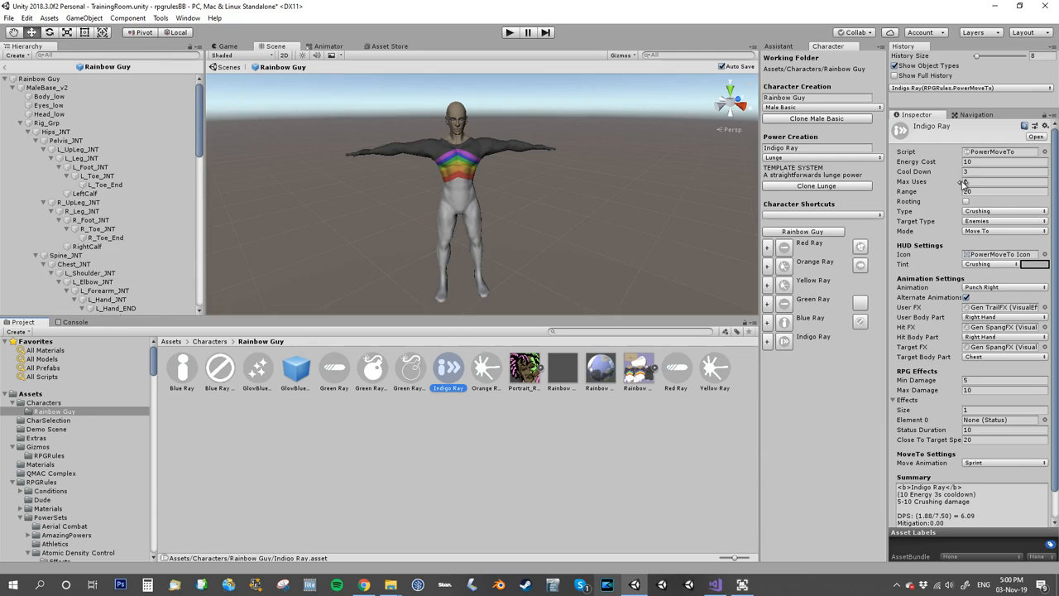
click(970, 265)
click(988, 288)
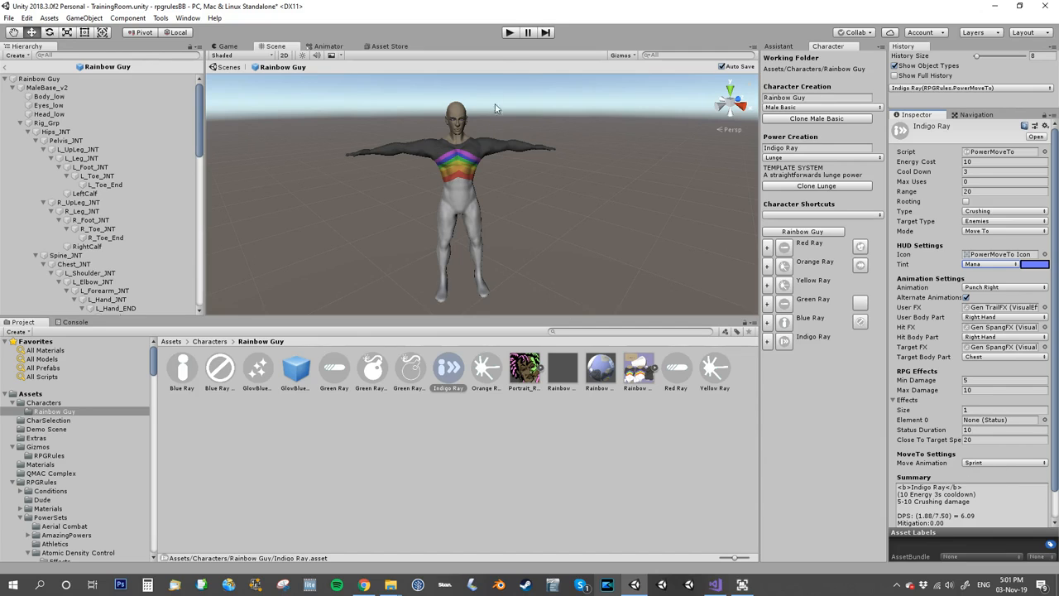
Run the game and test the Indigo Ray lunge on the Test Dummy, viewing the attack from another angle.
click(509, 33)
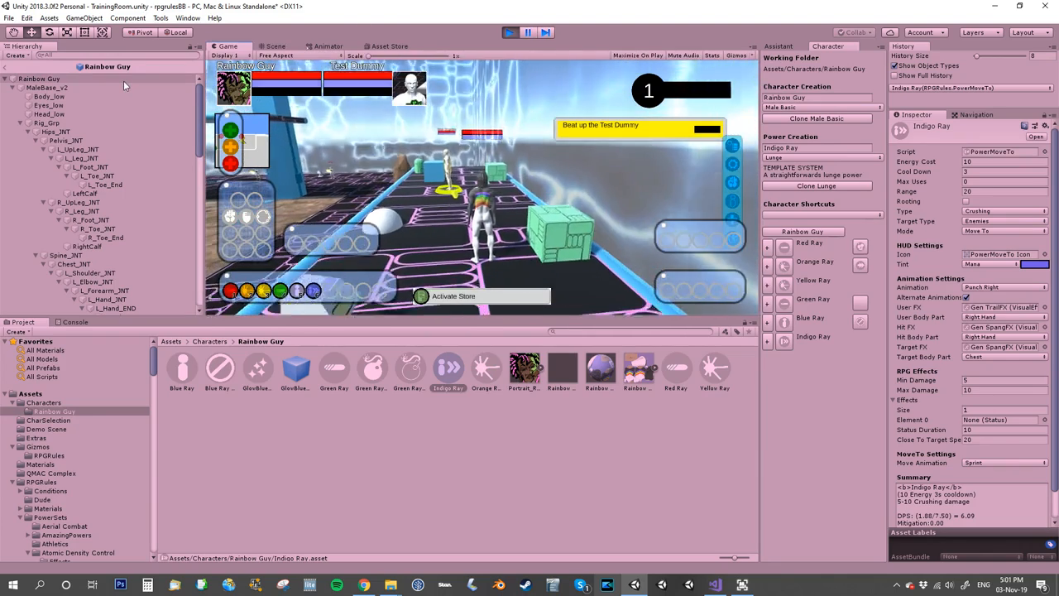
key(6)
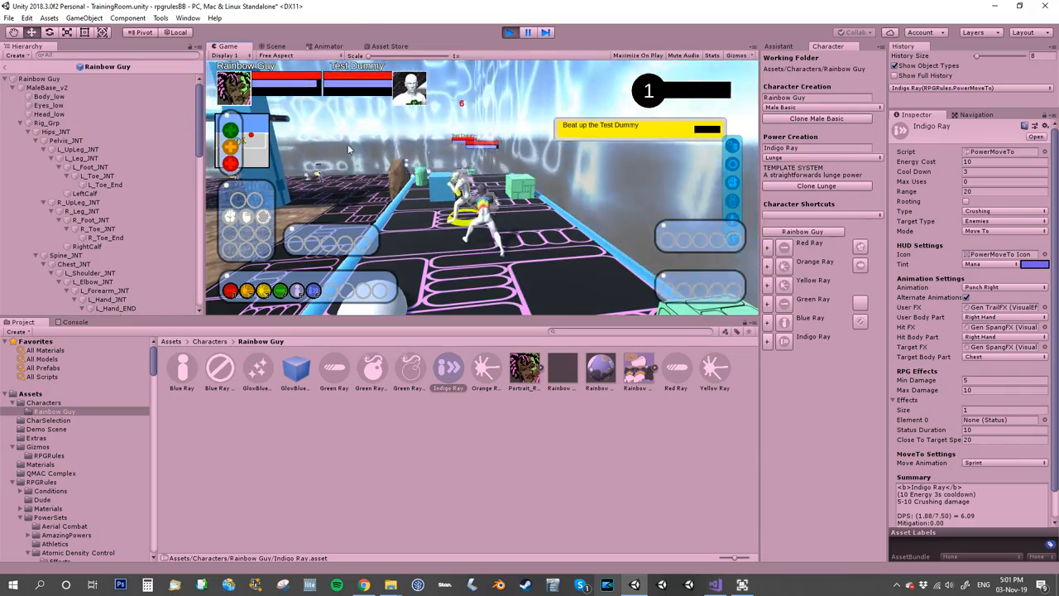
right_drag(347, 149, 496, 211)
key(w)
key(6)
right_drag(497, 210, 645, 257)
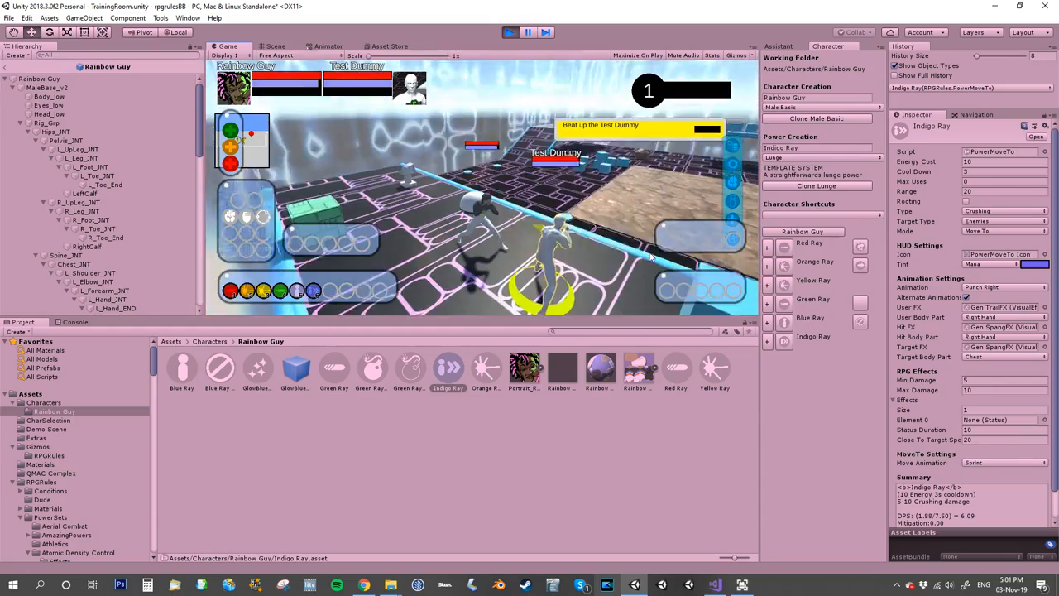
Move around the training room, trigger Indigo Ray several more times from different positions, and stop the game.
key(w)
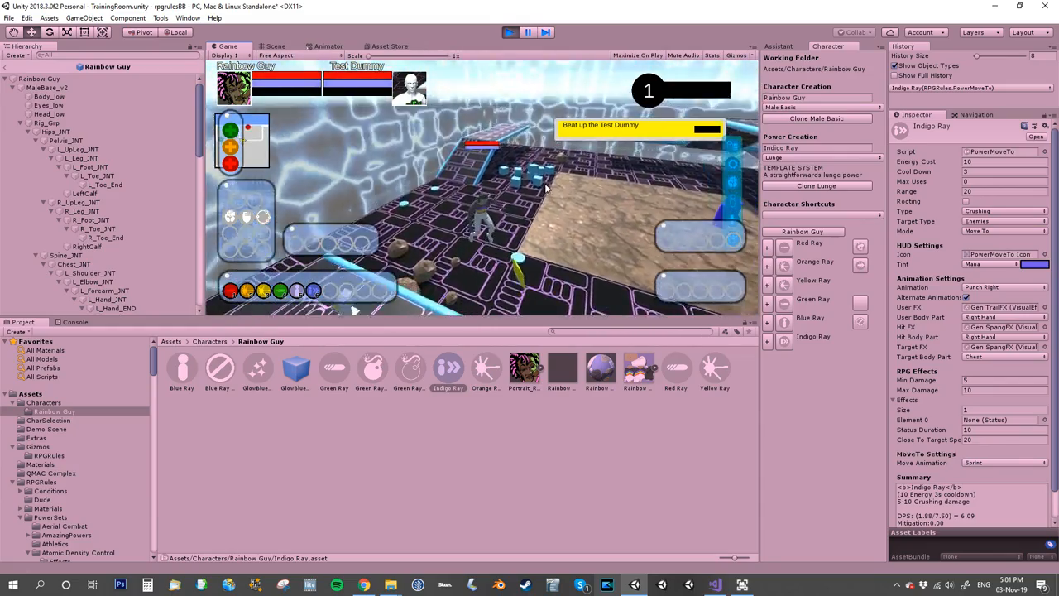
key(6)
right_drag(511, 225, 563, 191)
key(w)
click(543, 185)
key(6)
key(6)
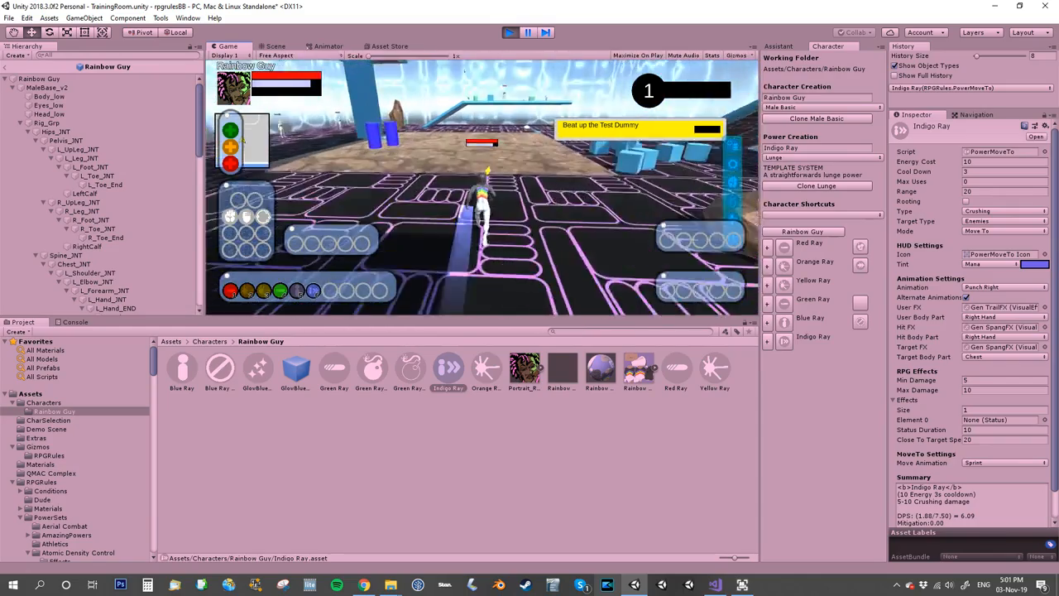
right_drag(537, 152, 695, 74)
key(6)
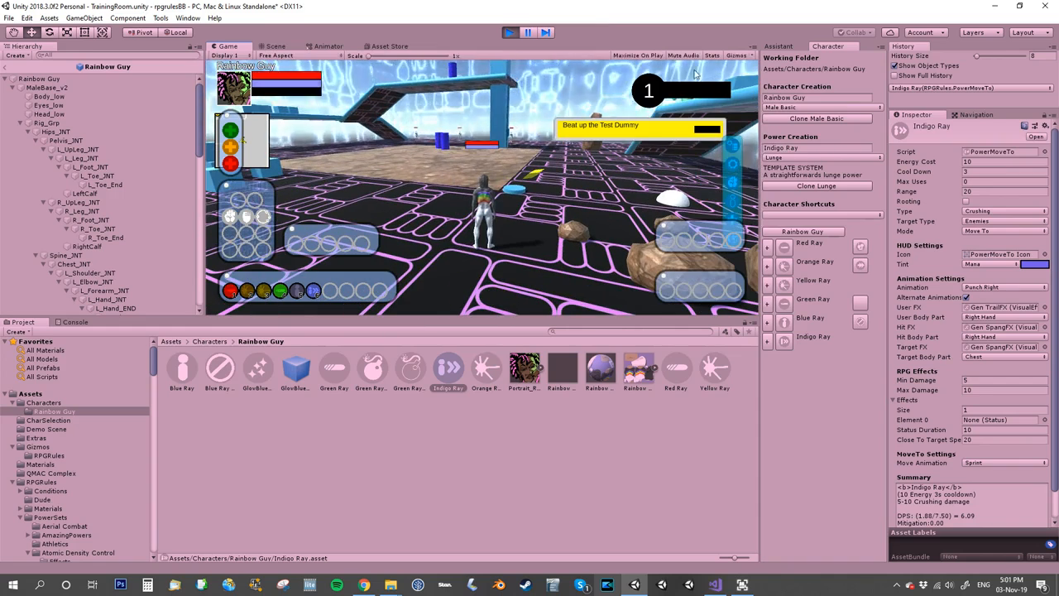
click(508, 32)
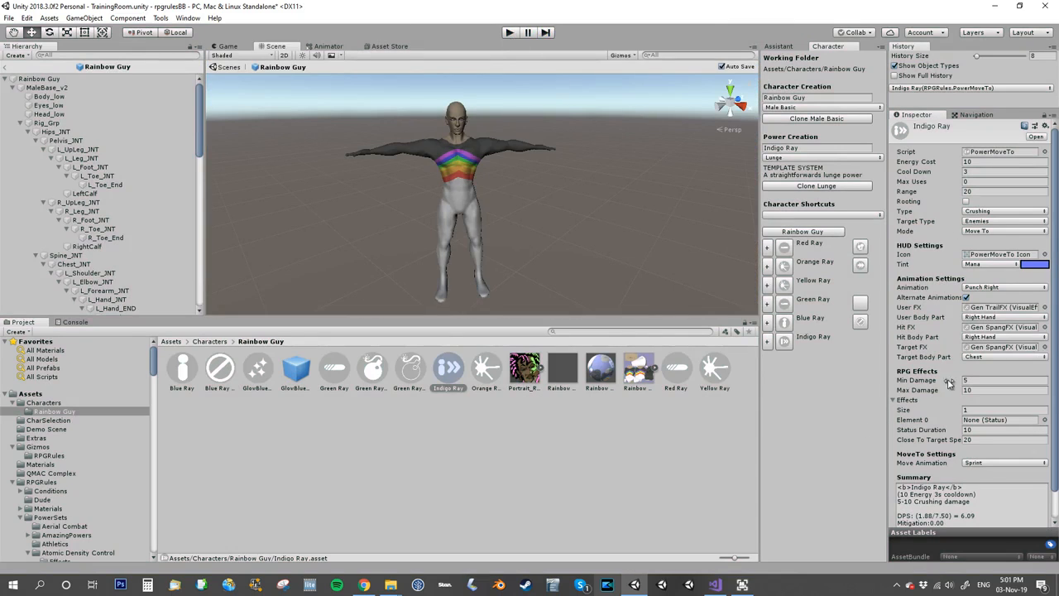
Raise the Assistant detail level to Intermediate and enable Teleport for the Indigo Ray power.
scroll(935, 384, down, 2)
click(778, 46)
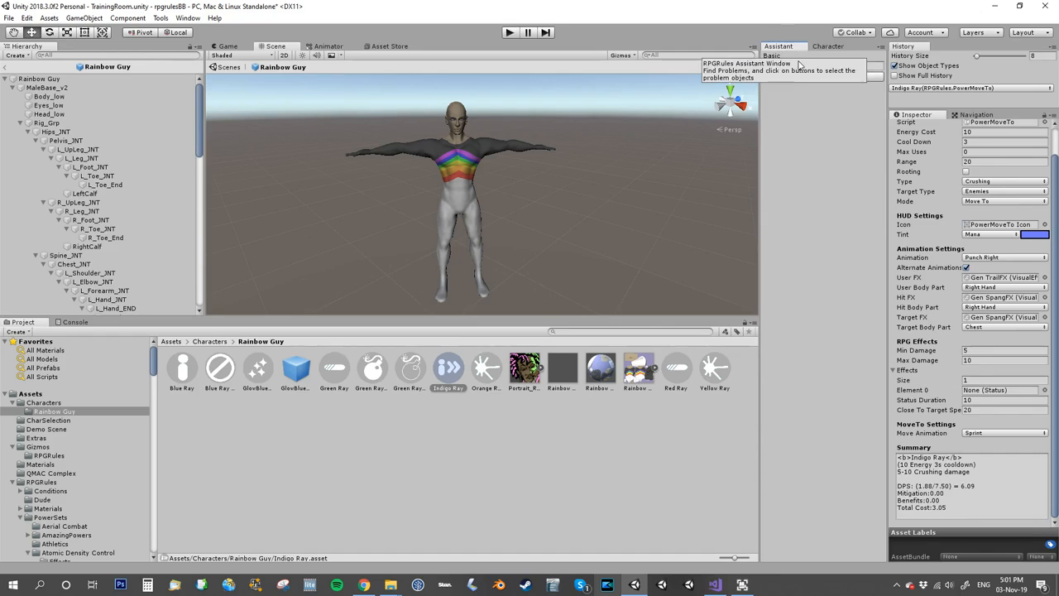
click(808, 66)
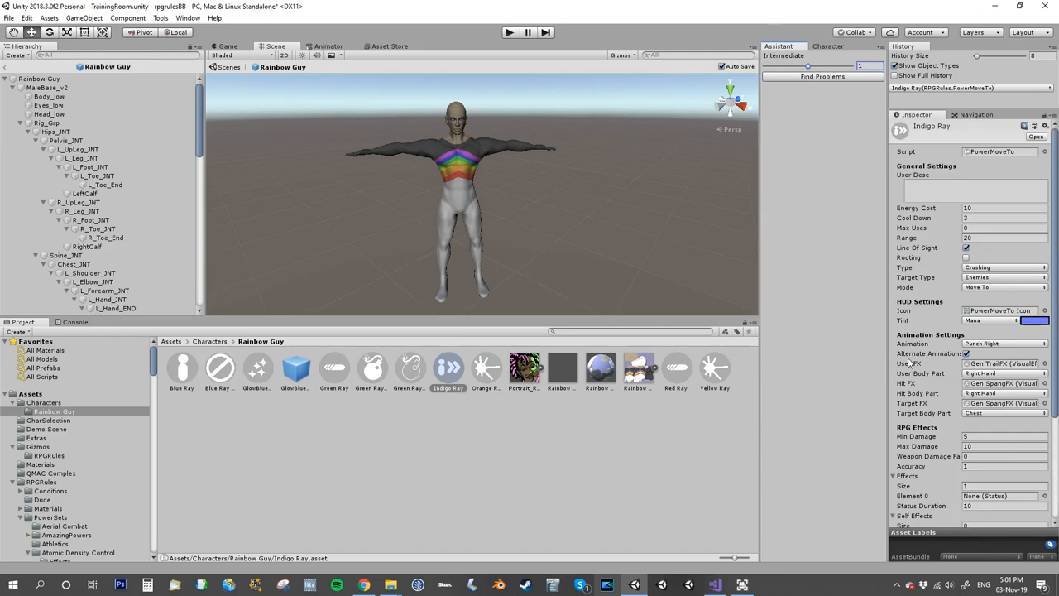
scroll(936, 318, down, 10)
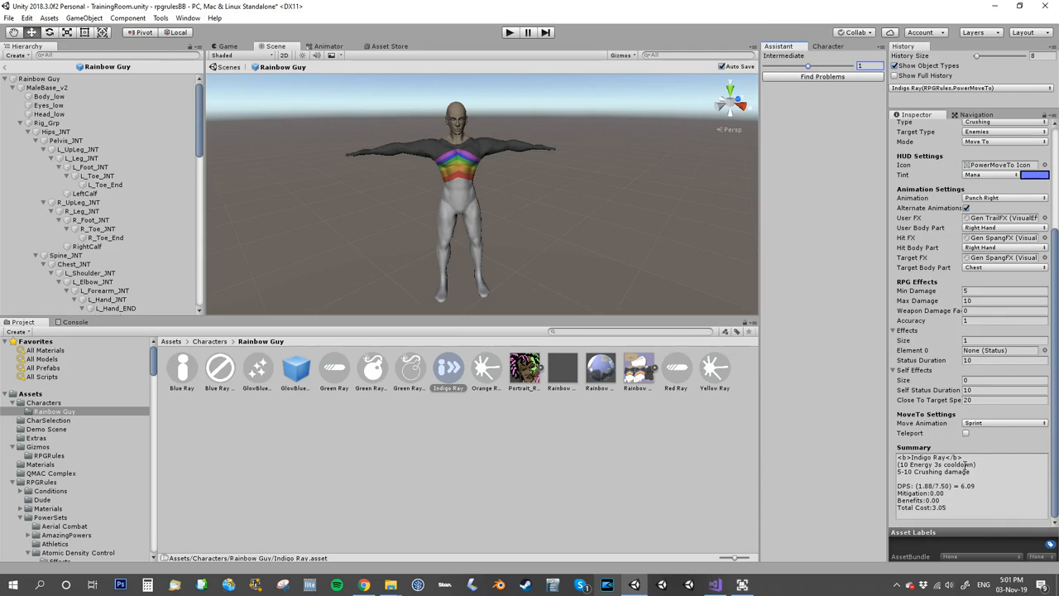
click(966, 434)
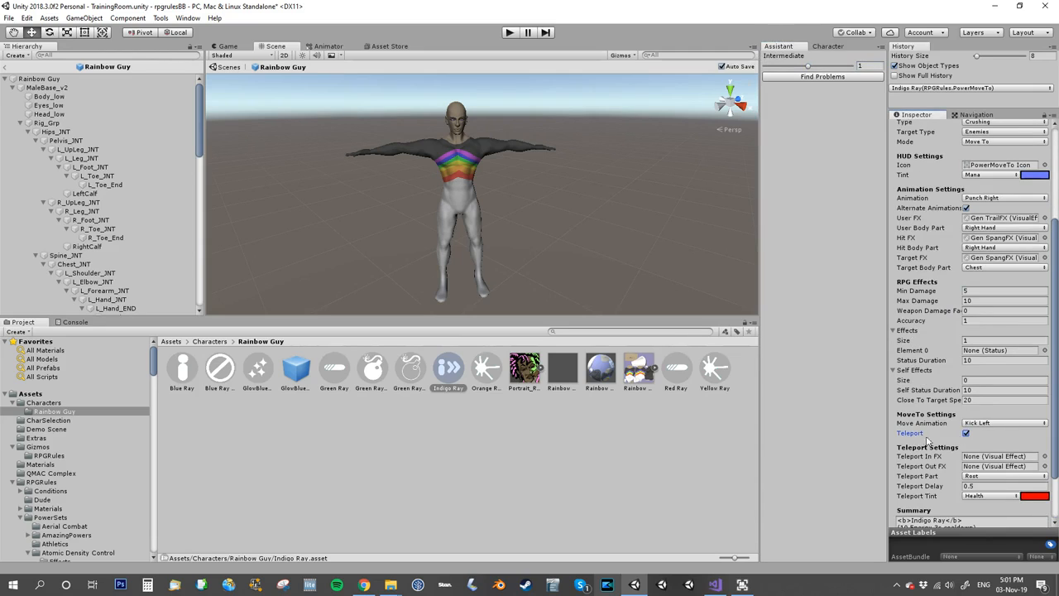
Set Indigo Ray's Move Animation to Punch Left and its Teleport Part to Chest.
click(982, 425)
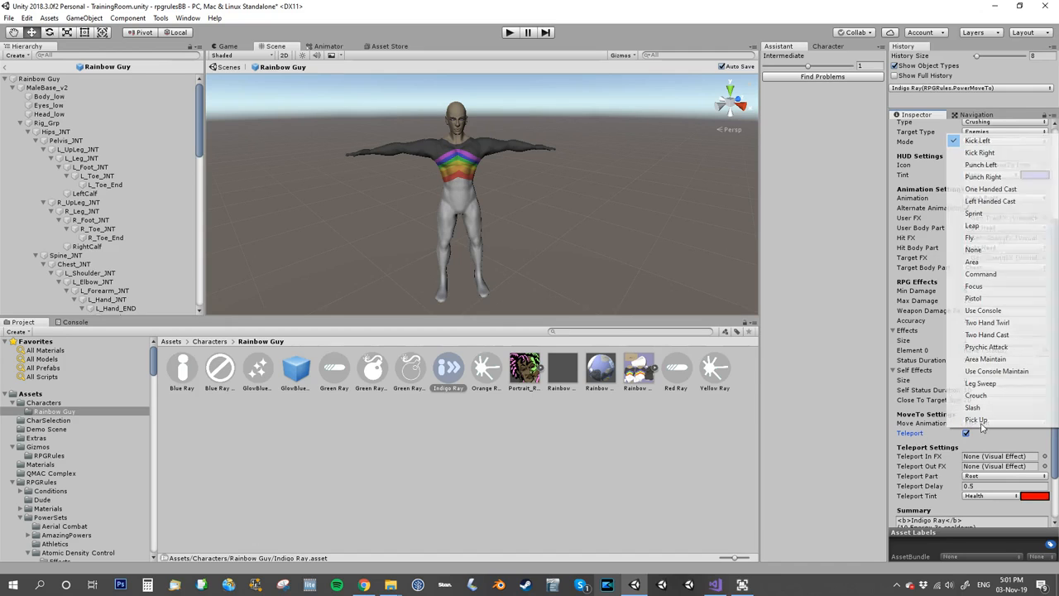
click(973, 166)
scroll(913, 427, down, 4)
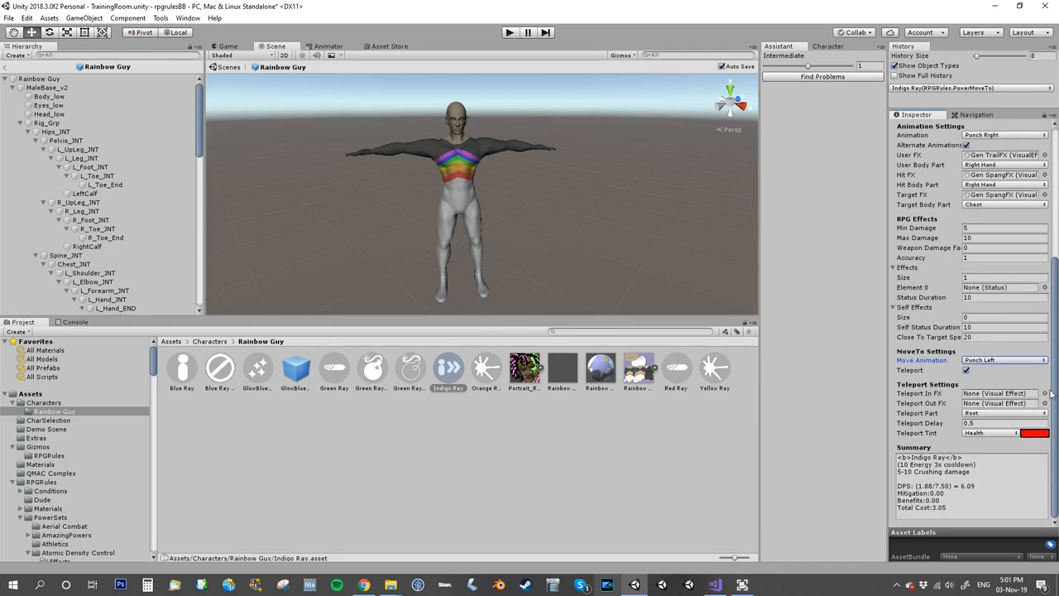
click(985, 413)
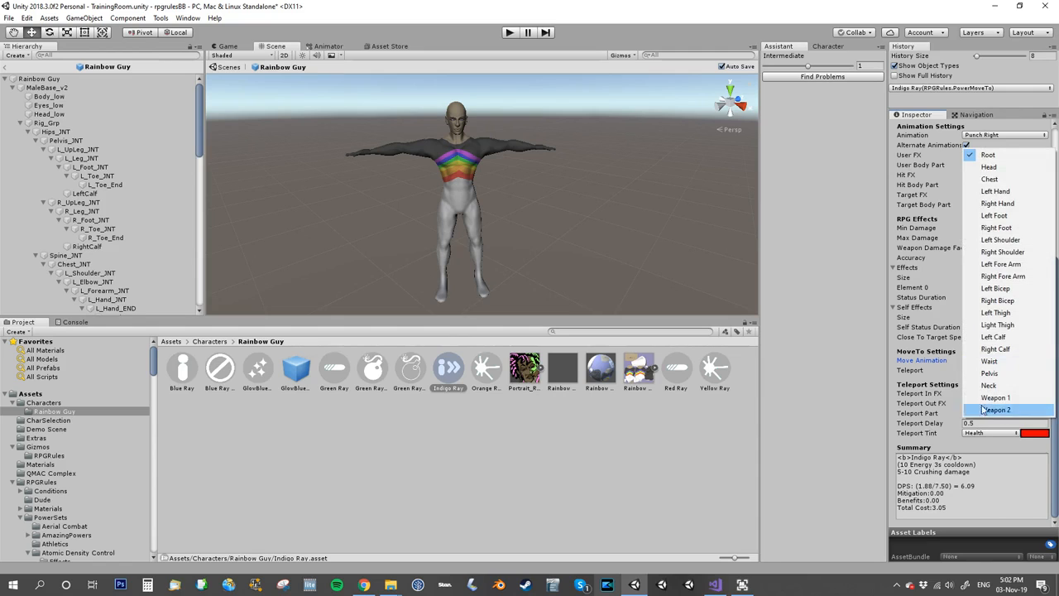
click(990, 178)
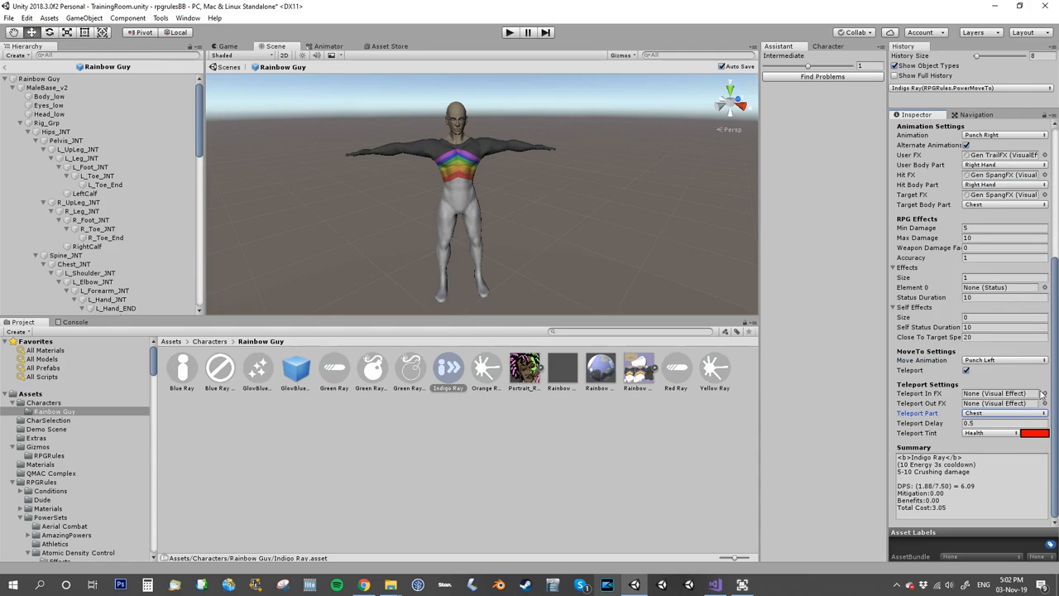
Assign RippleFX as both the Teleport In FX and the Teleport Out FX of Indigo Ray.
click(1045, 394)
text(ri)
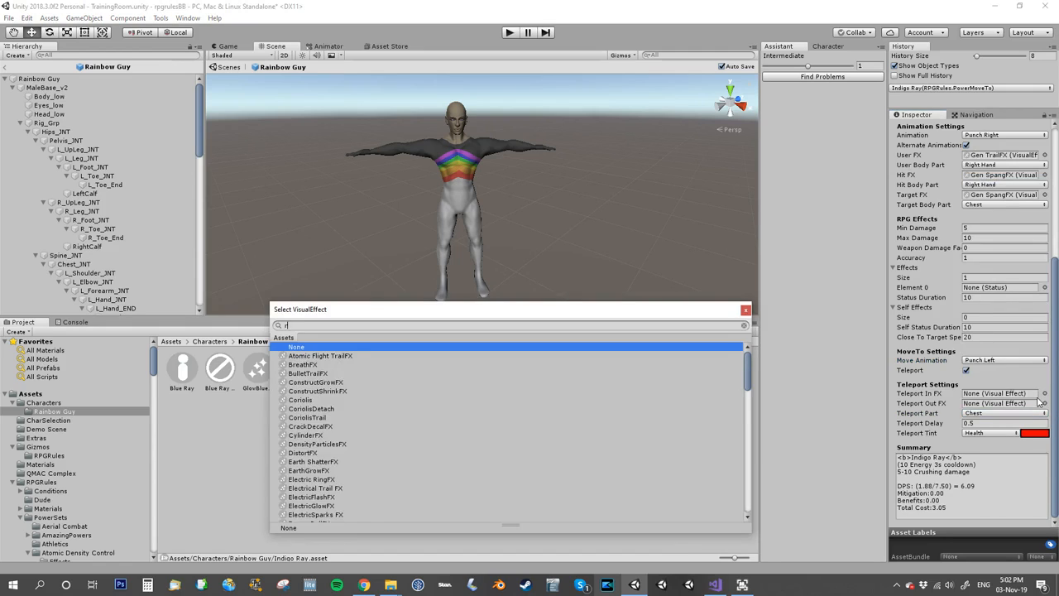
text(pp)
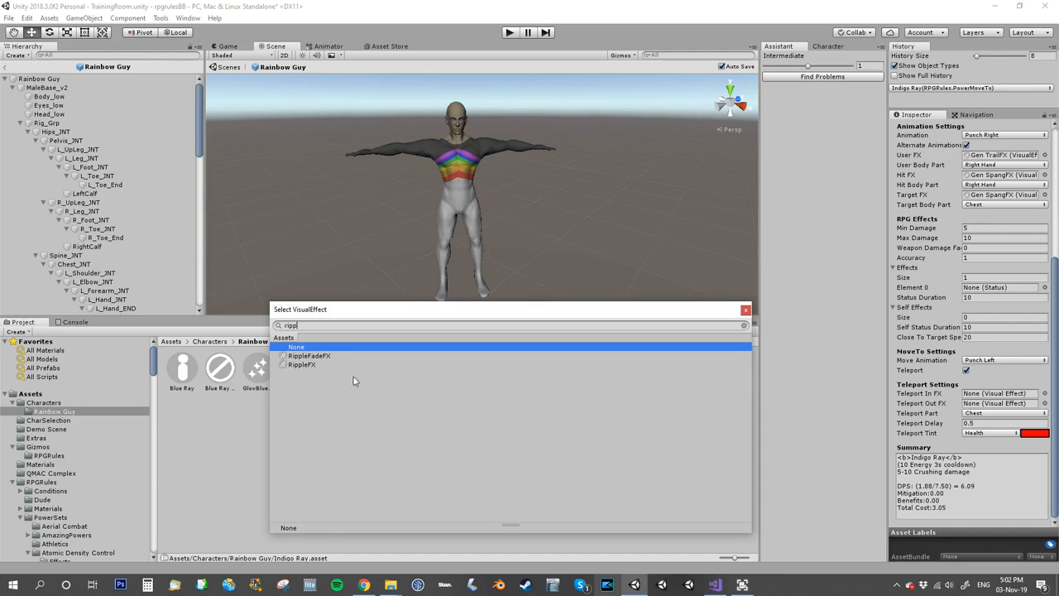
double_click(306, 365)
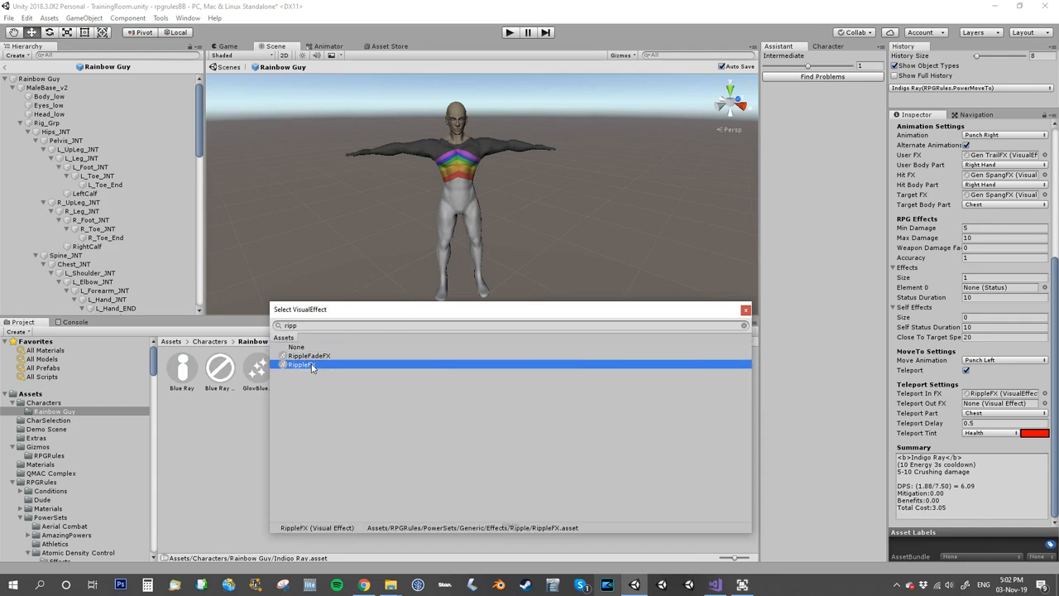
click(1045, 403)
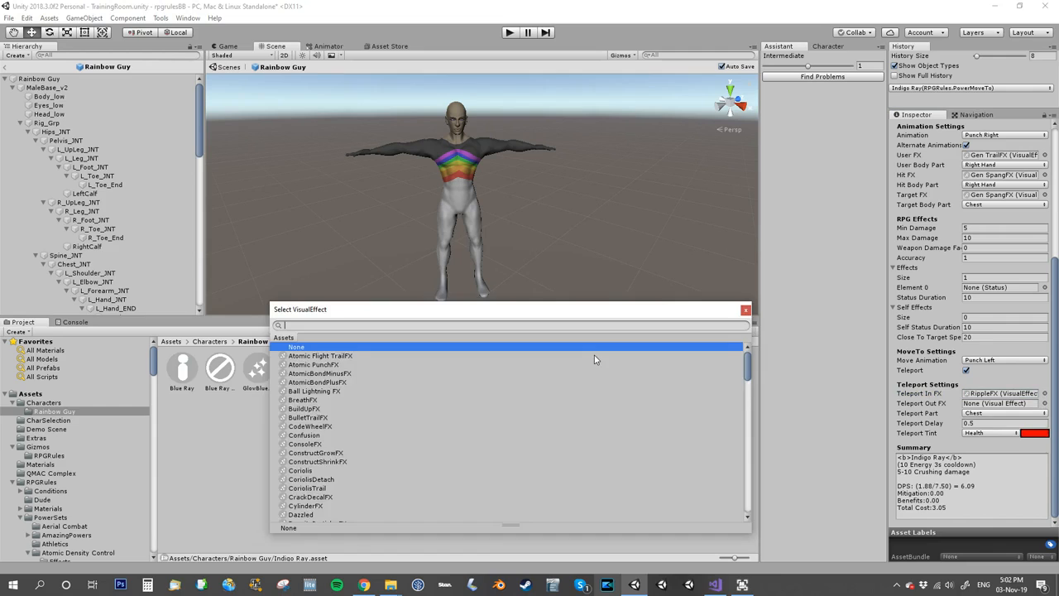
text(rippl)
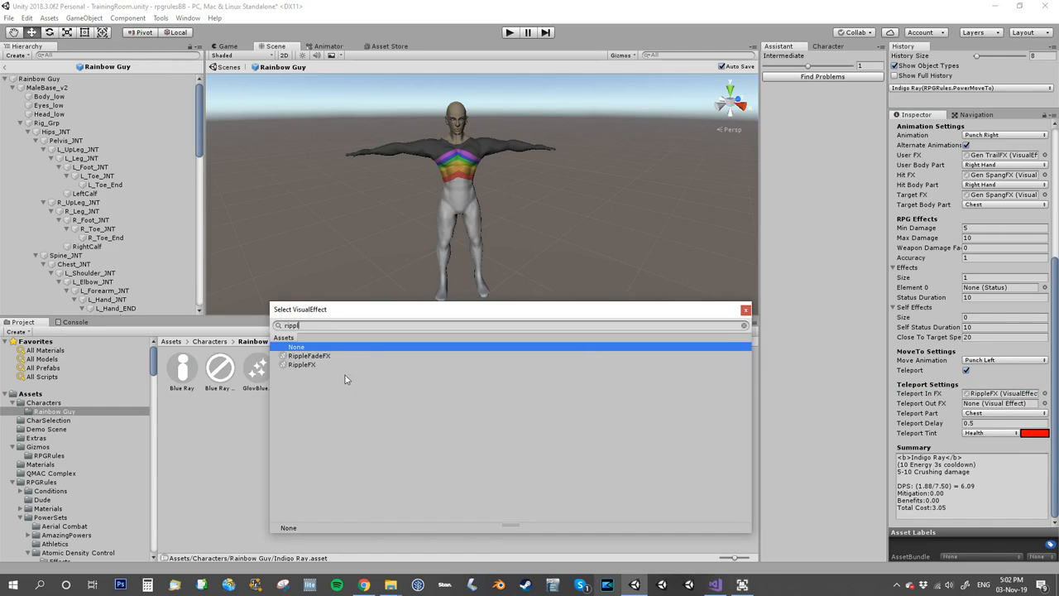
double_click(327, 364)
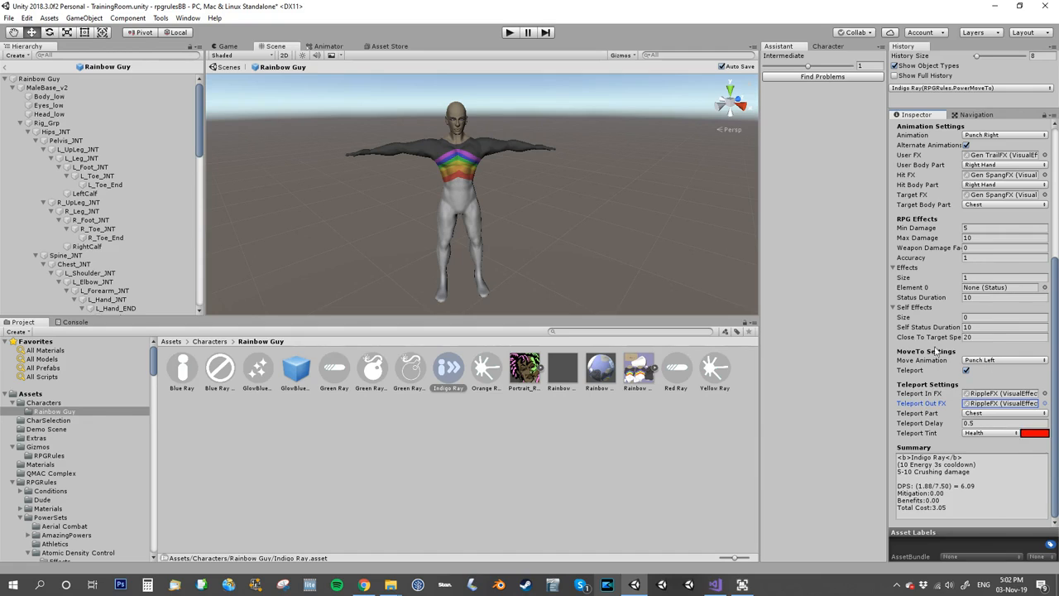
Run the game and test Indigo Ray's teleport attack on the Test Dummy, turning the camera between uses.
click(509, 32)
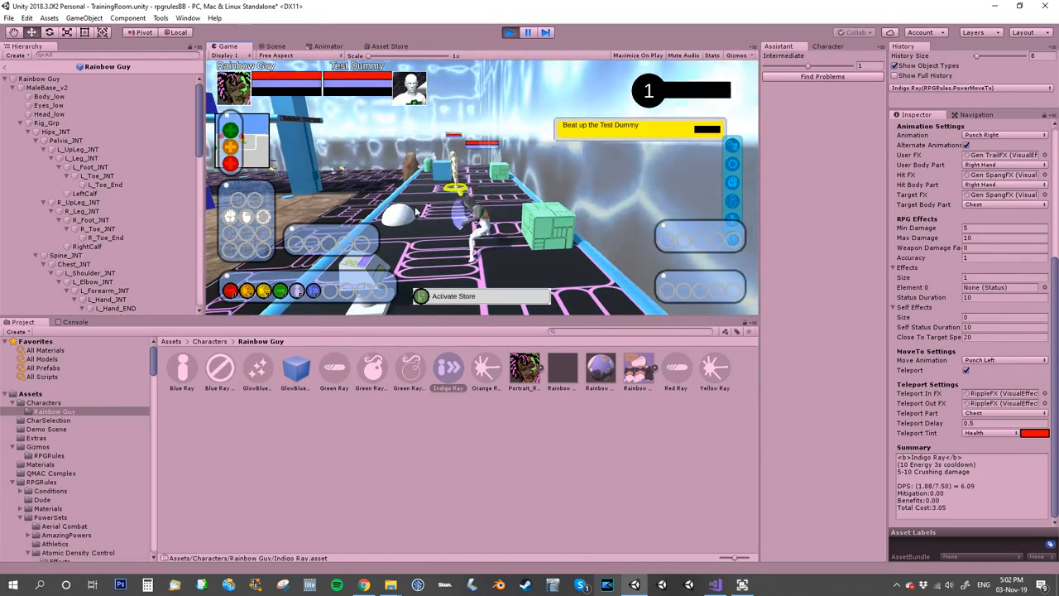
key(6)
right_drag(440, 221, 572, 114)
key(6)
click(511, 253)
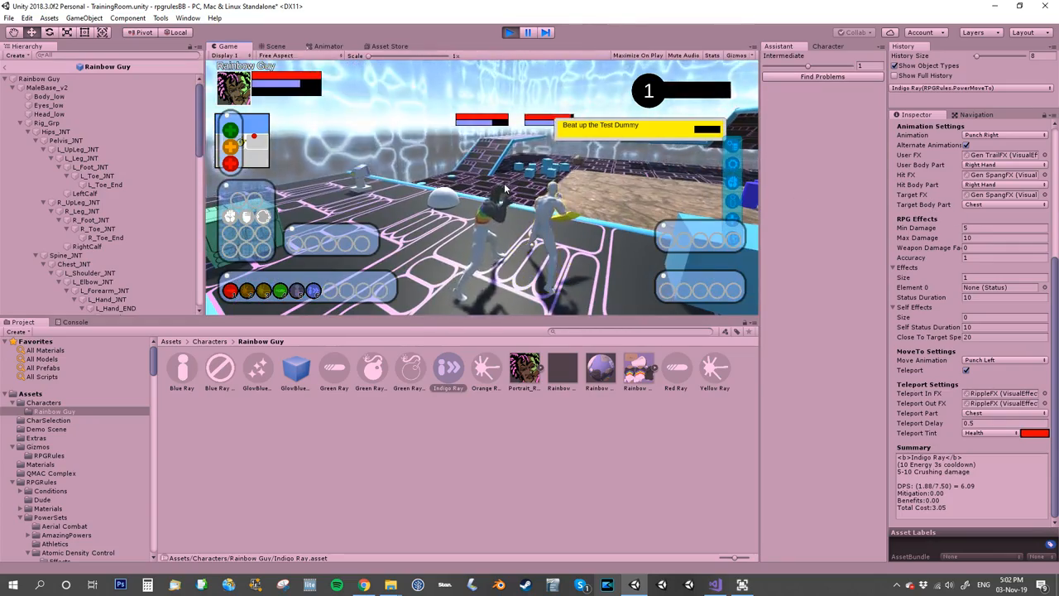
Trigger the Indigo Ray teleport repeatedly from different positions and camera angles, fire Red Ray once, and stop the game.
key(6)
right_drag(494, 192, 851, 202)
key(6)
right_drag(457, 173, 146, 159)
key(6)
drag(148, 165, 156, 166)
right_drag(156, 166, 188, 175)
key(6)
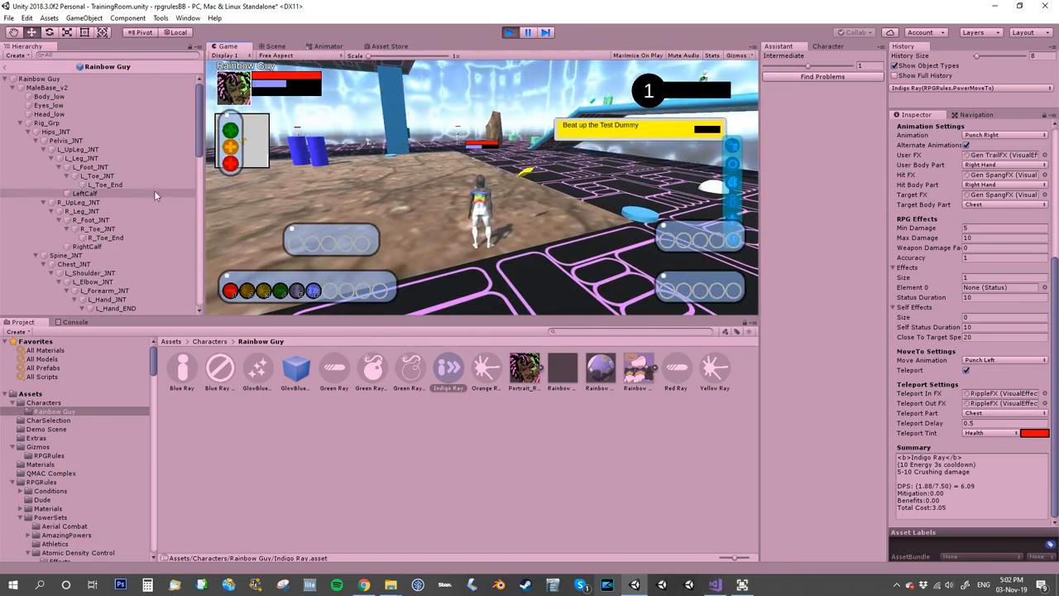
key(6)
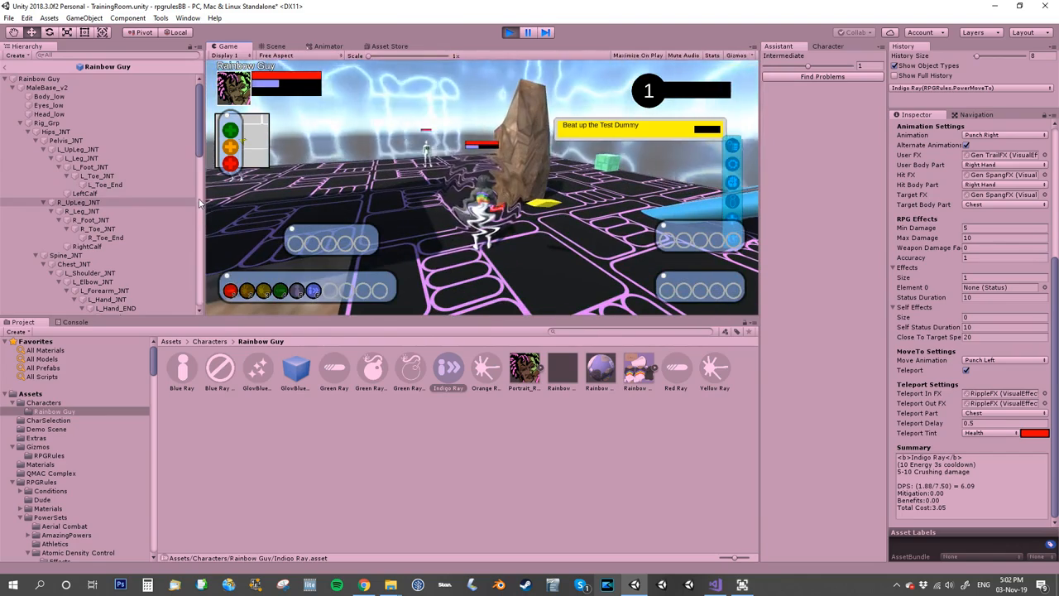
key(1)
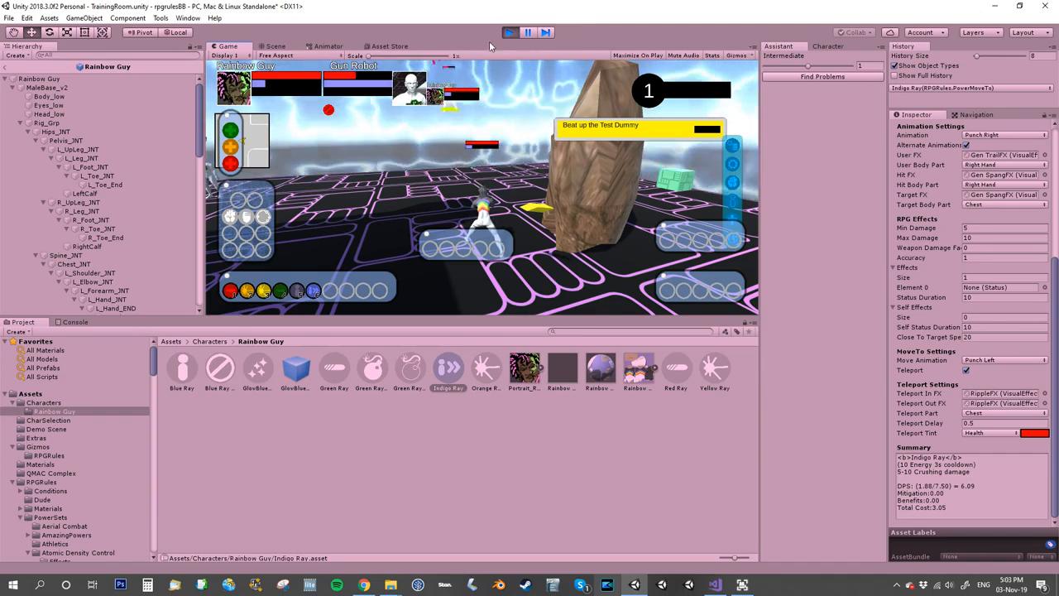
click(509, 32)
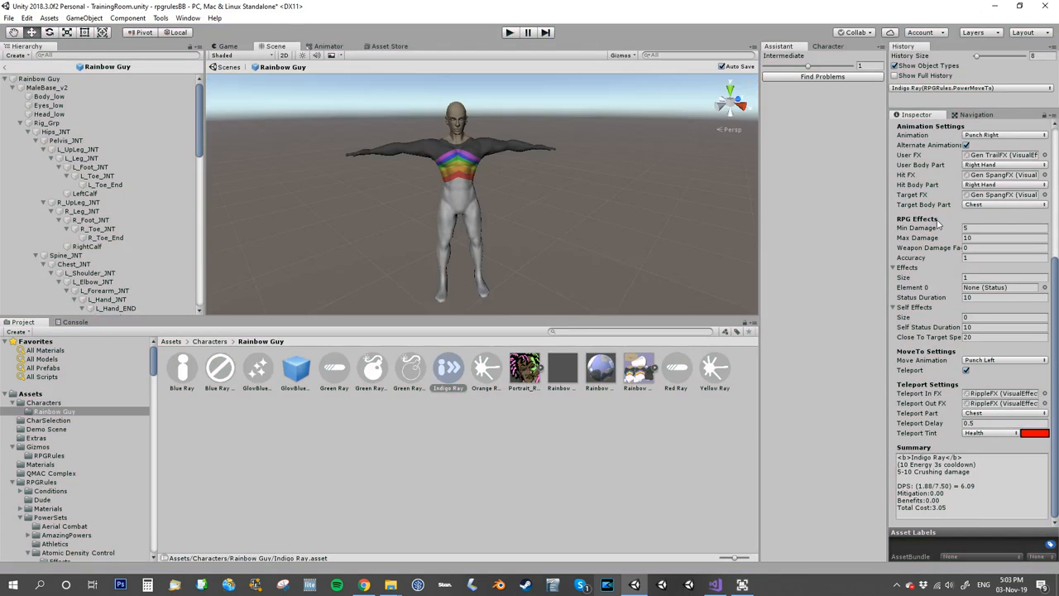
scroll(938, 222, up, 5)
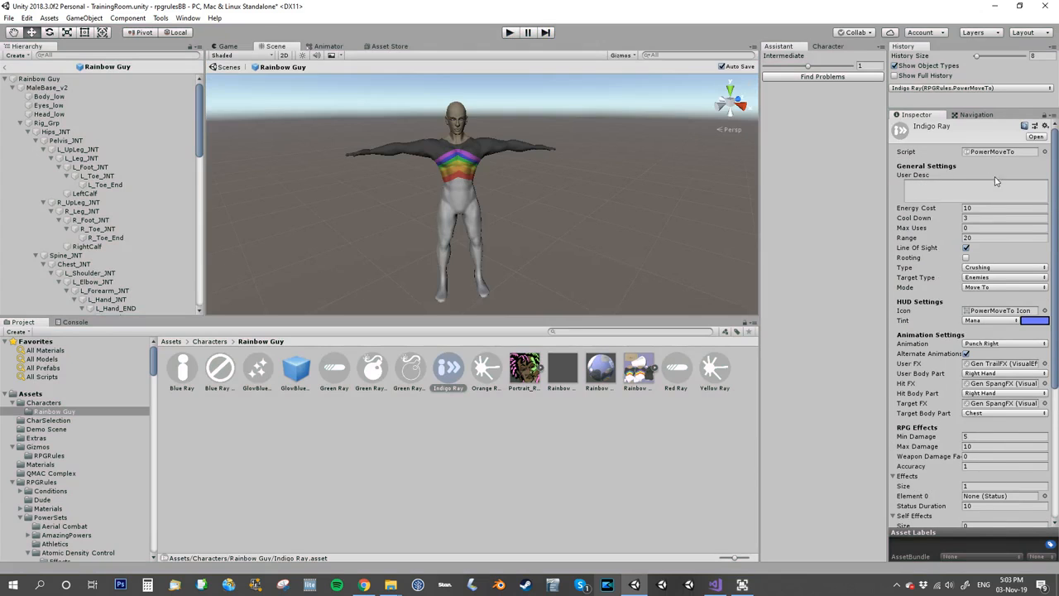
scroll(923, 318, down, 6)
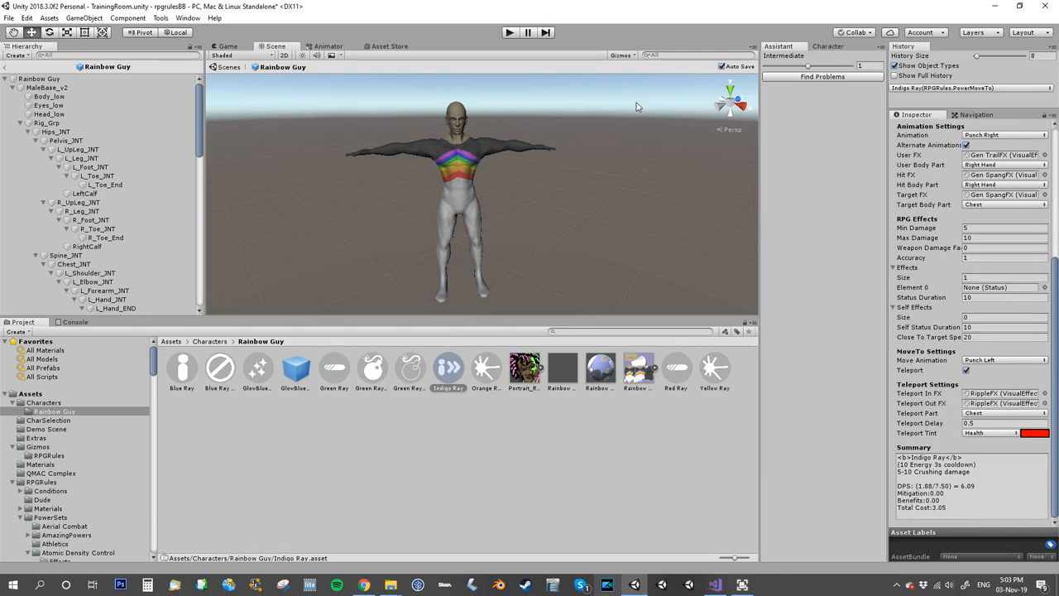
Create a power named Violet Ray for Rainbow Guy by cloning the Self Toggle template, and select the new power asset.
click(826, 47)
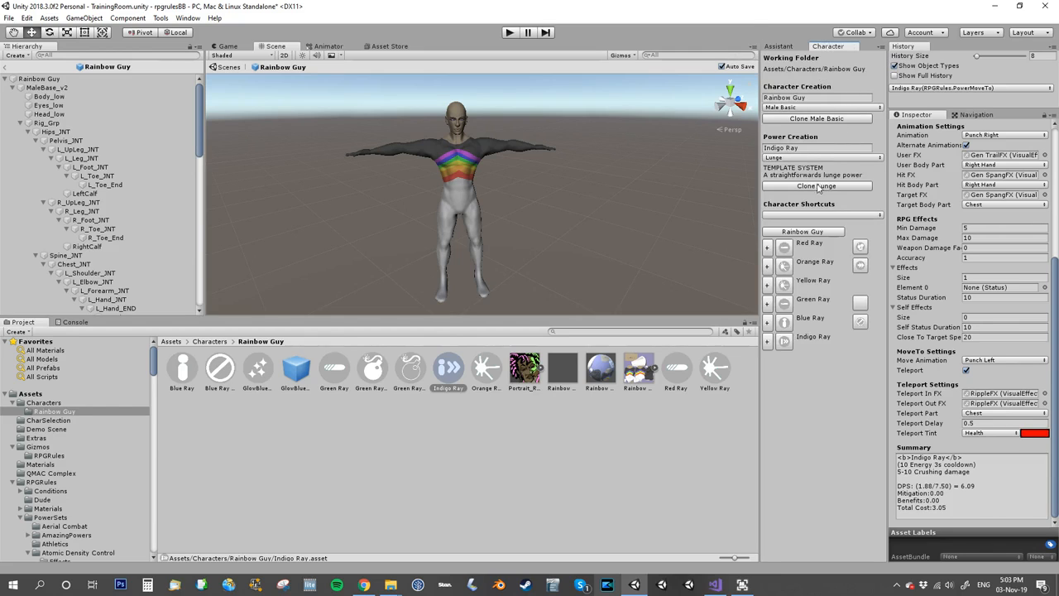
click(811, 149)
key(BackSpace)
text(V)
click(802, 158)
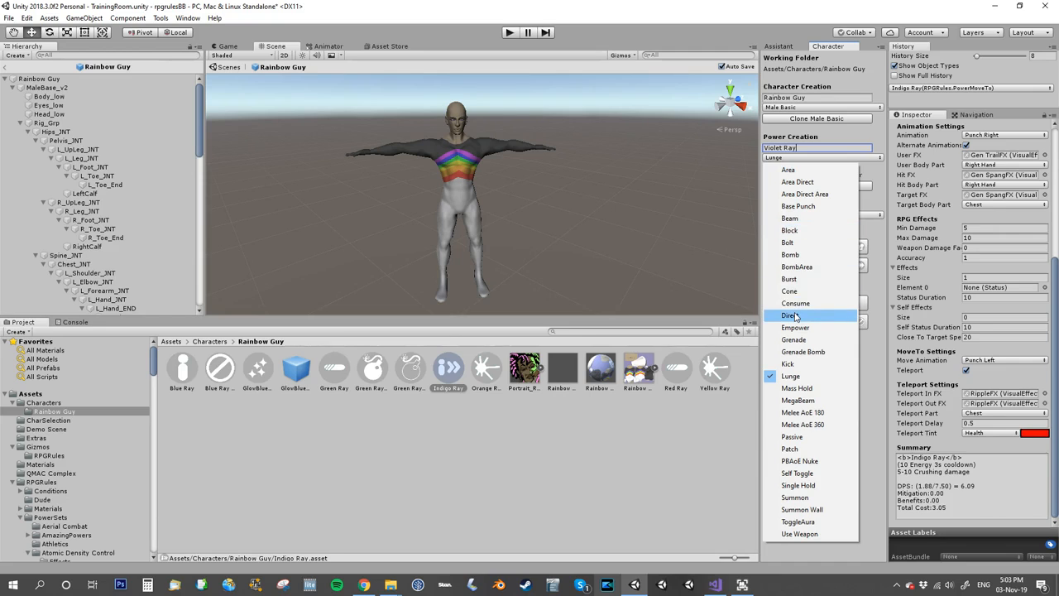
click(799, 474)
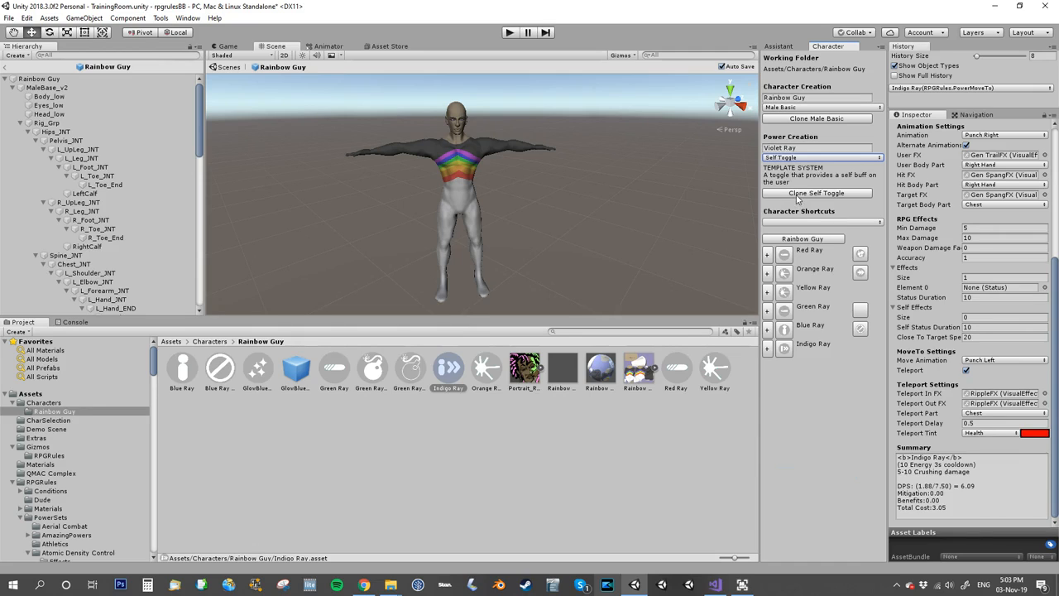
click(798, 195)
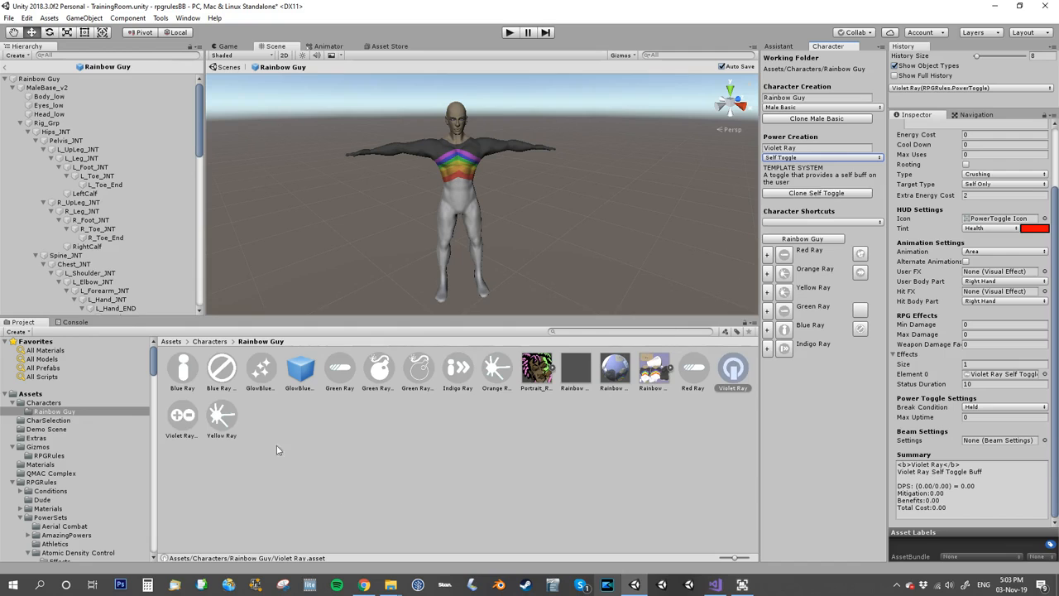
click(735, 369)
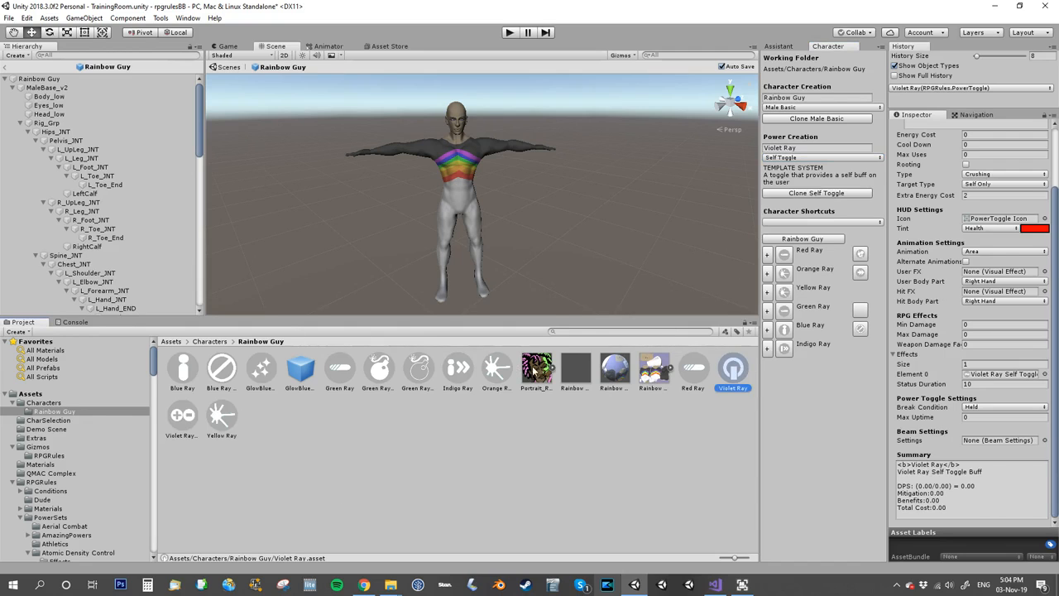
Open the Rainbow Guy prefab, increase its Powers size to 7 and assign Violet Ray as Element 6.
click(579, 376)
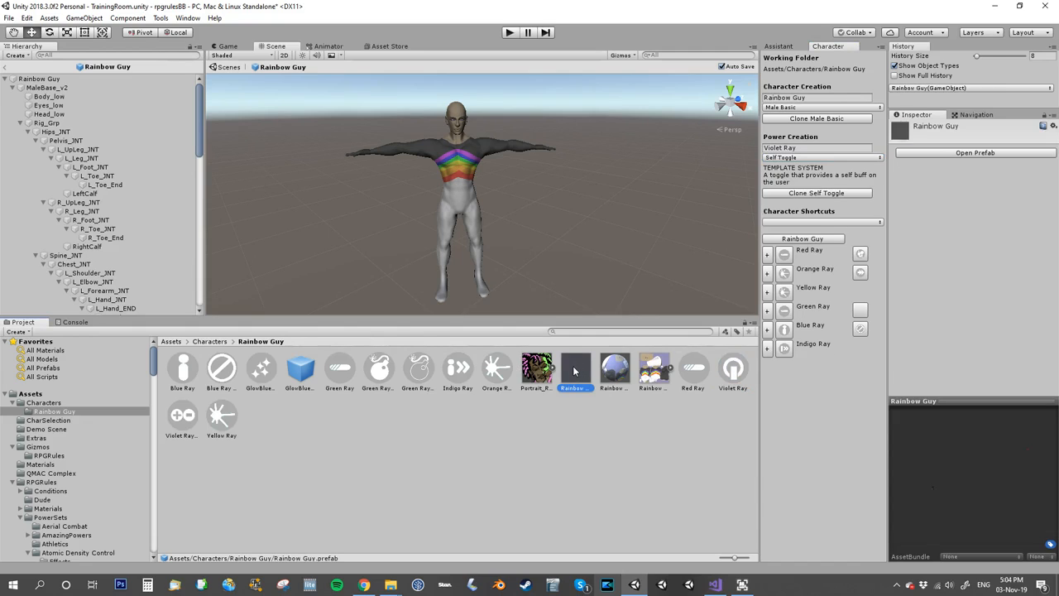
click(928, 154)
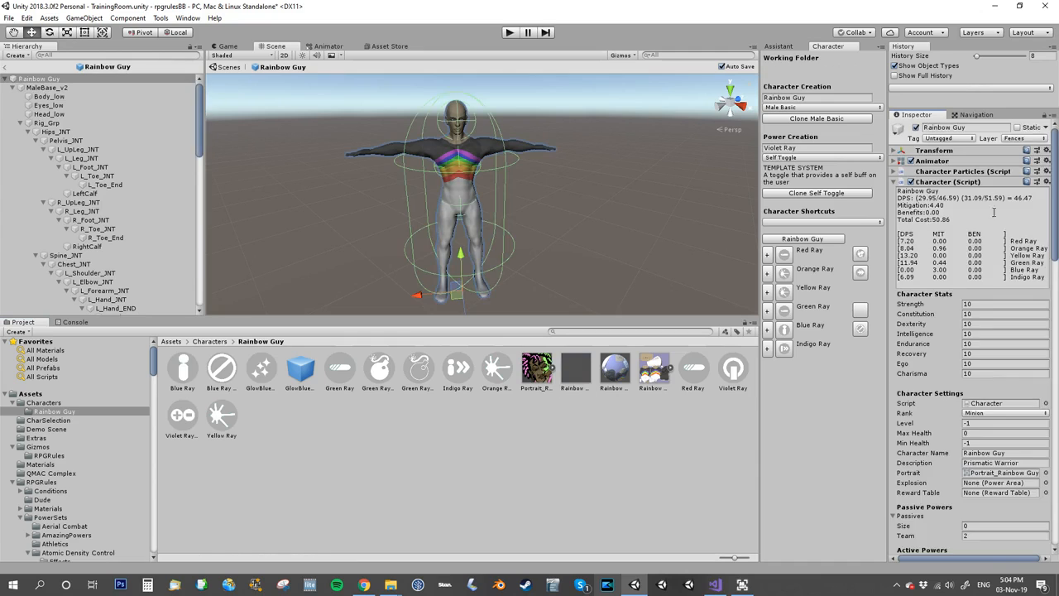
scroll(983, 402, down, 5)
scroll(983, 405, down, 3)
click(971, 402)
text(7)
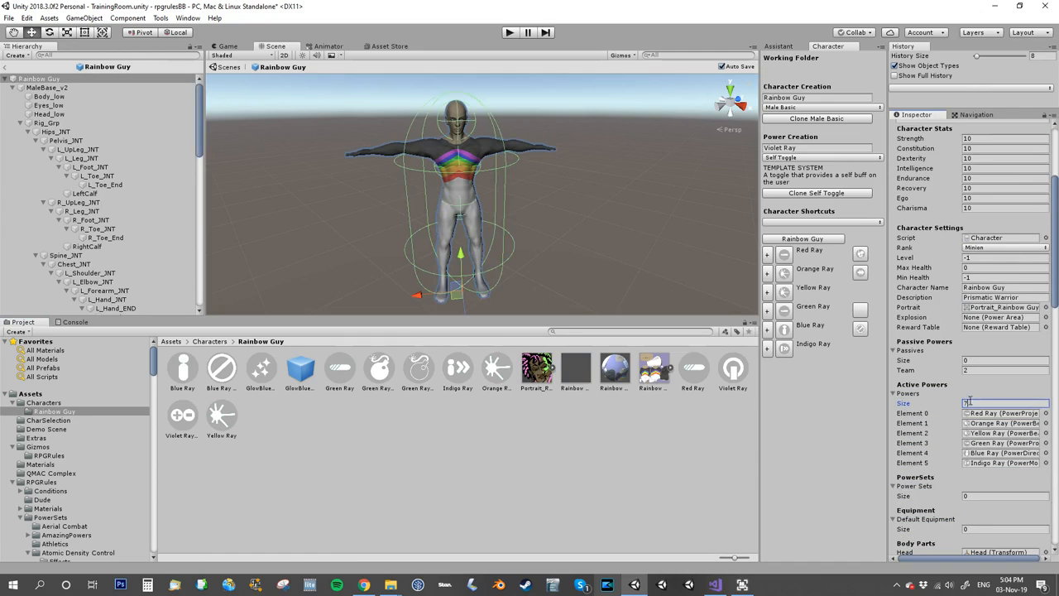
key(Return)
scroll(969, 444, down, 2)
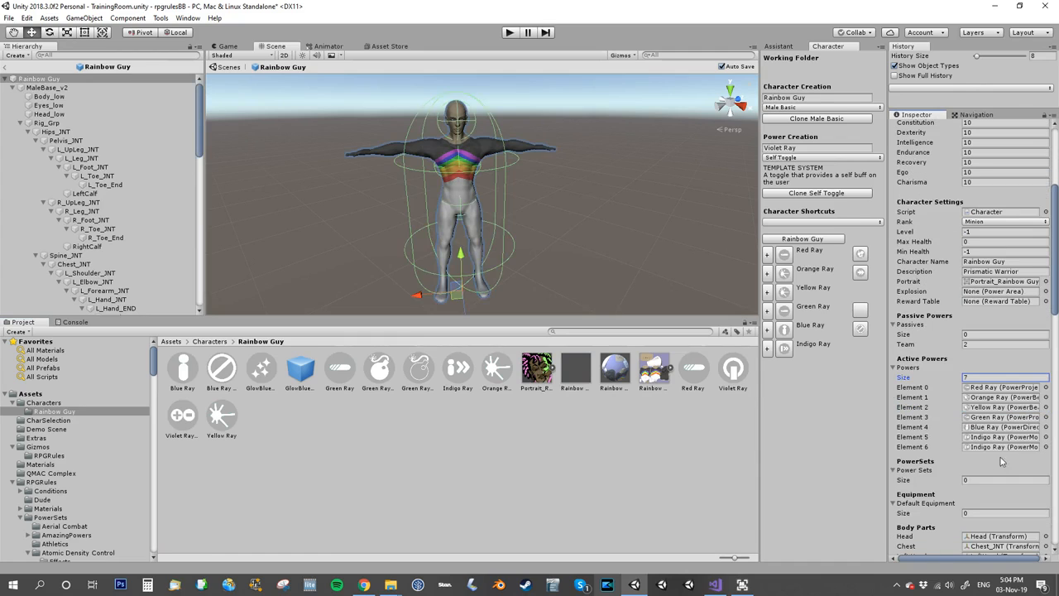
drag(735, 375, 988, 447)
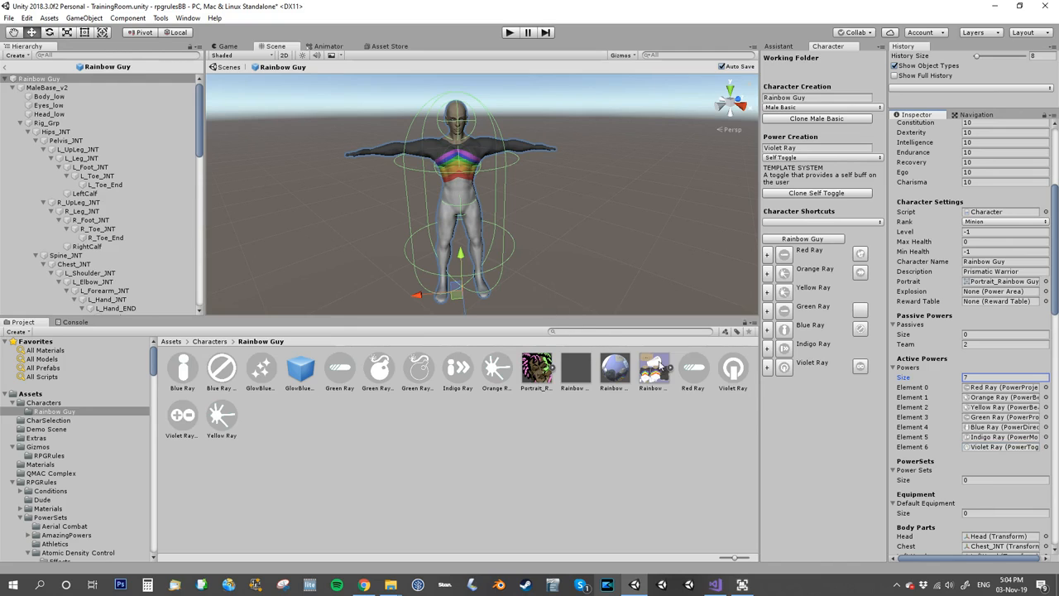
Set the HUD tint to Negative on both the Violet Ray power and its Self Toggle Buff asset.
click(735, 370)
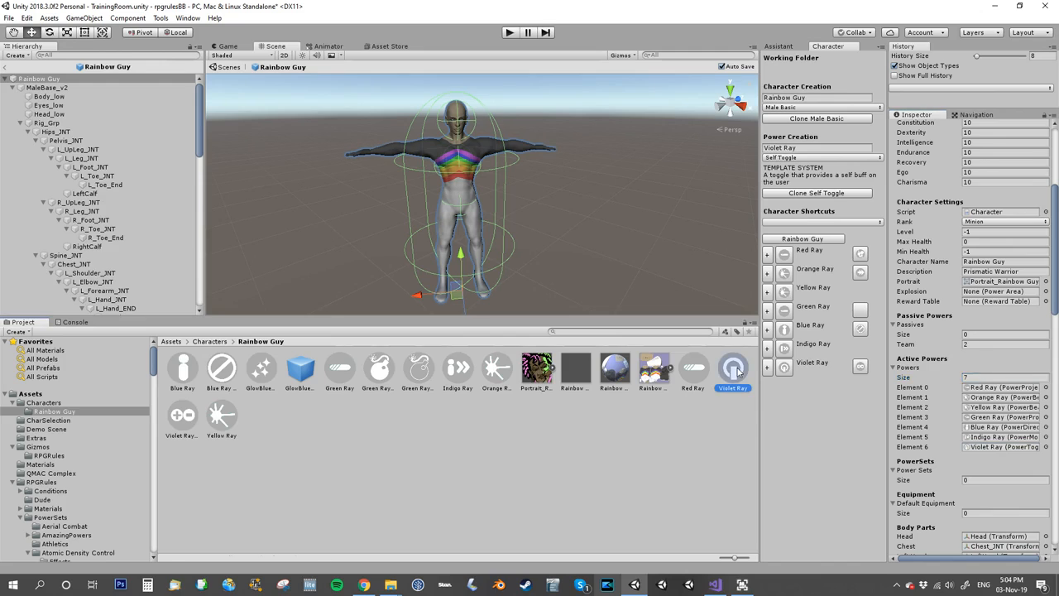
click(182, 416)
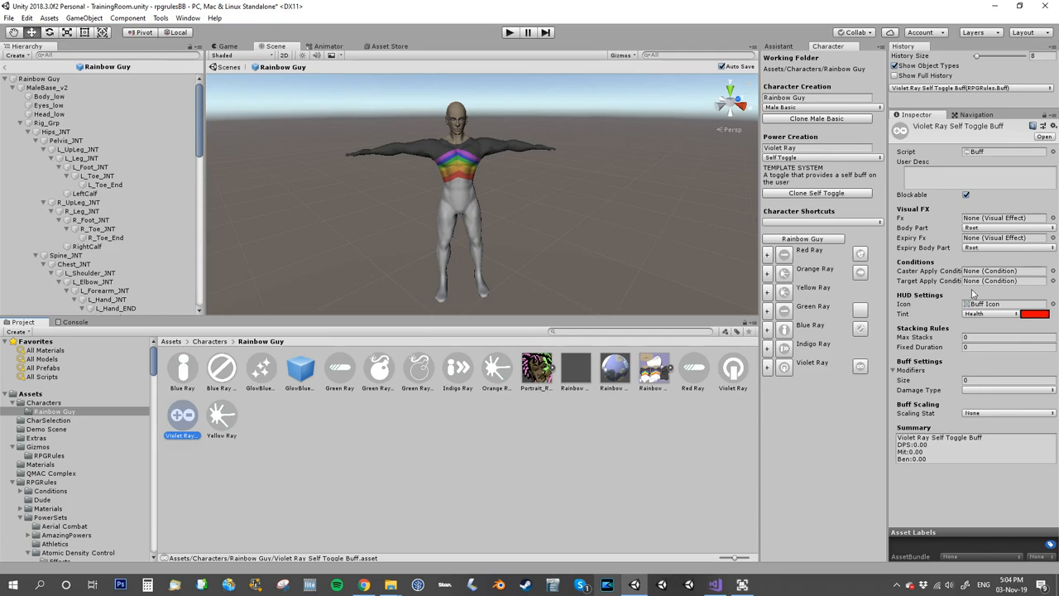
click(733, 370)
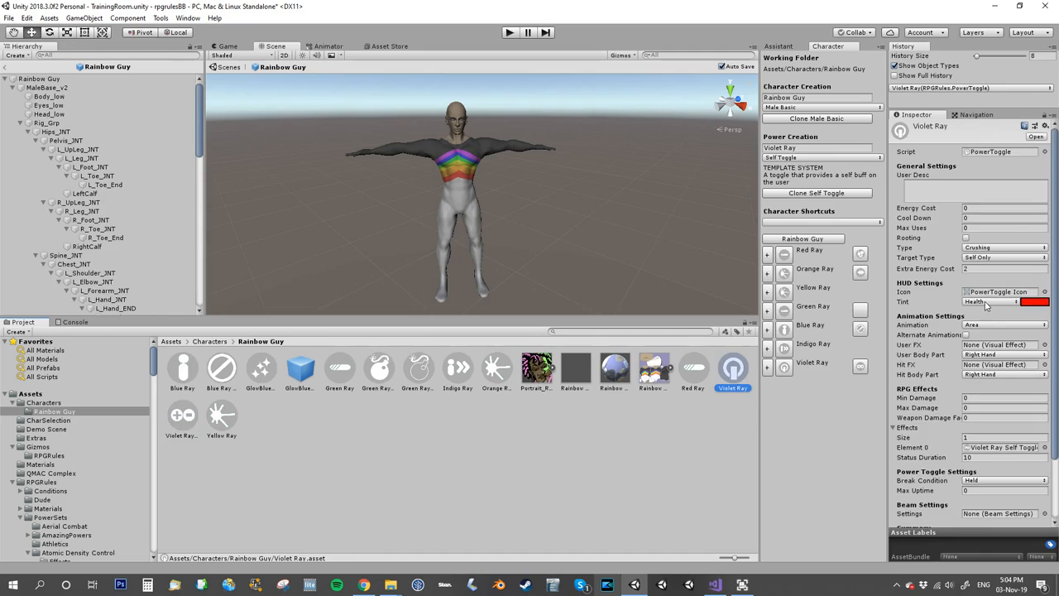
click(1003, 248)
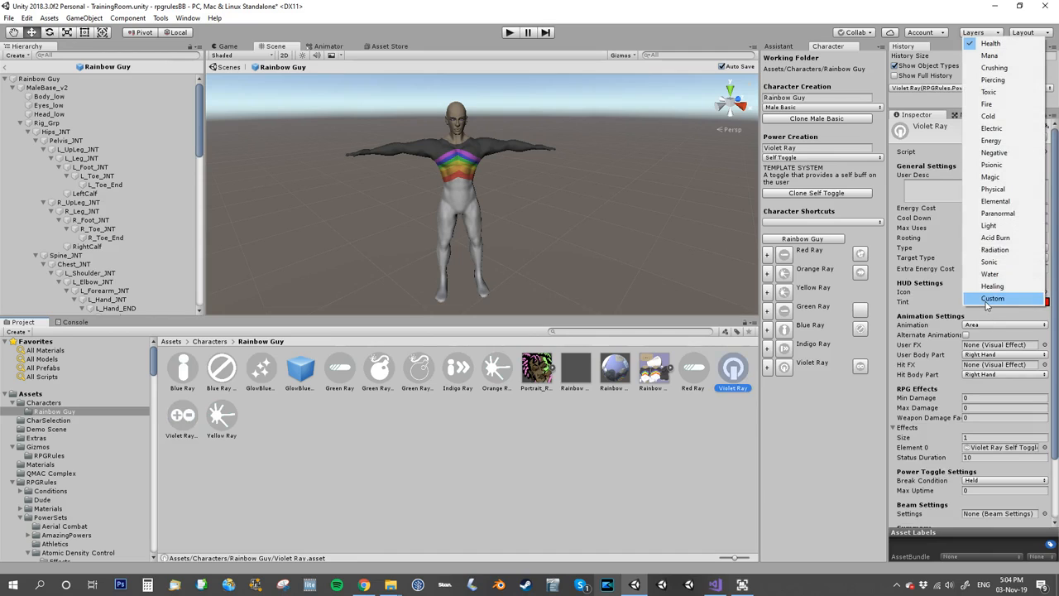
click(1004, 153)
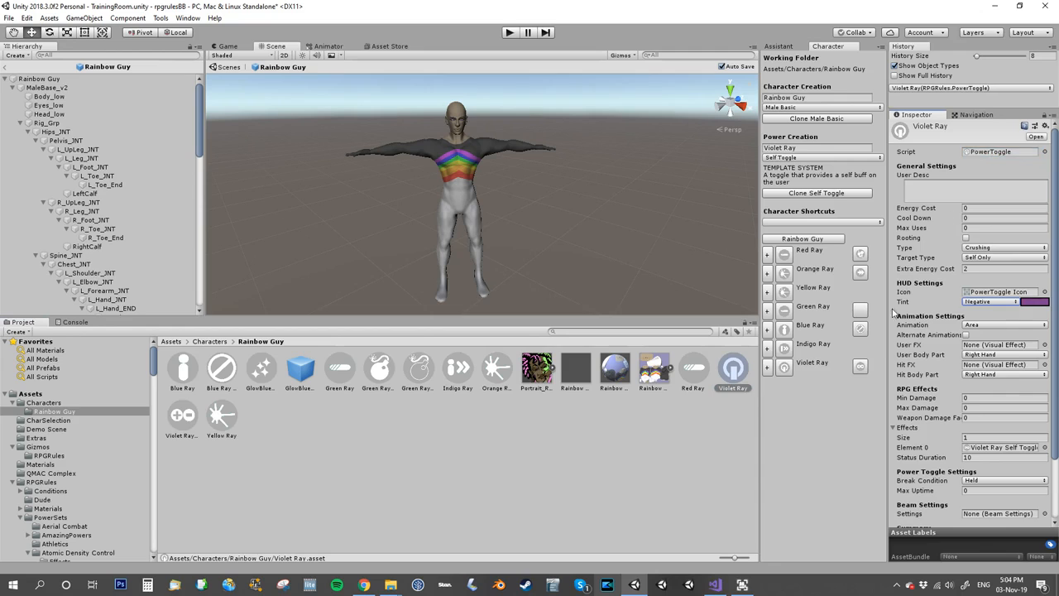
click(193, 416)
click(988, 315)
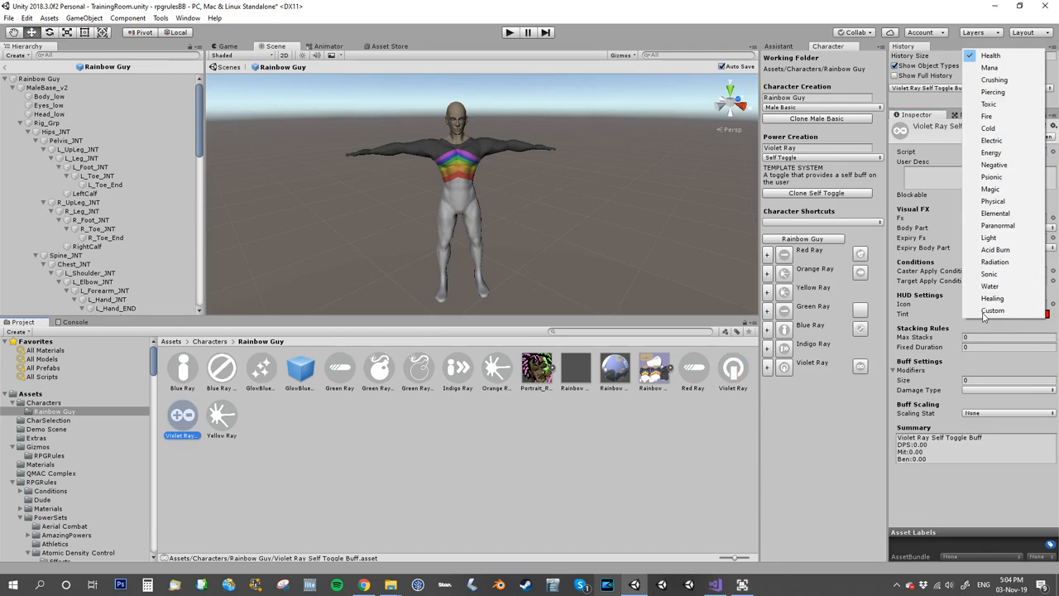
click(994, 166)
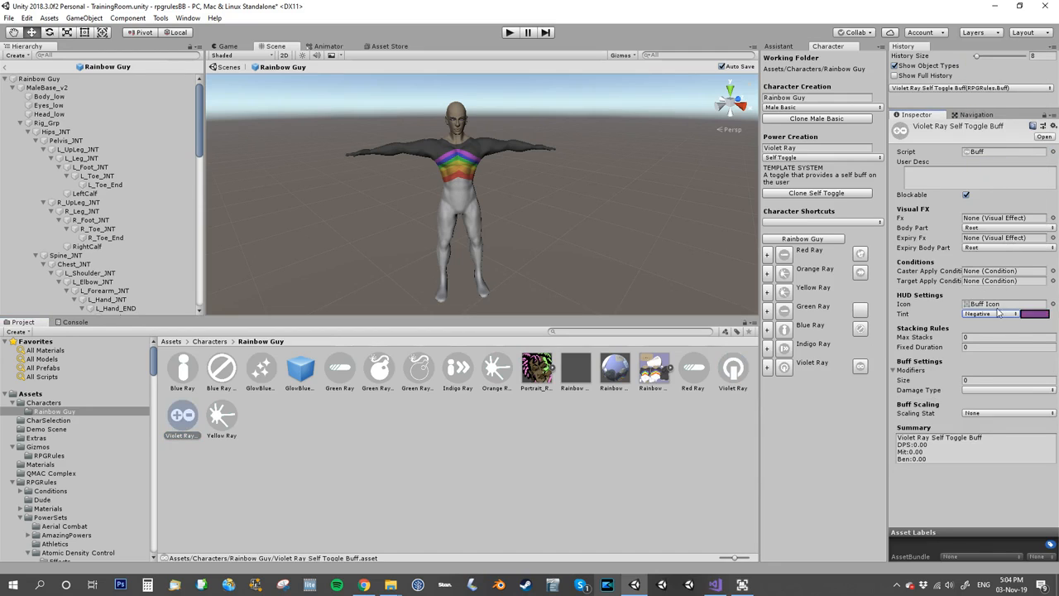
Lower the Assistant detail level to Basic and give the Violet Ray buff a Damage modifier of 50 with damage type All.
click(781, 48)
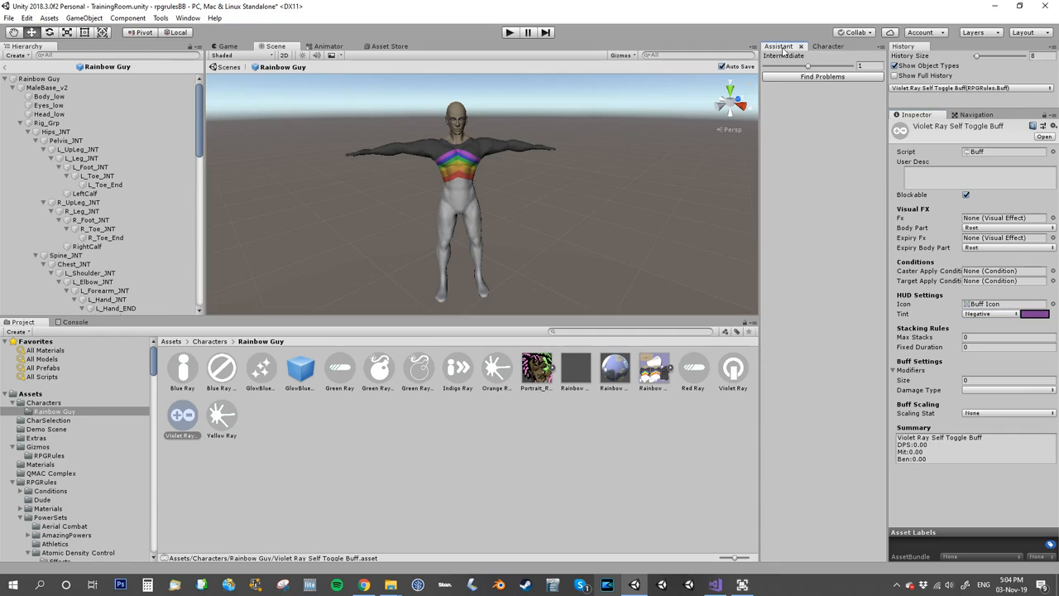
click(778, 67)
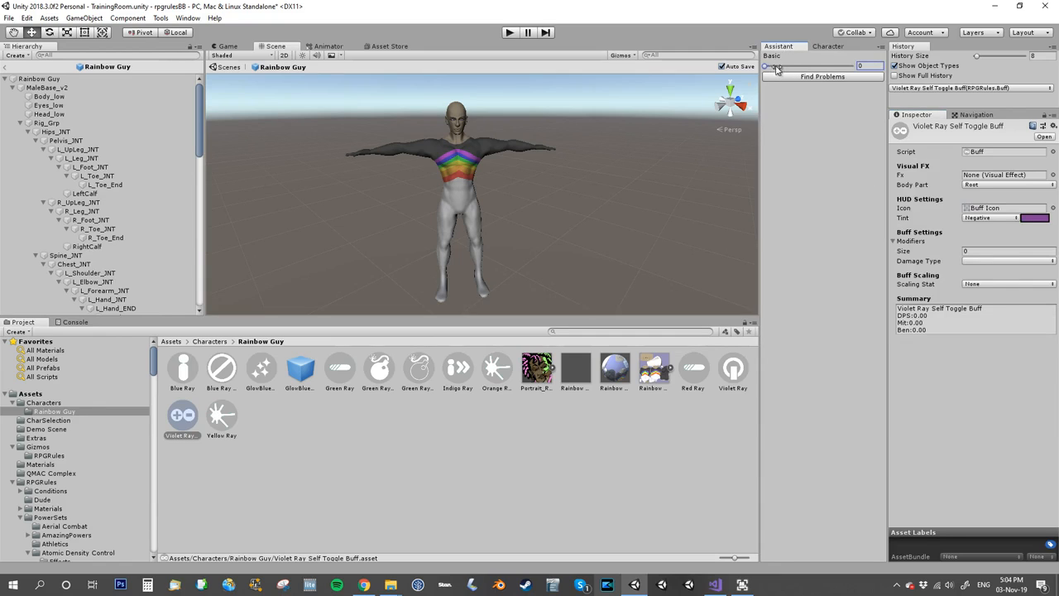
click(976, 252)
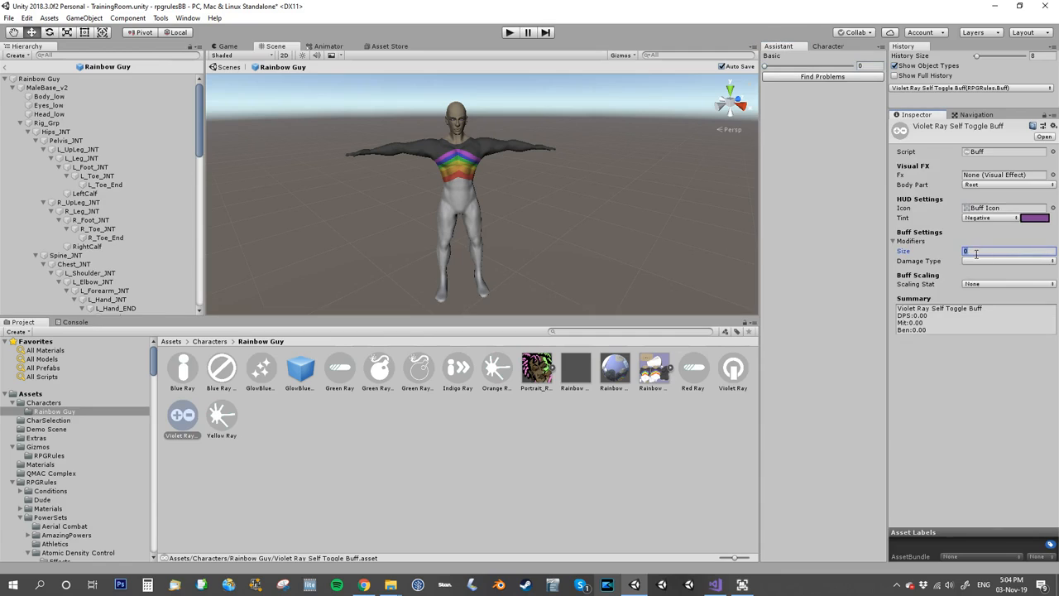
key(Return)
click(1019, 260)
text(50)
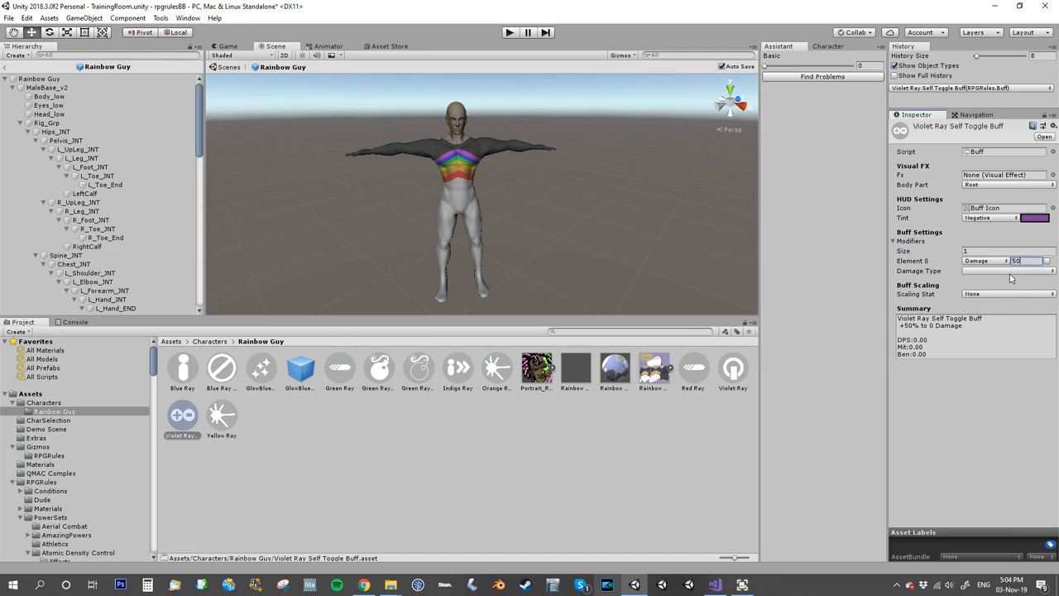
click(1009, 272)
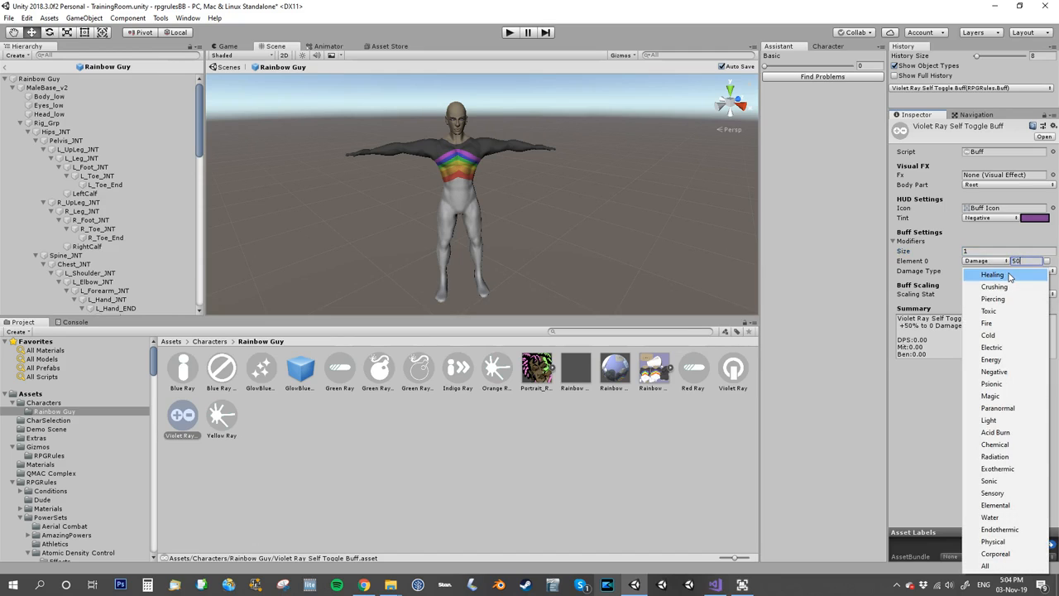
click(989, 565)
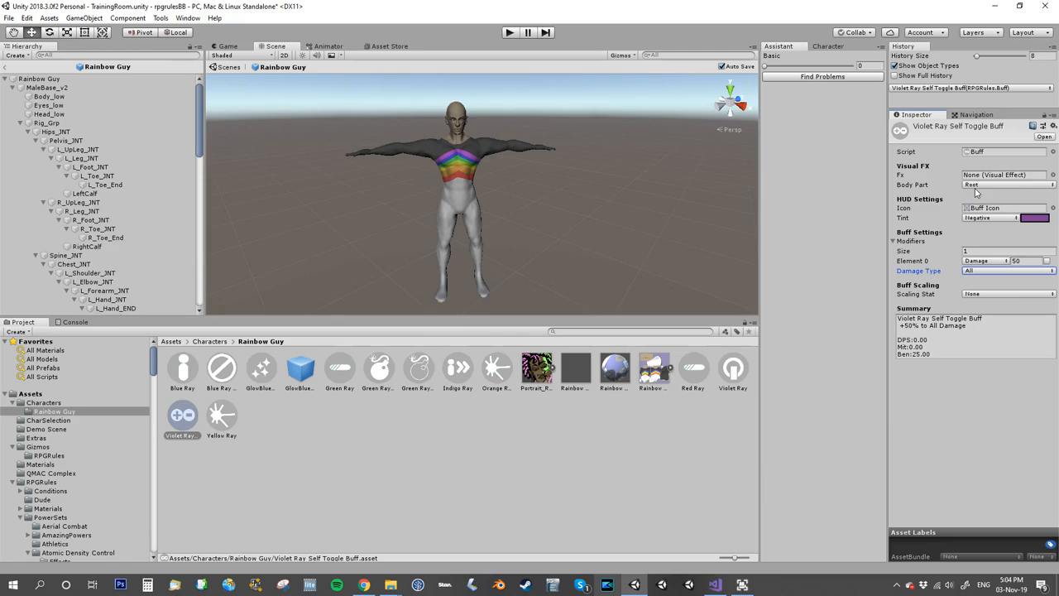
Find the ring visual effects and assign Gen Ring FX as the Violet Ray buff's Fx.
click(1053, 175)
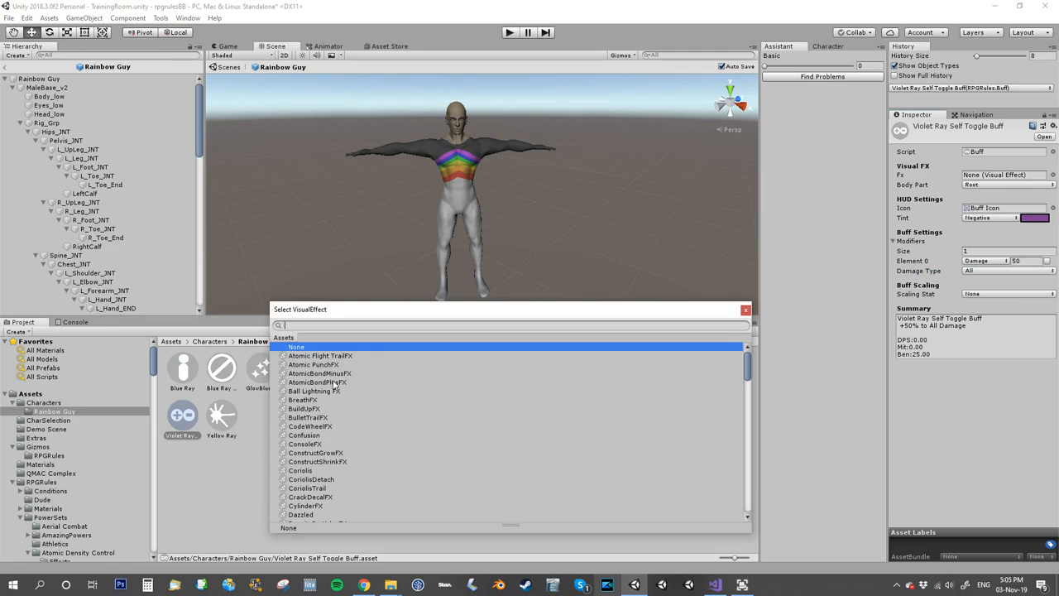
text(ring)
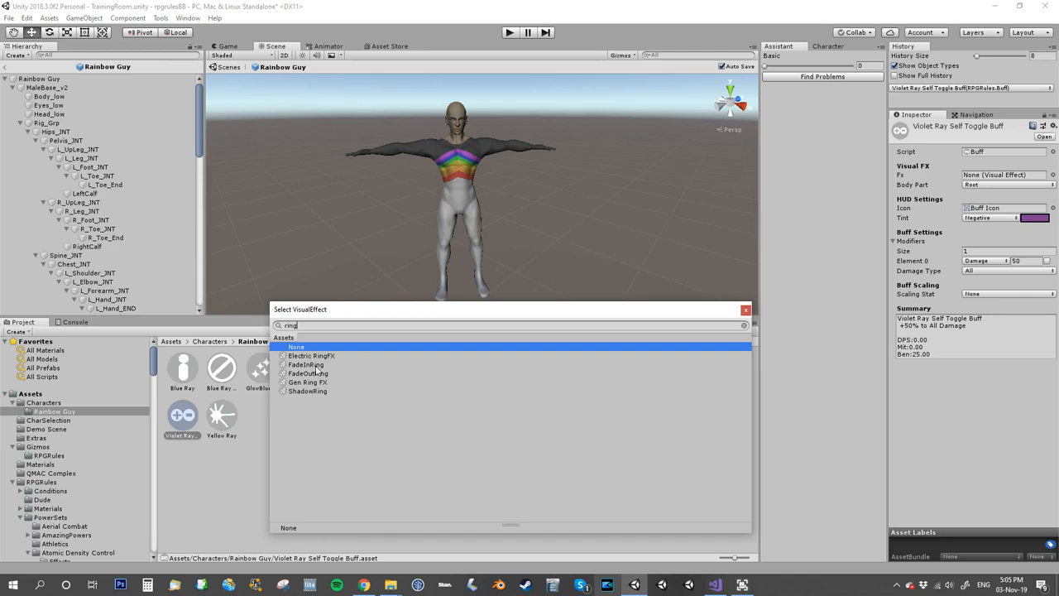
double_click(316, 383)
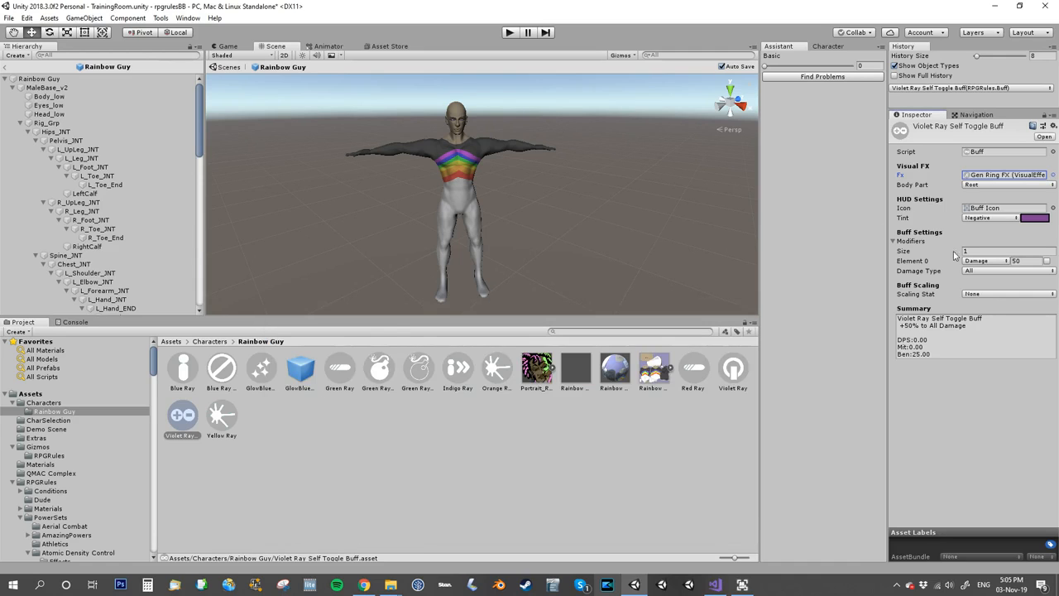
Increase the buff's Modifiers size to 2 and set Element 1 to Health Regen with a value of 100.
click(982, 250)
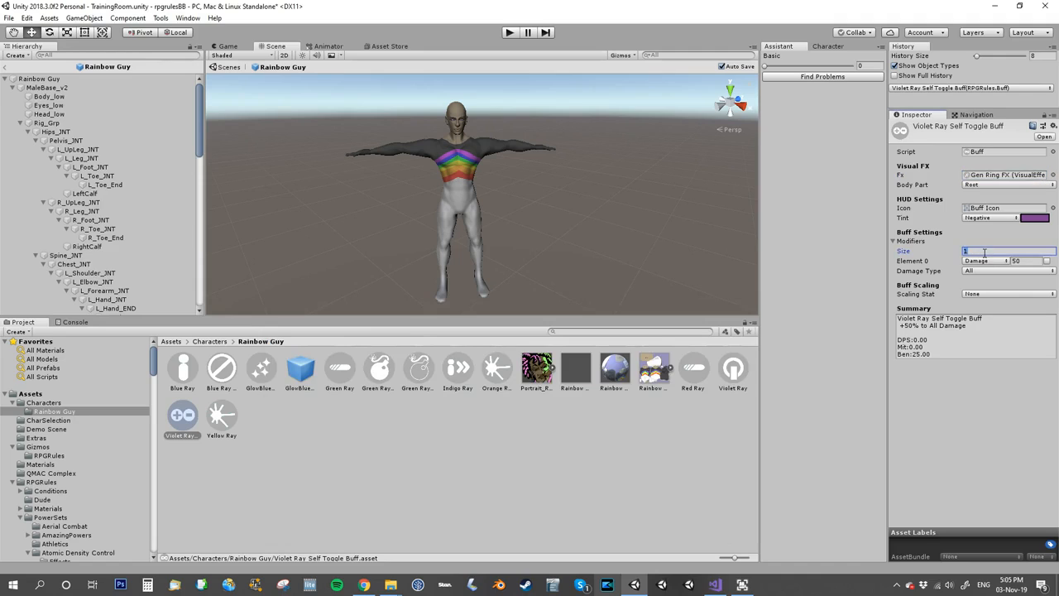
text(2)
key(Return)
click(979, 271)
click(982, 274)
click(981, 271)
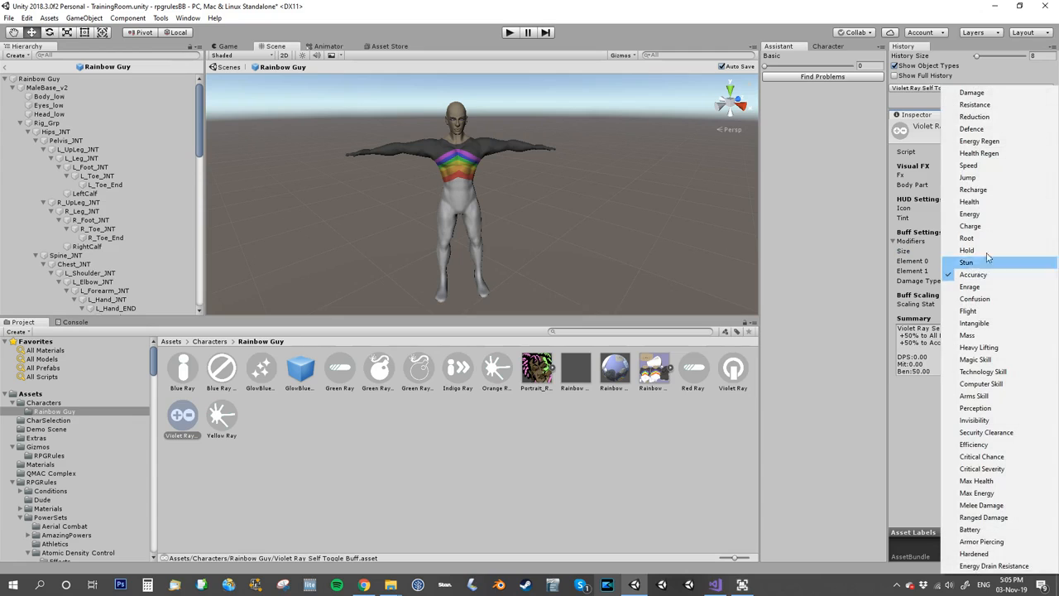
click(989, 159)
click(1021, 271)
text(100)
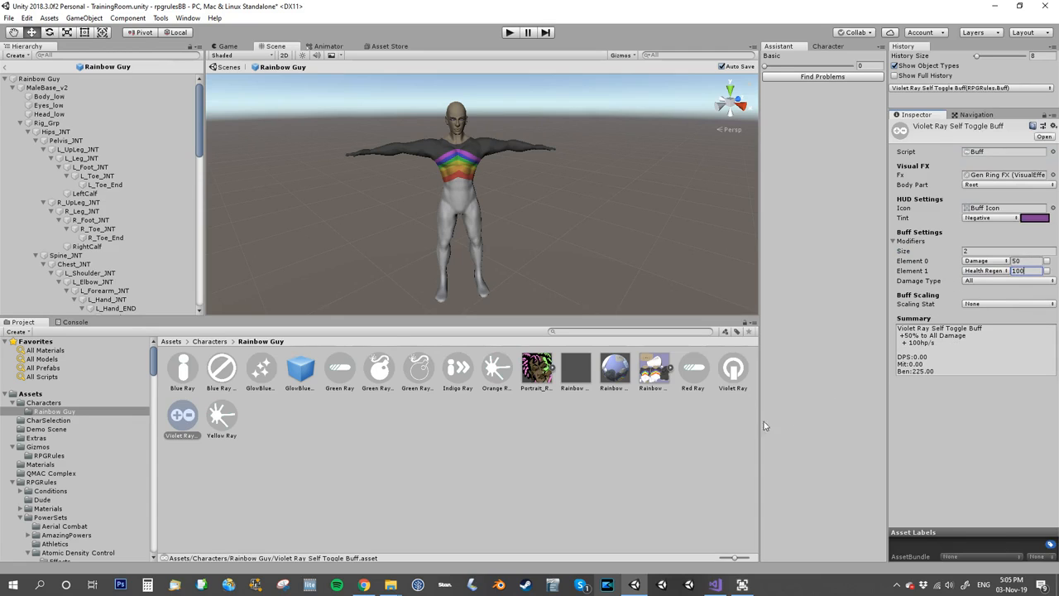
Review the Violet Ray power and its buff, opening each again through Rainbow Guy's character shortcuts.
click(278, 453)
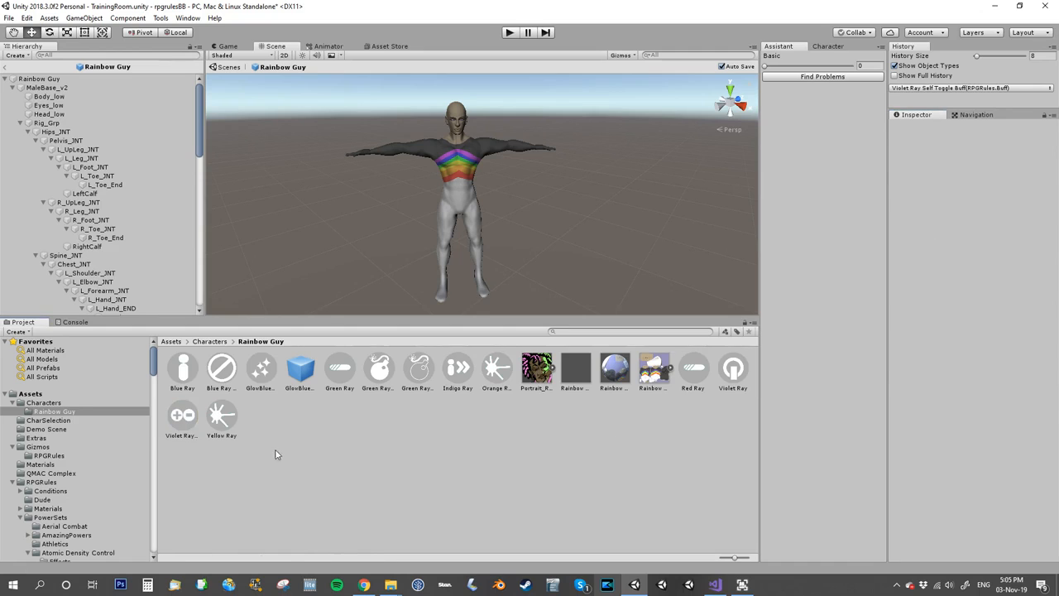
click(180, 418)
click(733, 368)
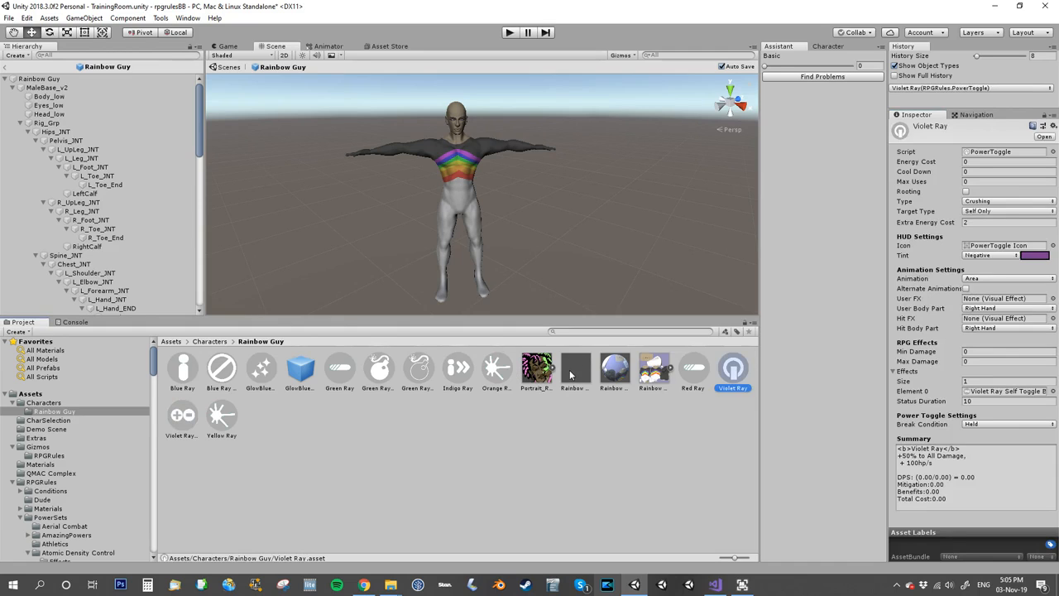
click(823, 47)
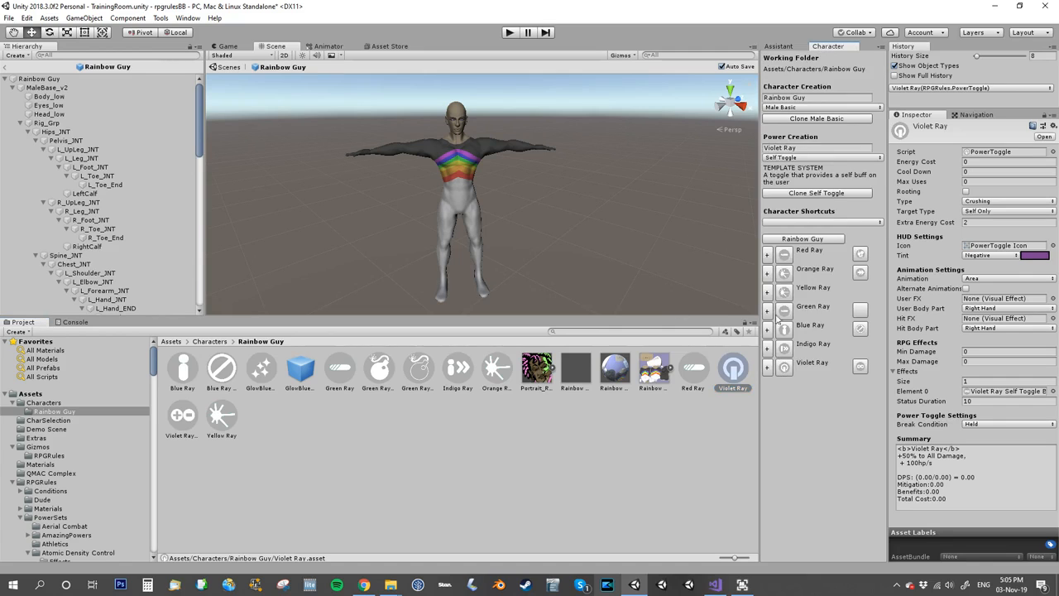
click(784, 368)
click(861, 367)
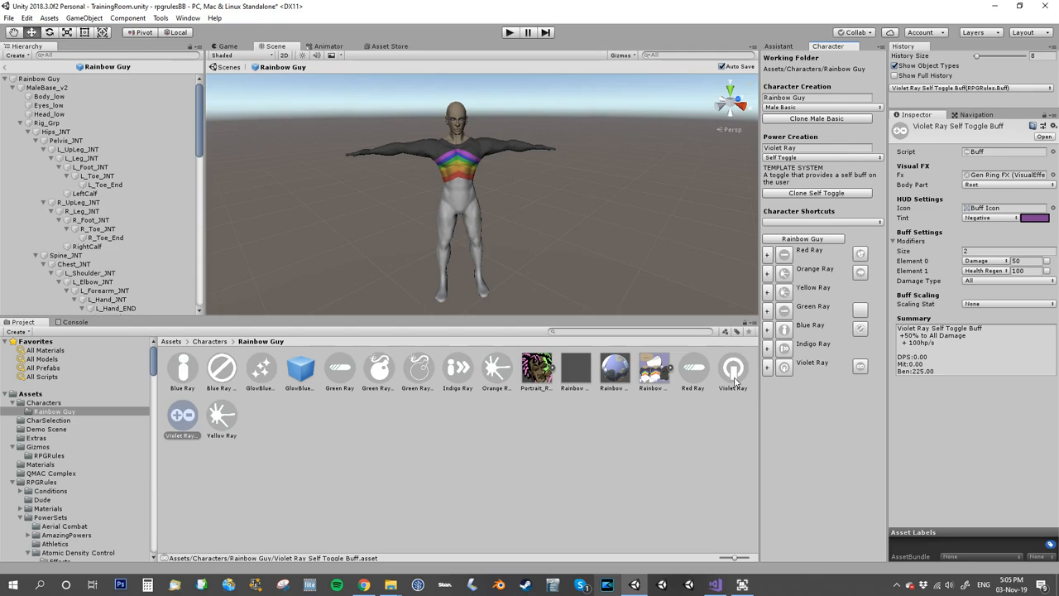
Rename the Violet Ray Self Toggle Buff asset as Violet Aura.
click(175, 426)
click(177, 425)
text(Violet Aura)
key(Return)
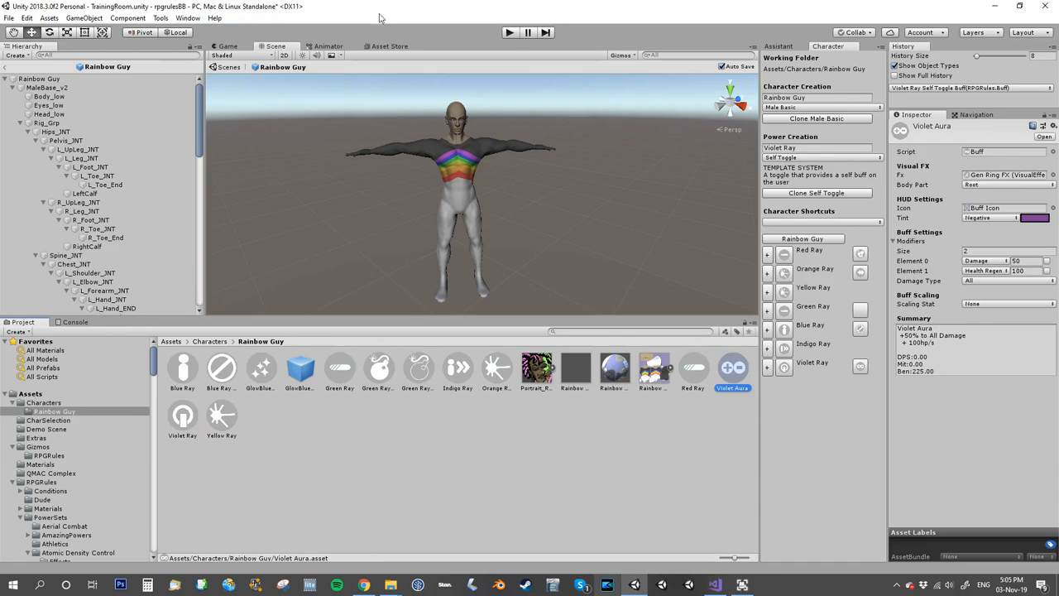
Run the game, activate Violet Ray, attack the targeted Test Dummy with Orange Ray, and inspect the active buff's description.
click(512, 32)
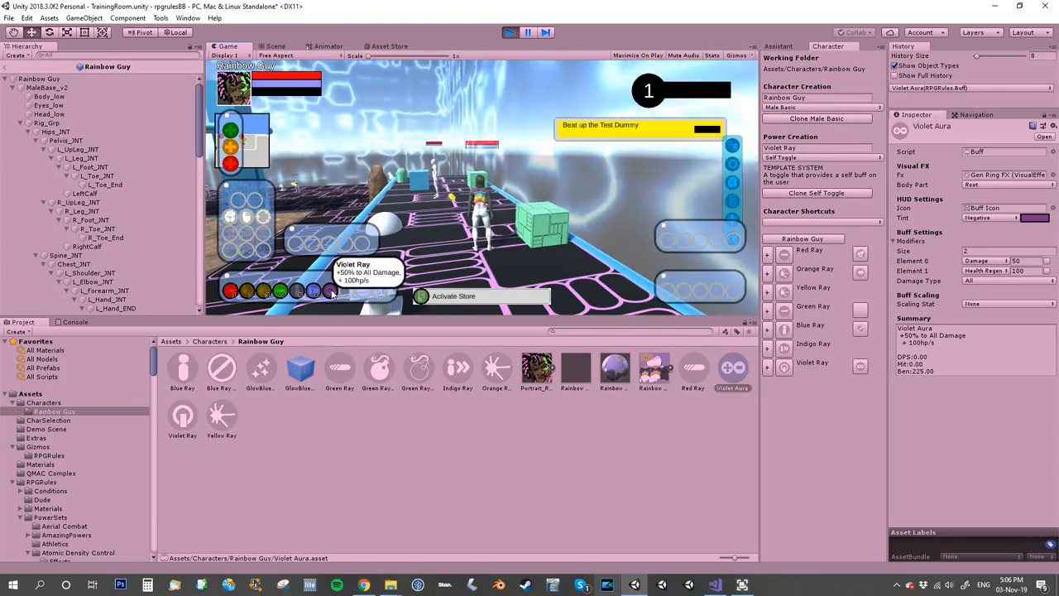
right_drag(508, 215, 518, 243)
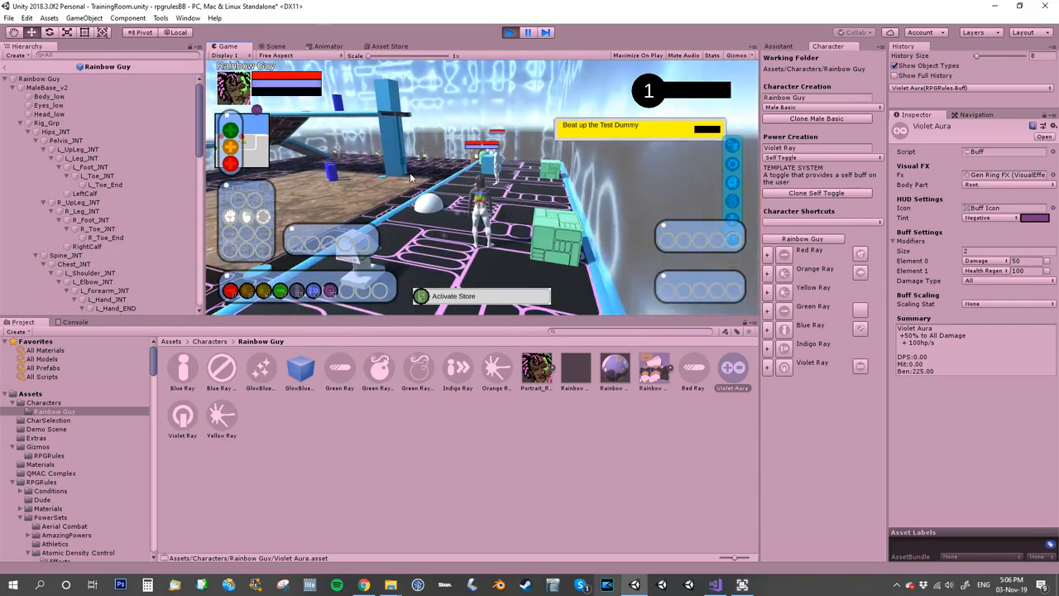
key(7)
key(w)
key(Tab)
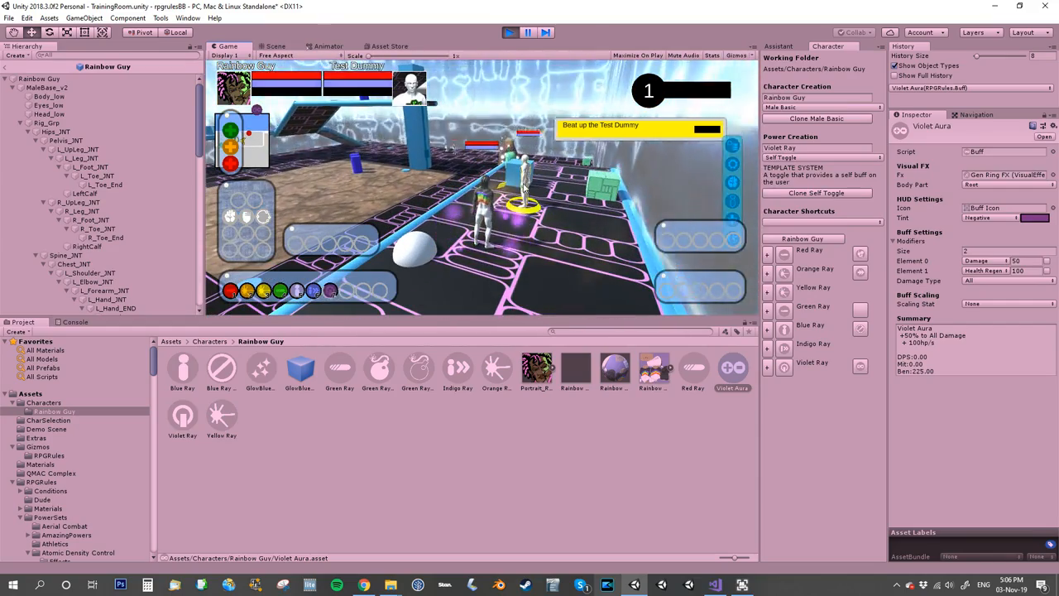
key(2)
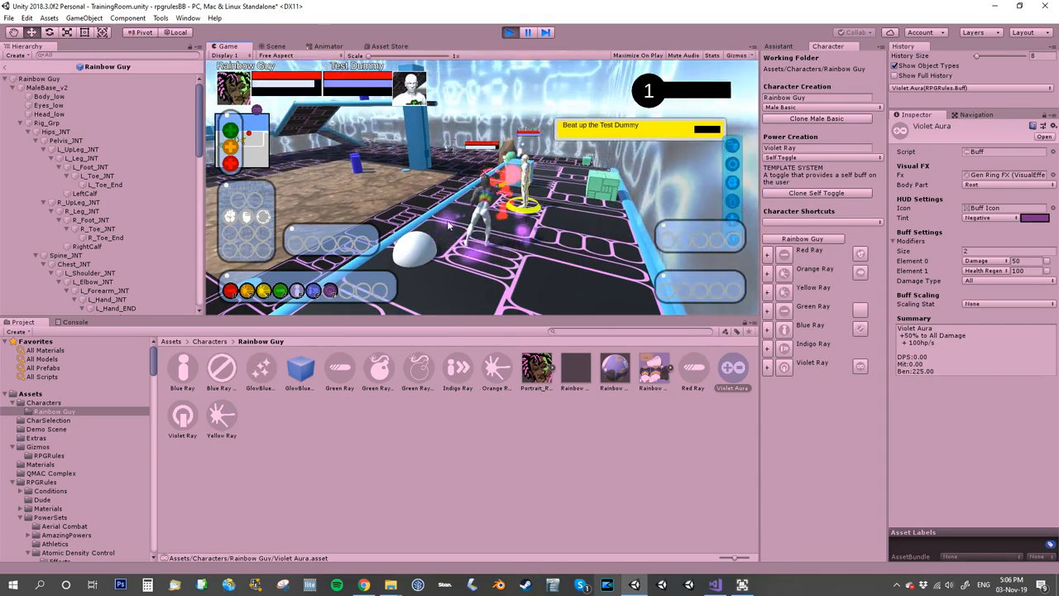
mouse_move(257, 112)
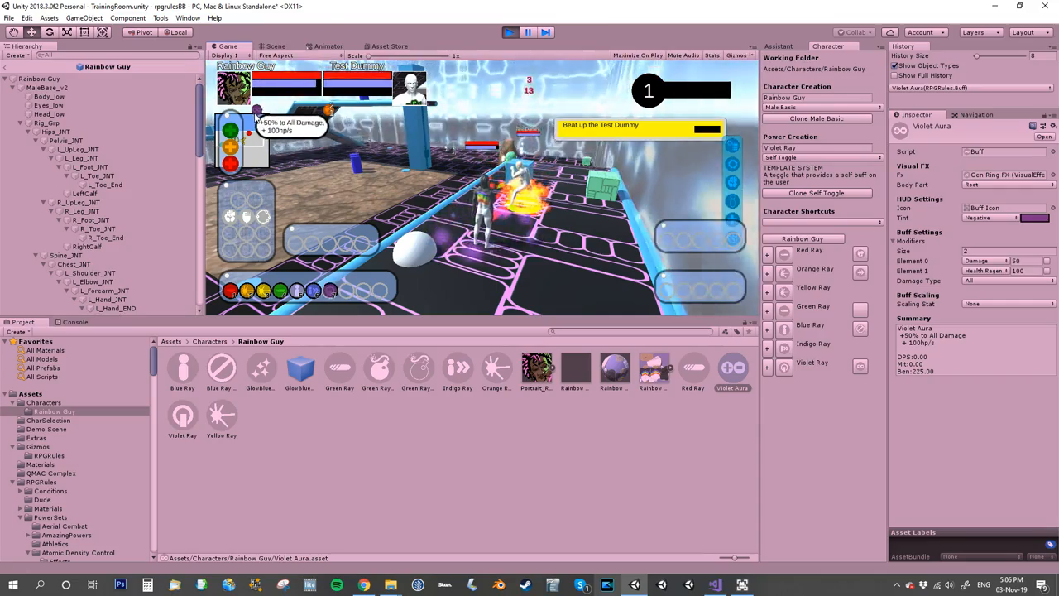
Run Rainbow Guy around the training room with the violet aura active, check his status bar, and stop the game.
key(w)
key(w)
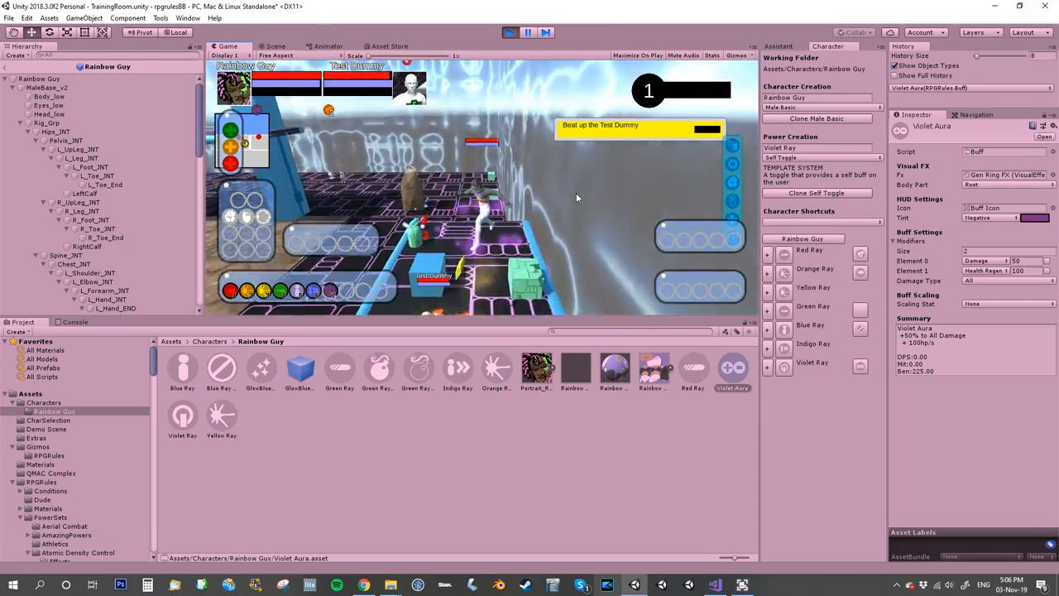
key(w)
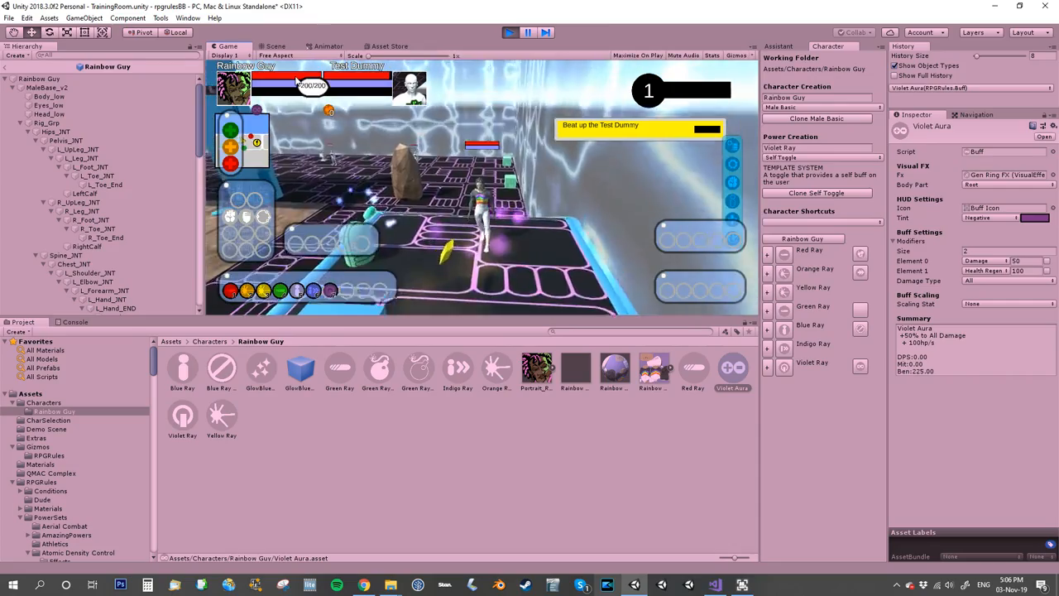
key(w)
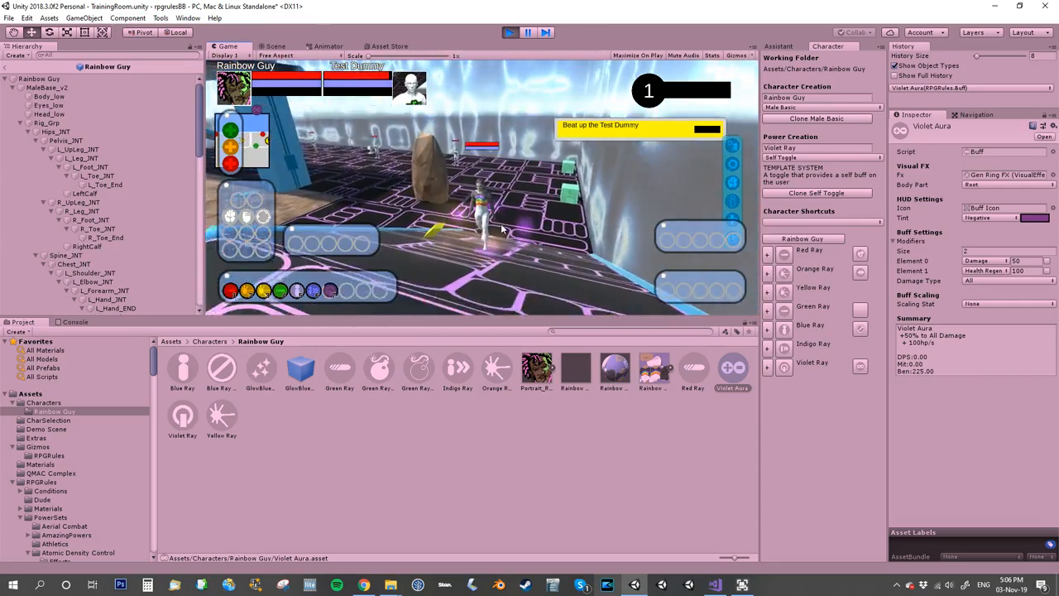
click(514, 214)
key(w)
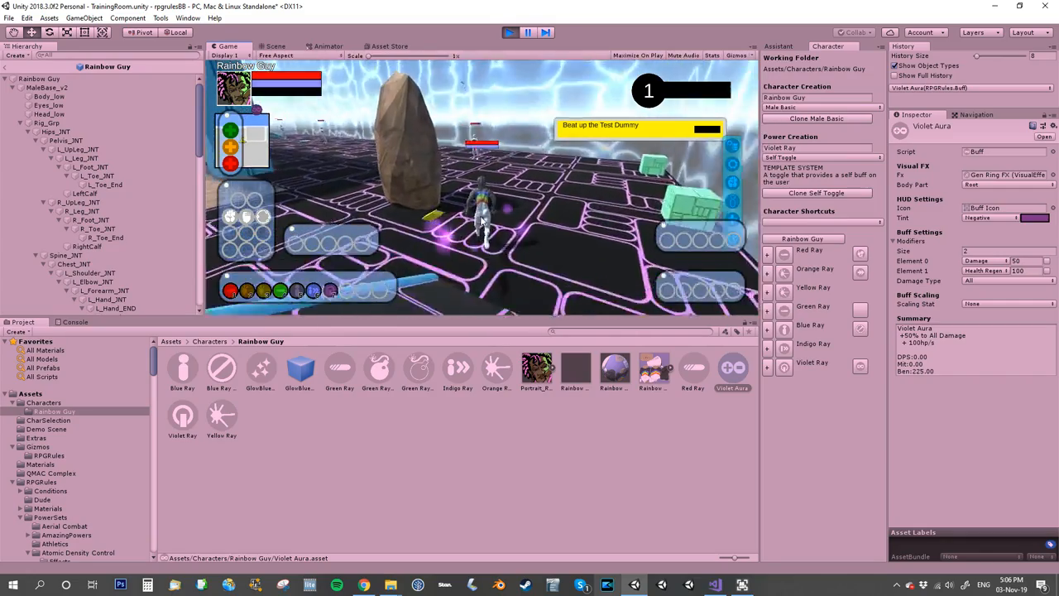
key(w)
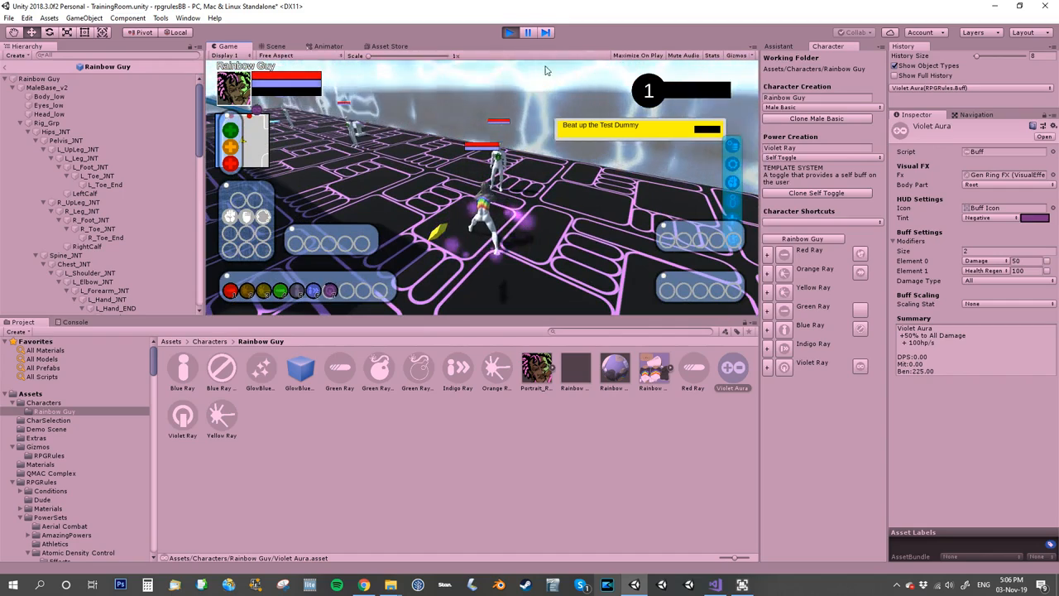
click(510, 32)
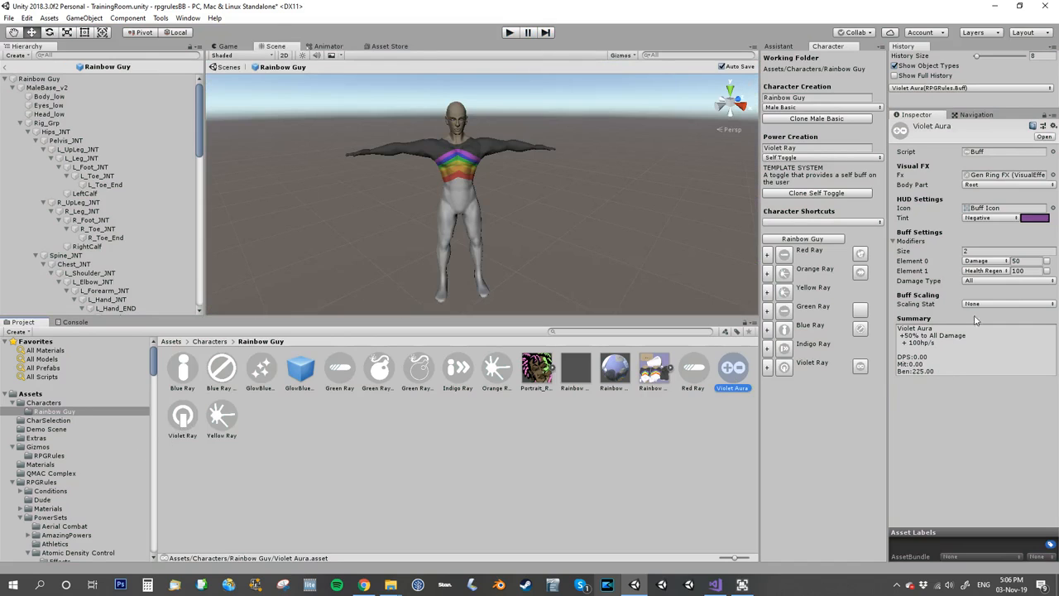
Set the Health Regen modifier of the Violet Aura buff to 1.
click(1030, 271)
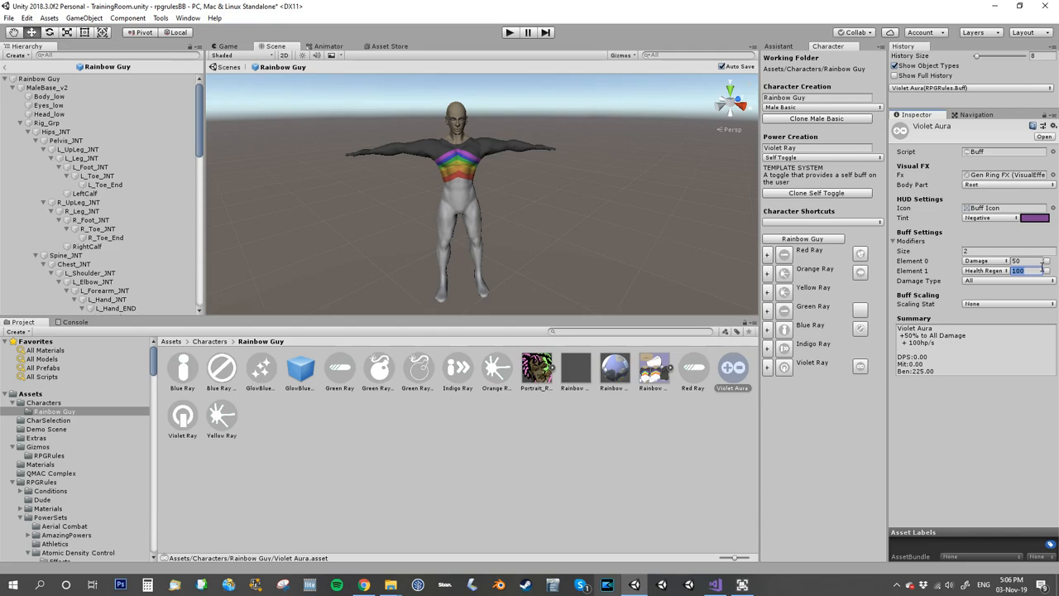
text(2)
key(BackSpace)
text(1)
click(1007, 417)
Run the game, move Rainbow Guy across the training room towards the enemies, and check his health bar.
click(511, 32)
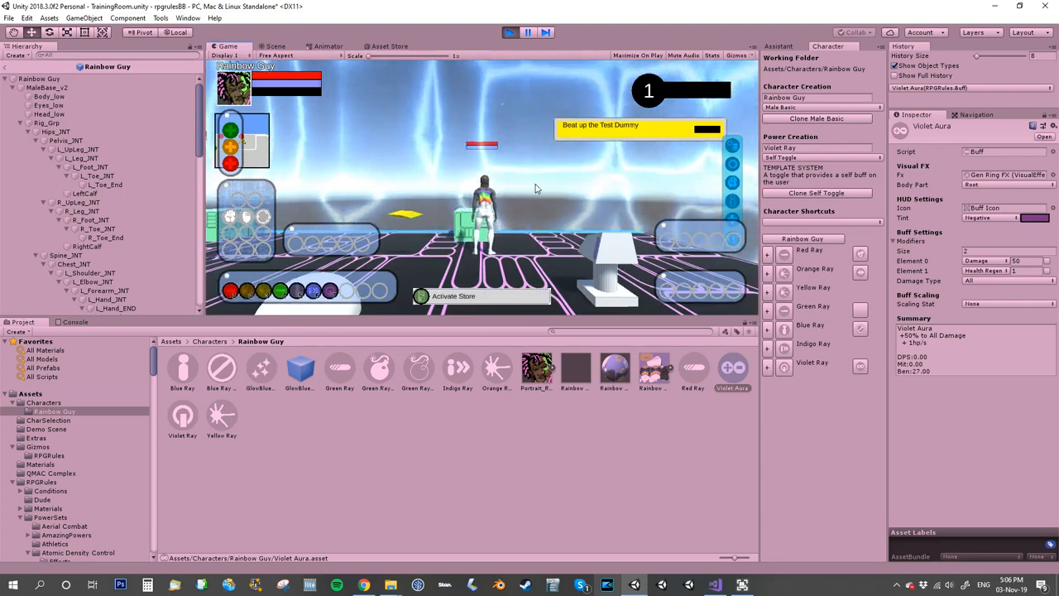
key(w)
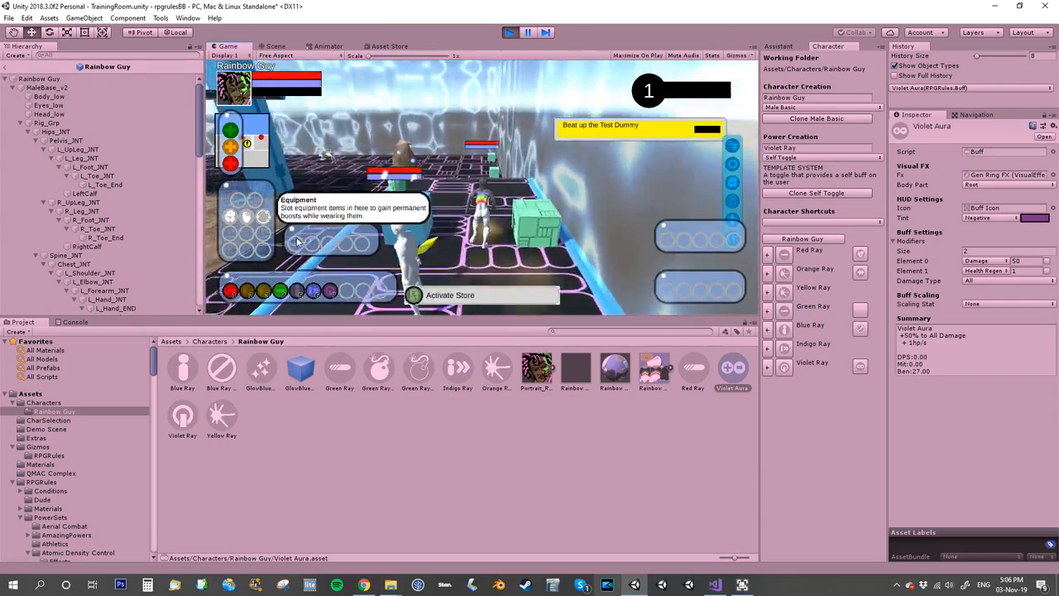
key(w)
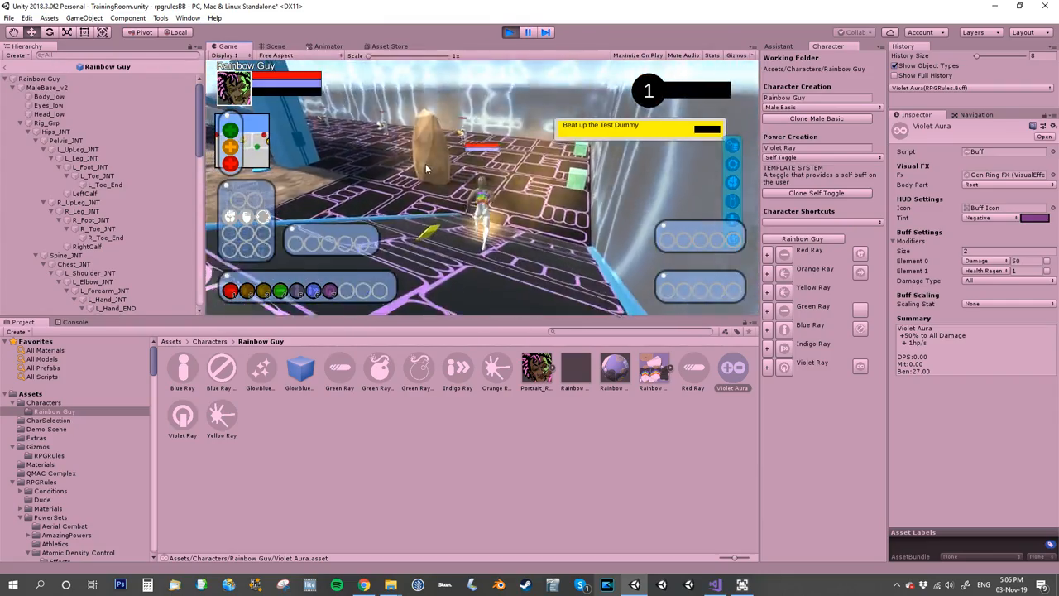
key(w)
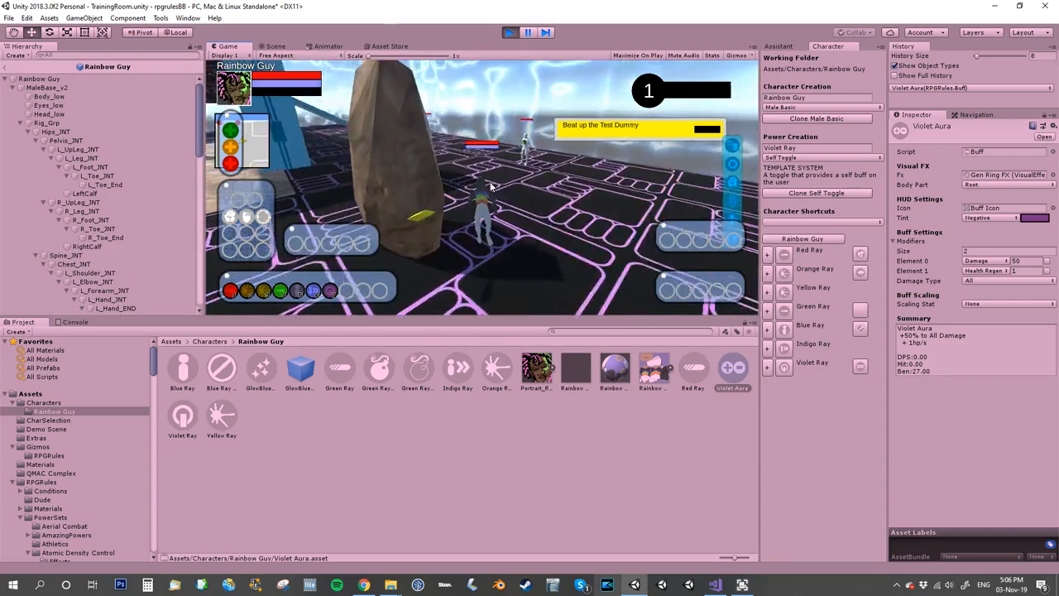
key(w)
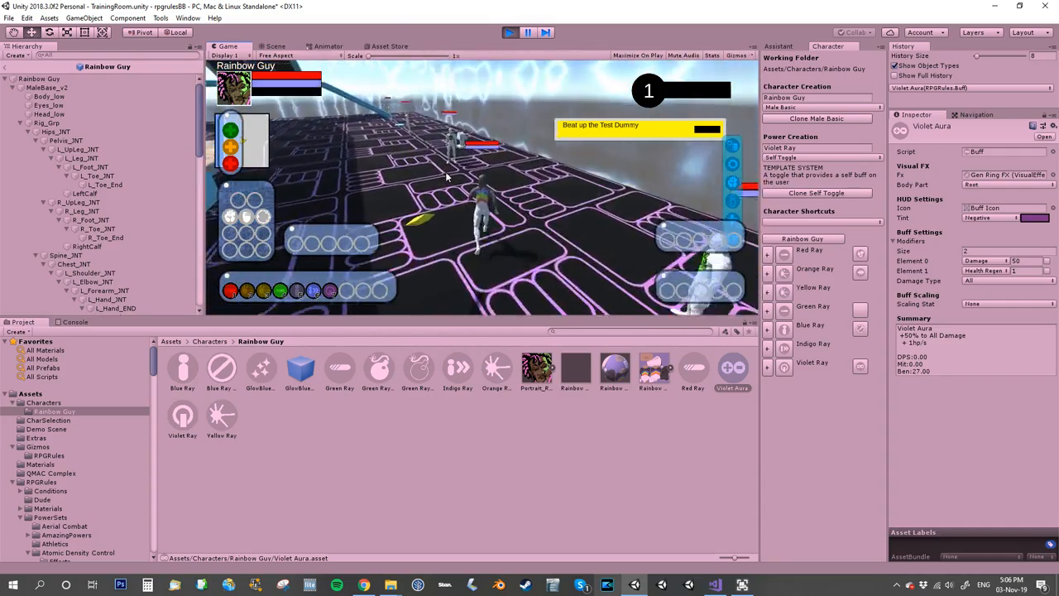
mouse_move(712, 186)
right_down()
mouse_move(503, 205)
mouse_move(551, 204)
right_up()
mouse_move(299, 82)
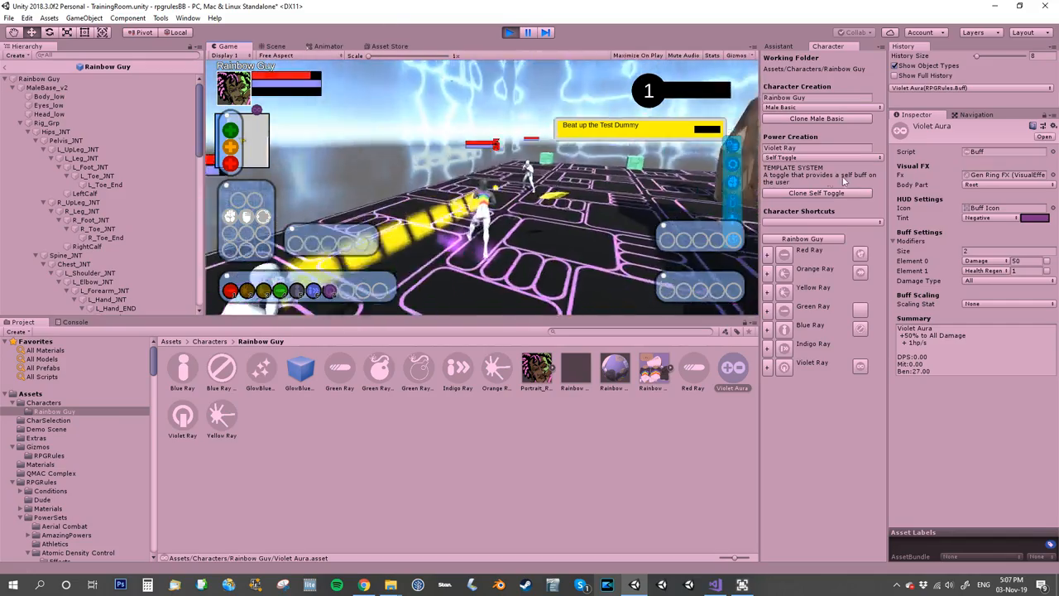
Run through the training room with the violet aura active, target the Gun Robot, try Yellow Ray on it, and stop the game.
key(w)
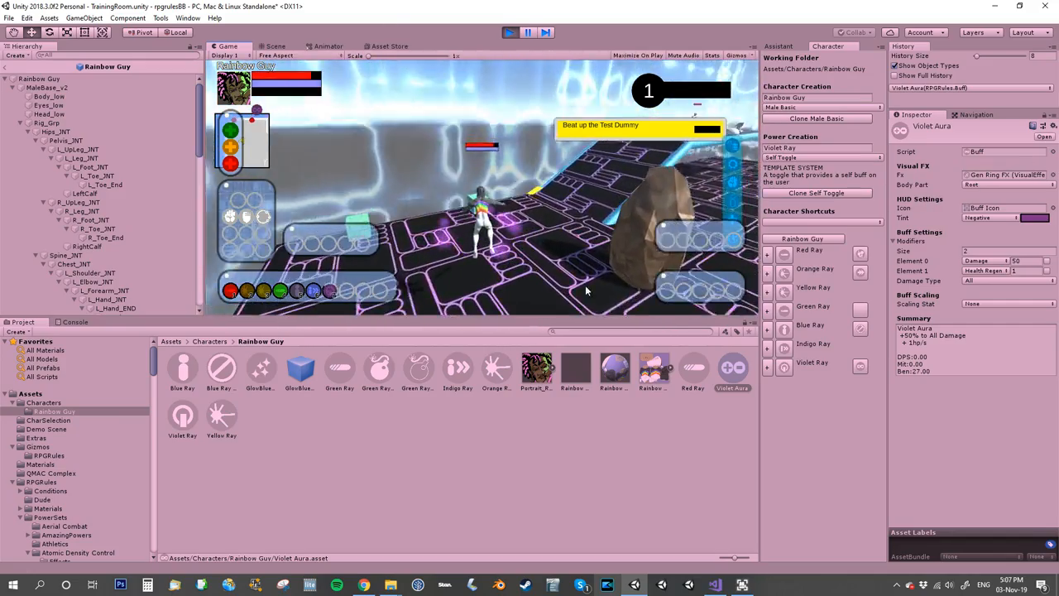
right_drag(587, 289, 83, 81)
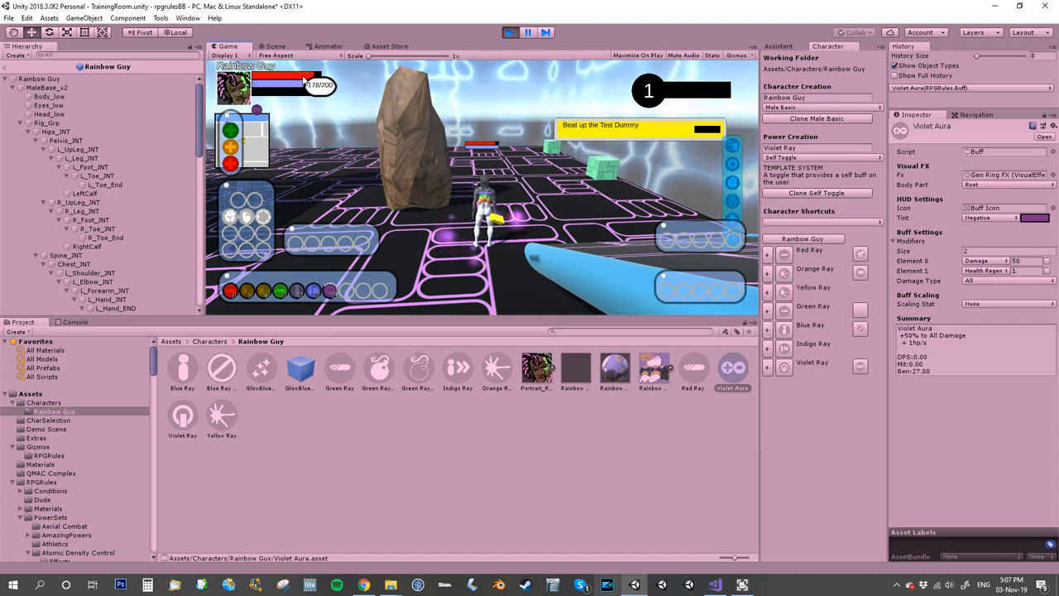
right_drag(648, 212, 348, 191)
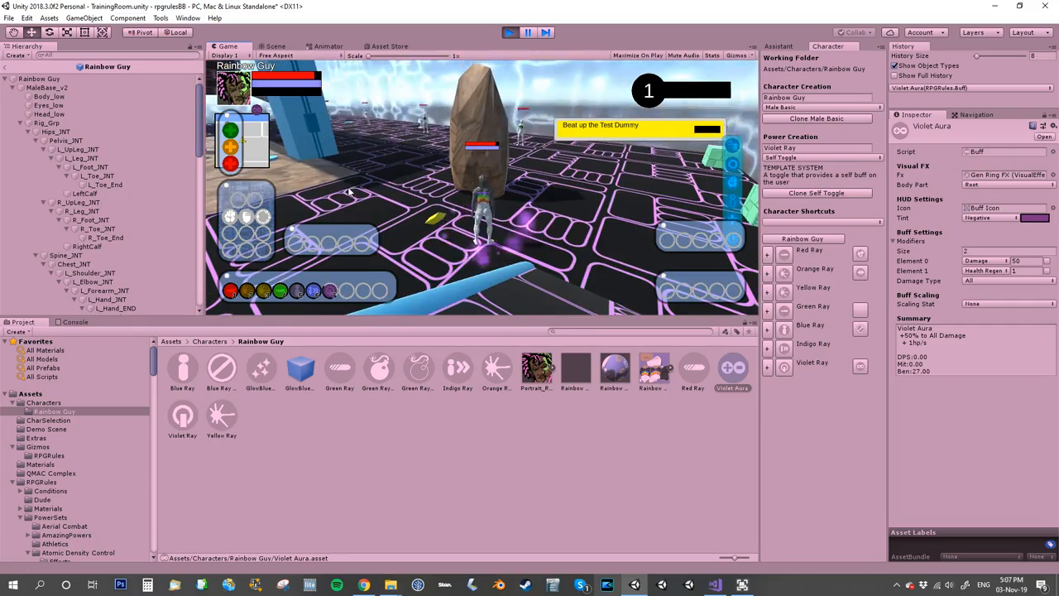
mouse_move(438, 191)
right_down()
mouse_move(554, 228)
mouse_move(482, 215)
mouse_move(344, 221)
mouse_move(395, 142)
right_up()
key(w)
key(Tab)
key(3)
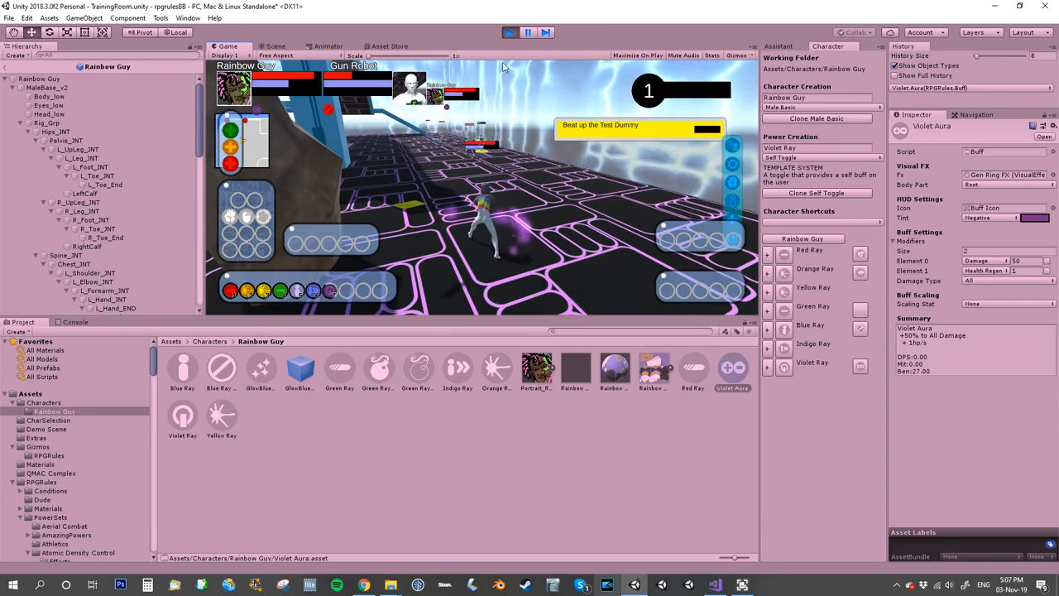
click(509, 33)
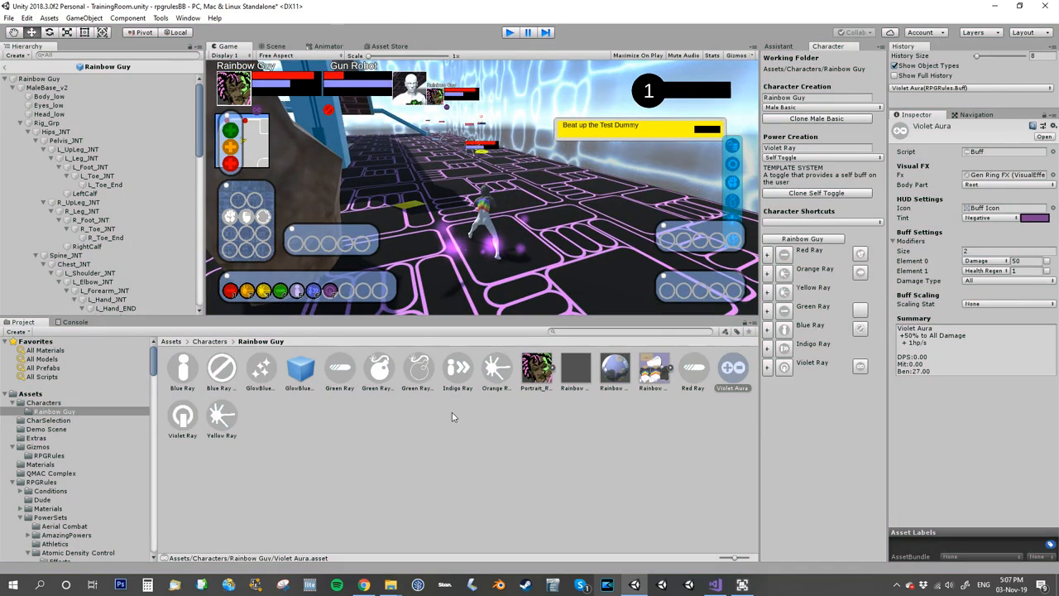
Run the game again, activate Violet Ray, read the Violet Ray and Green Ray descriptions, and stop the game.
click(509, 33)
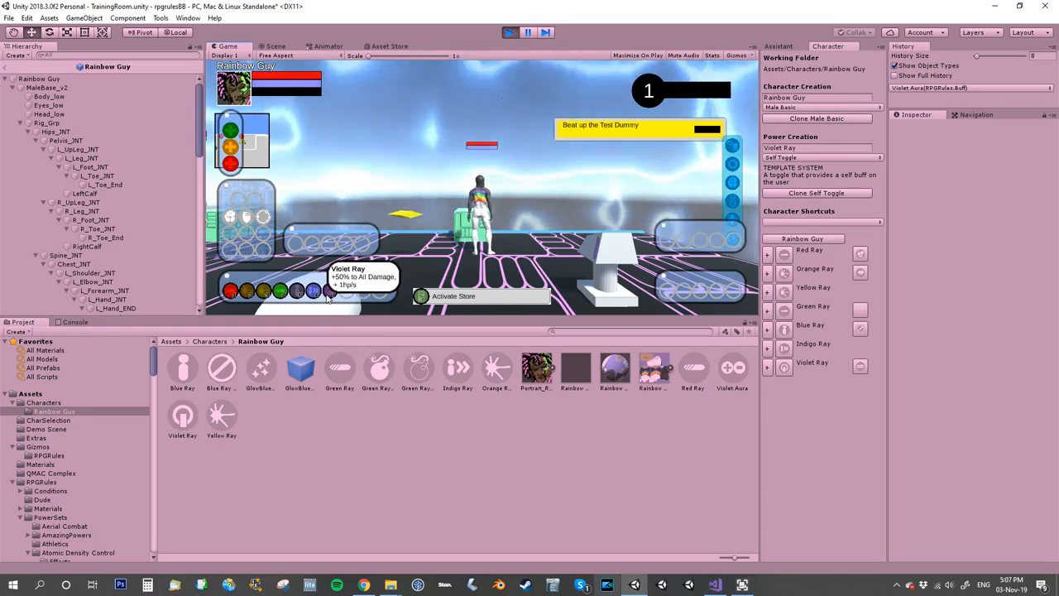
click(328, 296)
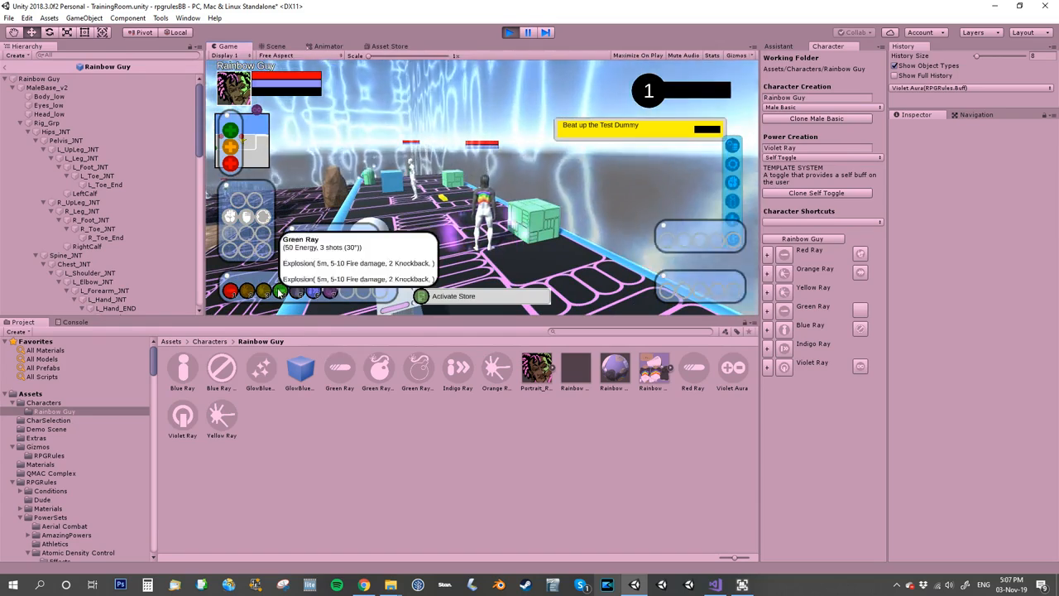
click(509, 32)
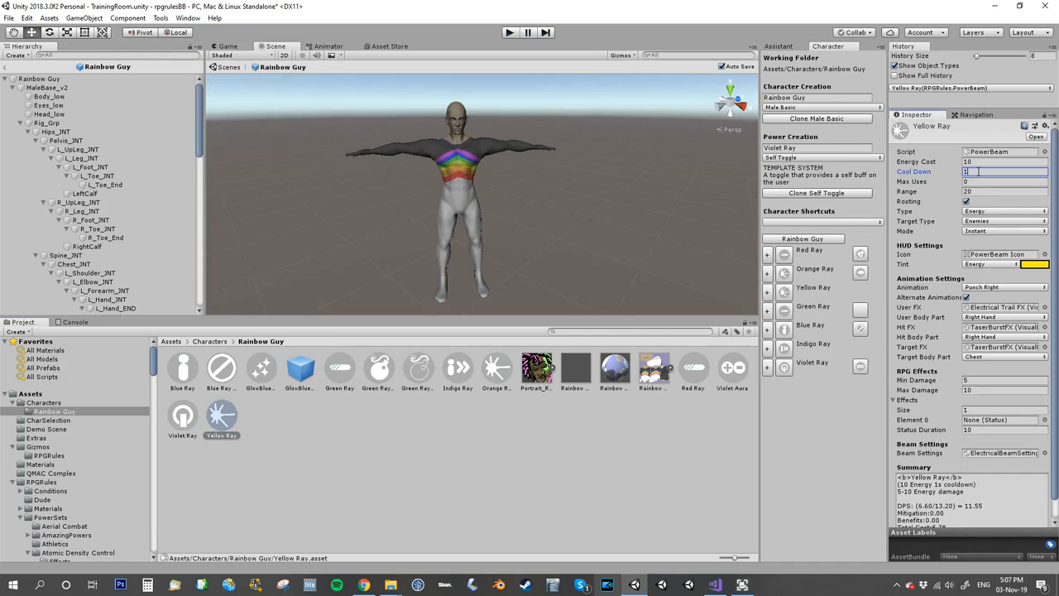
Run the game, fire Yellow Ray at the Test Dummy, activate Violet Ray, and view the violet aura around Rainbow Guy while moving.
click(509, 33)
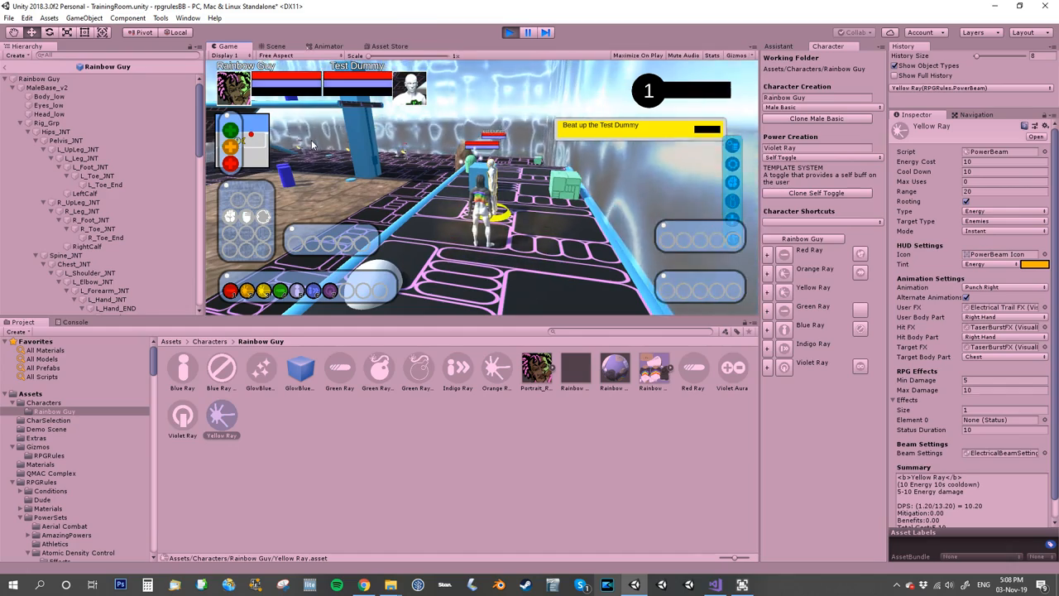
click(266, 294)
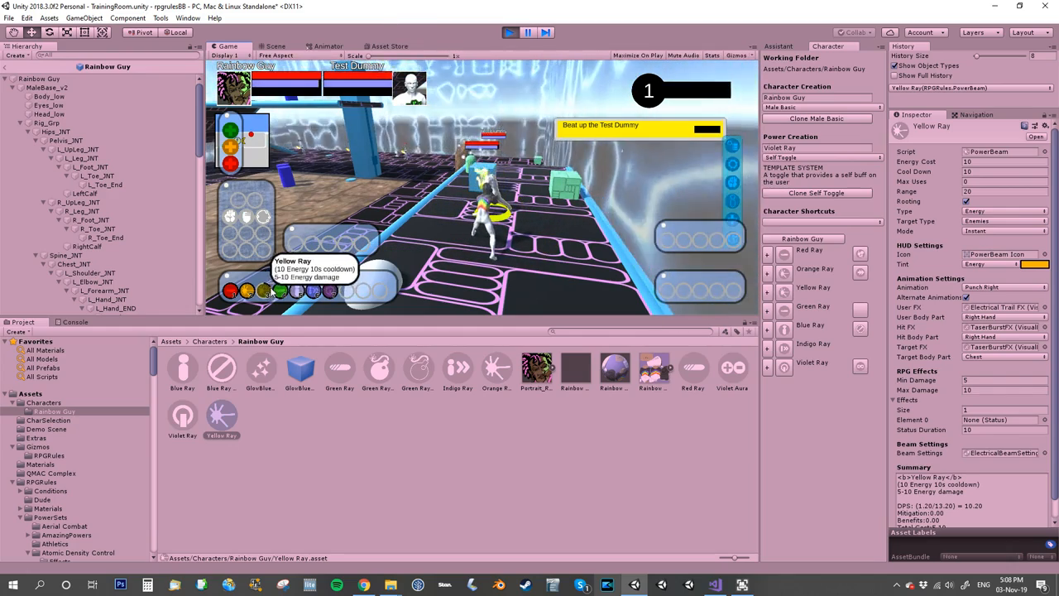
click(330, 292)
right_drag(446, 248, 319, 225)
key(w)
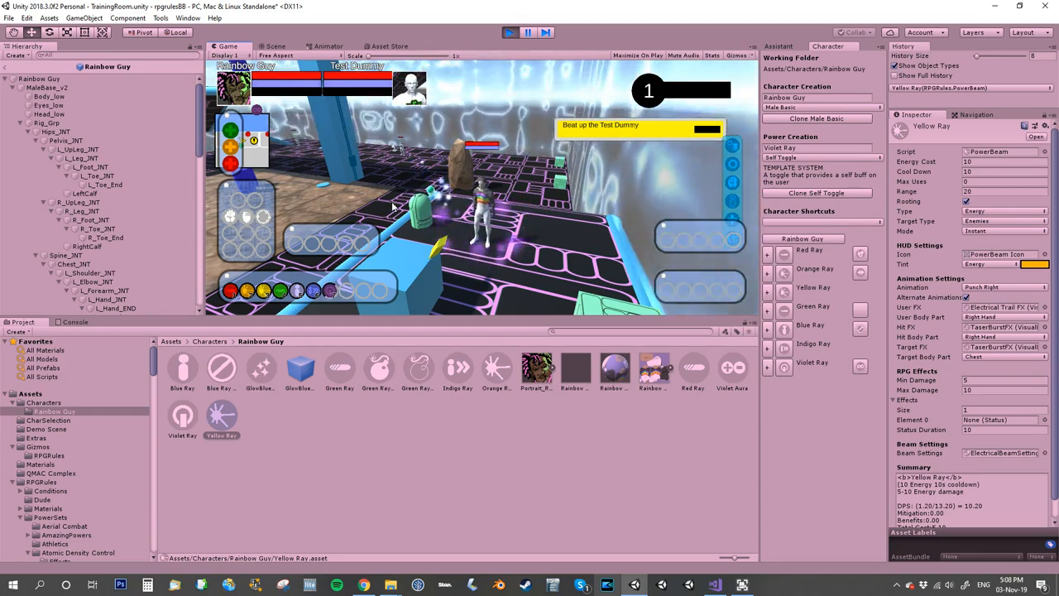
right_drag(349, 210, 360, 263)
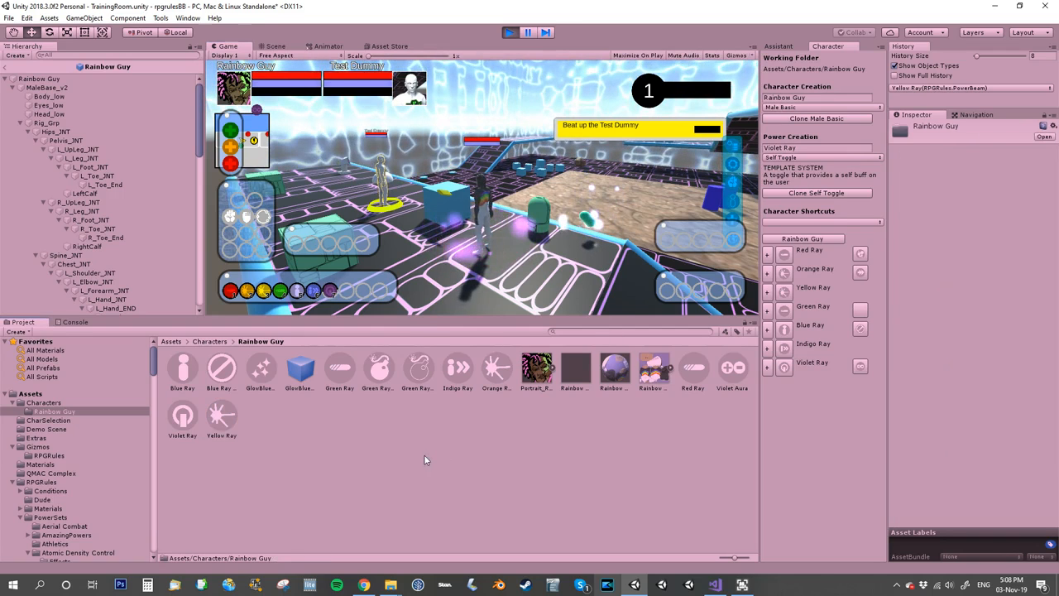
Look through the RPGRules power types available for new assets in the Rainbow Guy folder without creating one.
right_click(424, 454)
mouse_move(538, 202)
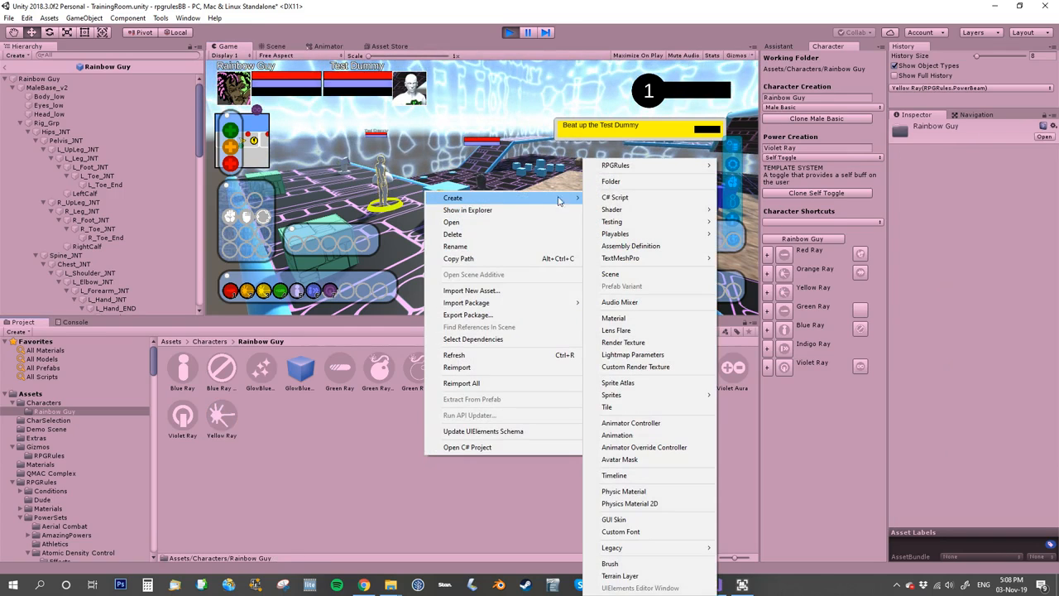
mouse_move(744, 178)
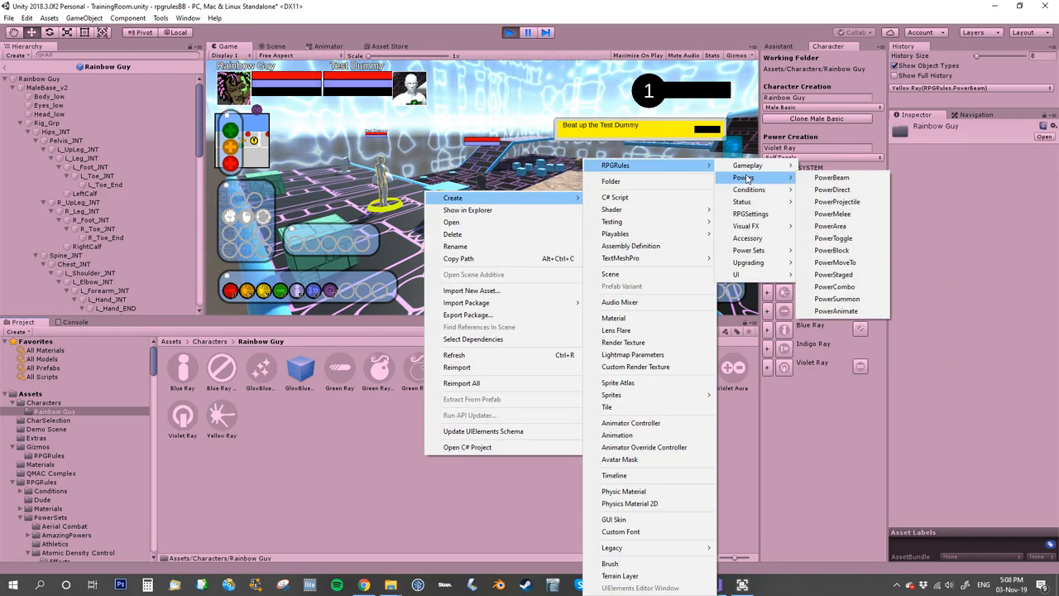
mouse_move(761, 204)
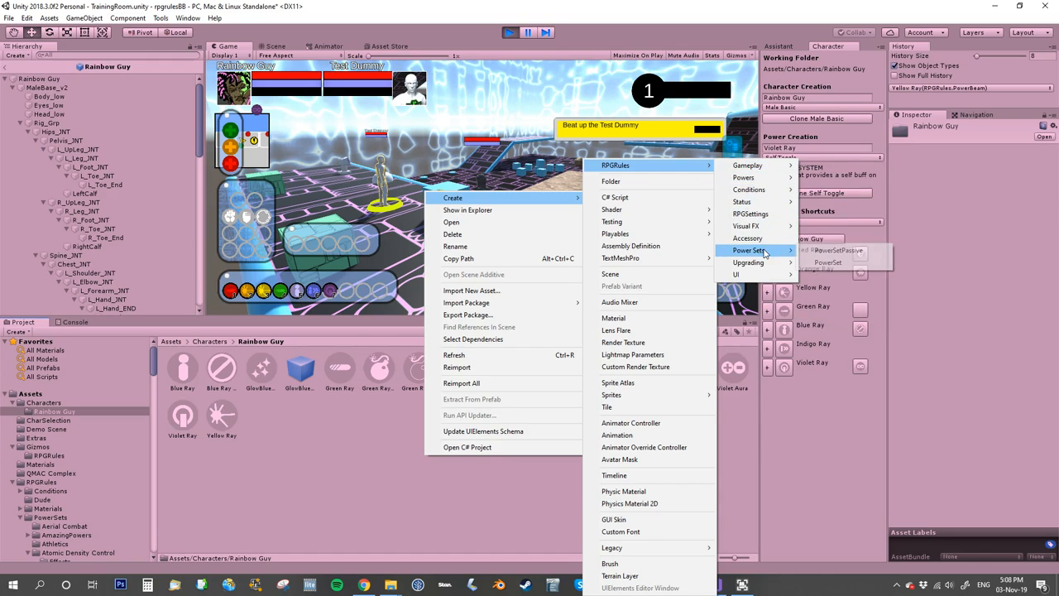
click(344, 484)
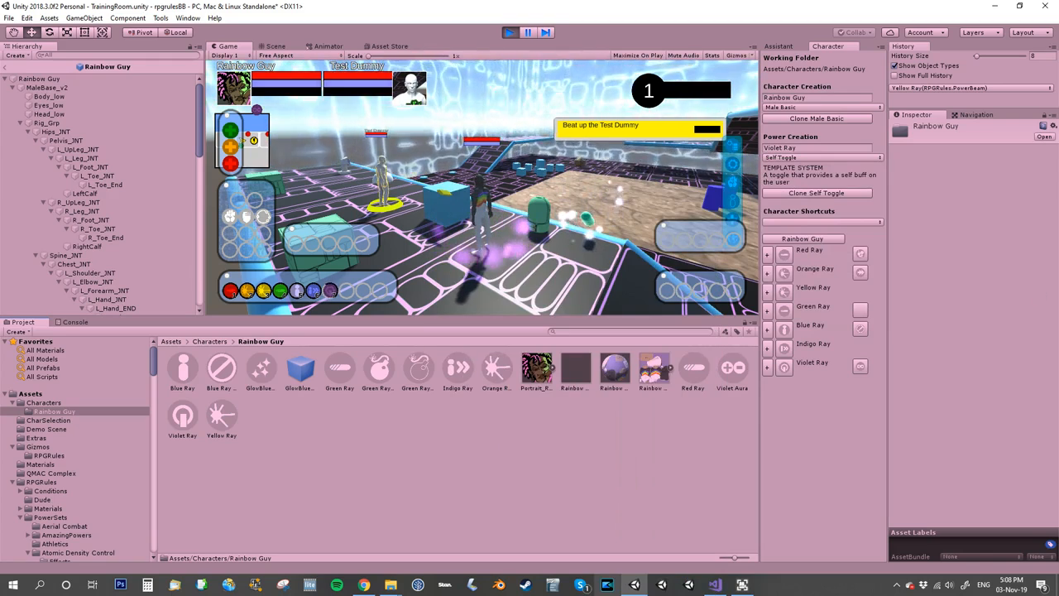